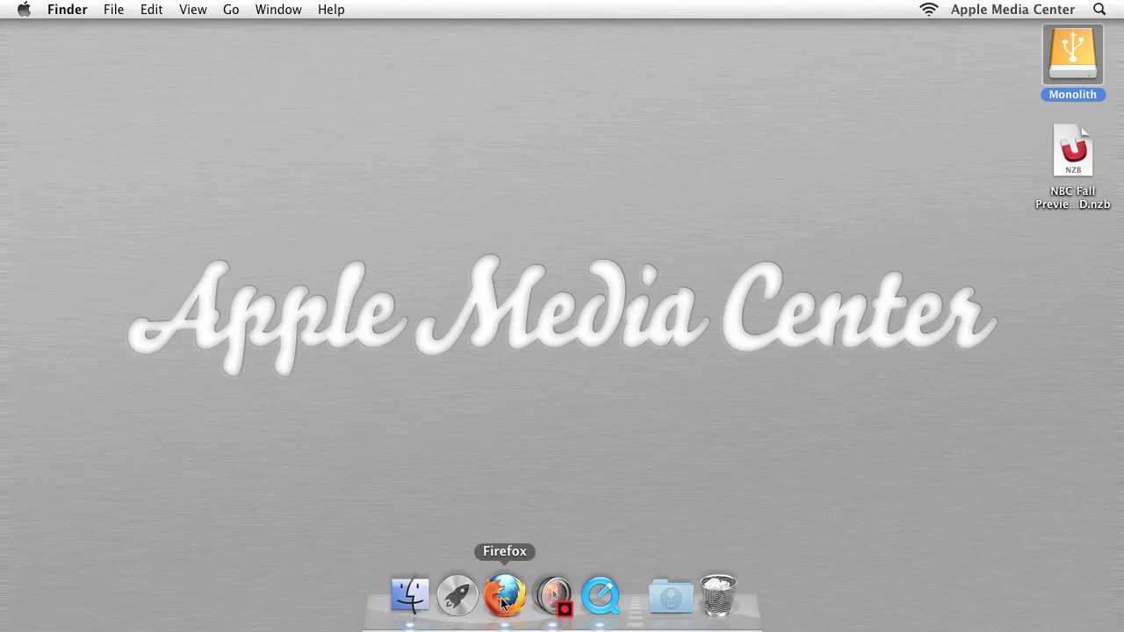
- Switch to Firefox, search the web for sabnzbd and open the SABnzbd.org home page
click(504, 603)
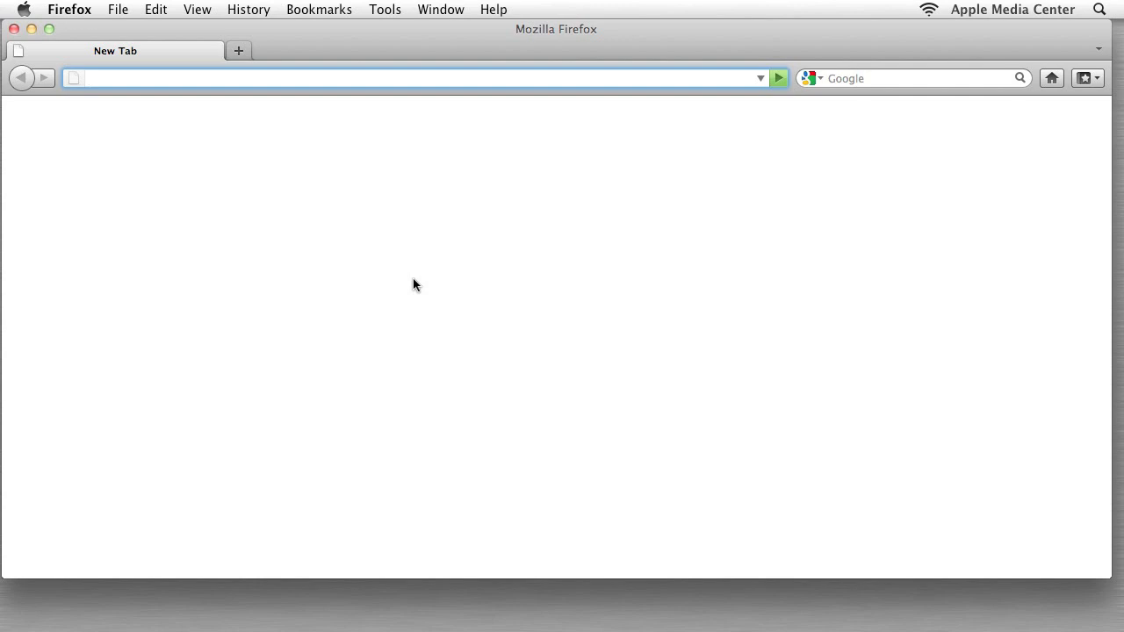
key(super+k)
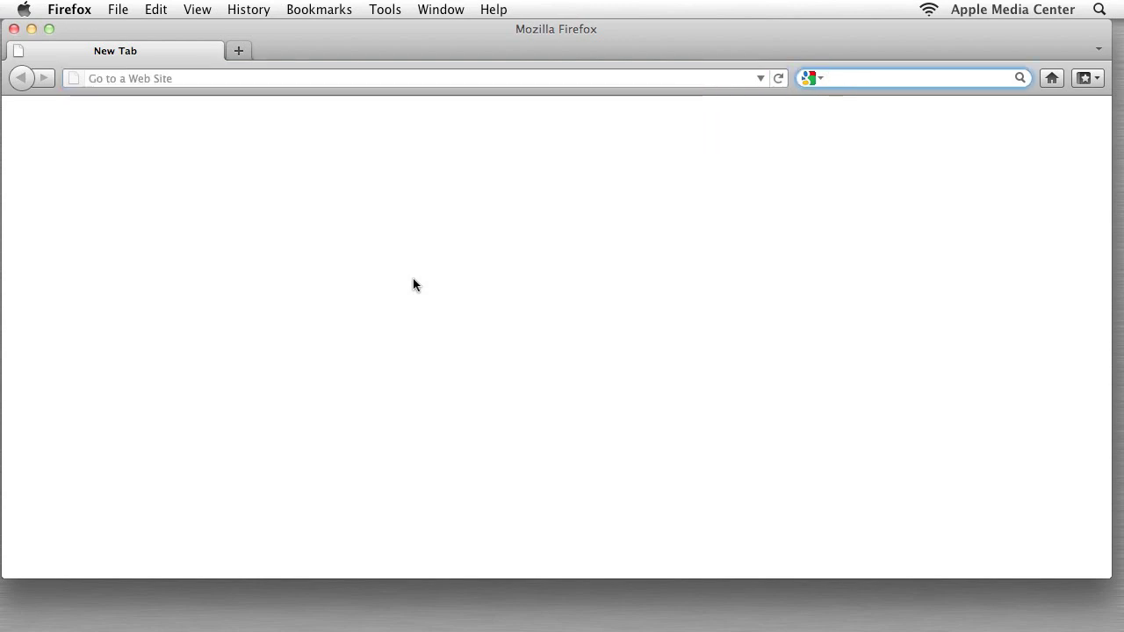
text(sabnzbd)
key(Return)
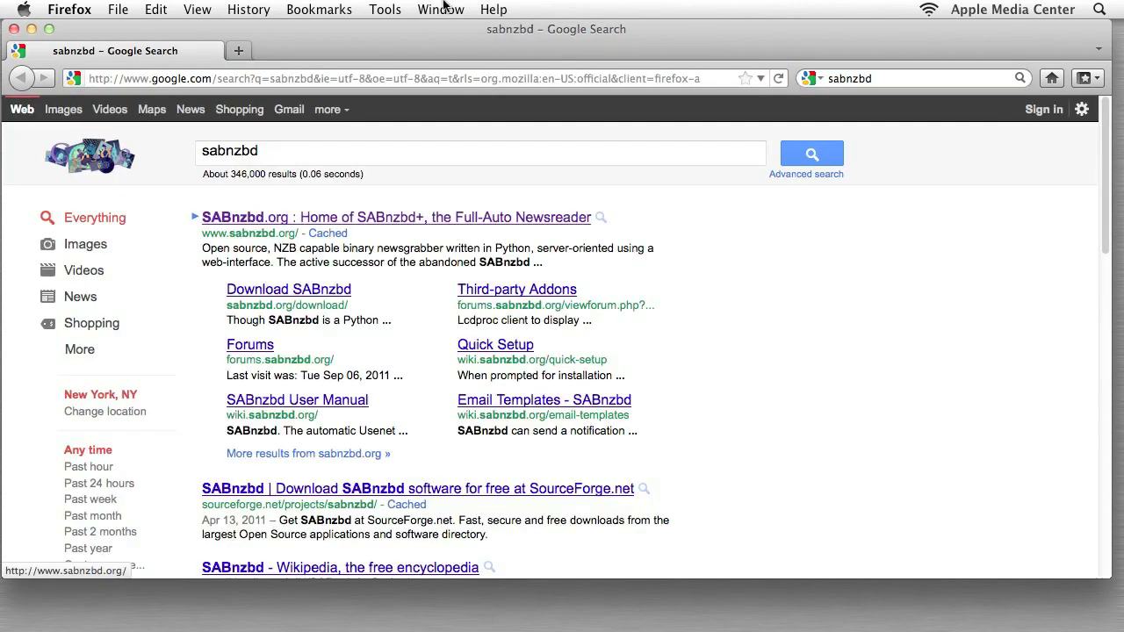
click(334, 221)
- Look over the download options on the SABnzbd home page and close the browser window
scroll(485, 241, down, 3)
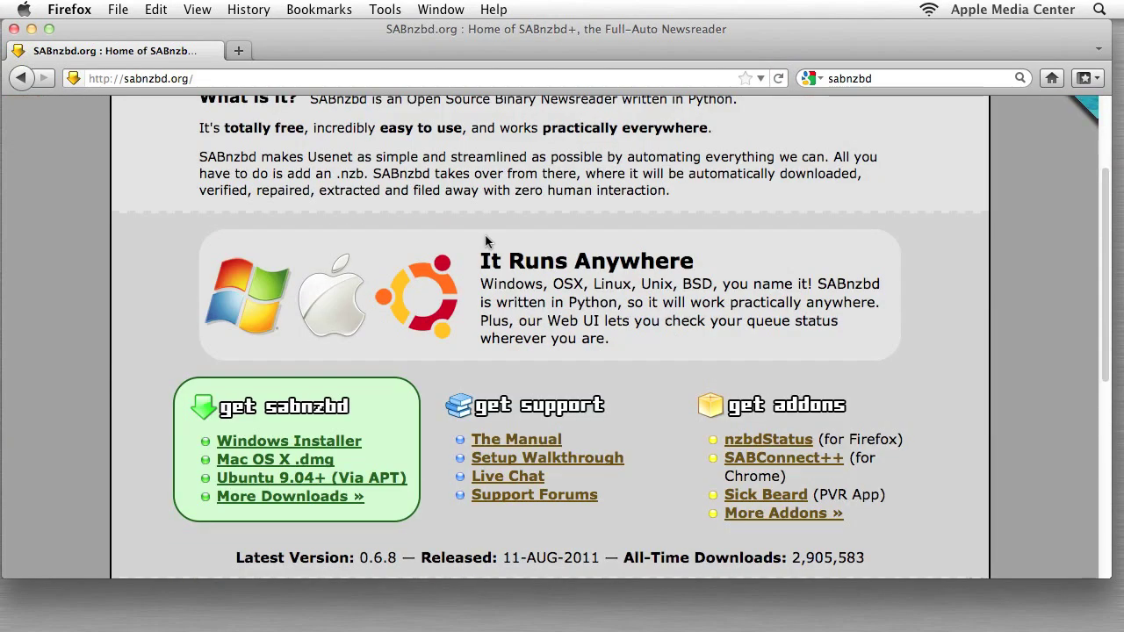
scroll(486, 241, down, 2)
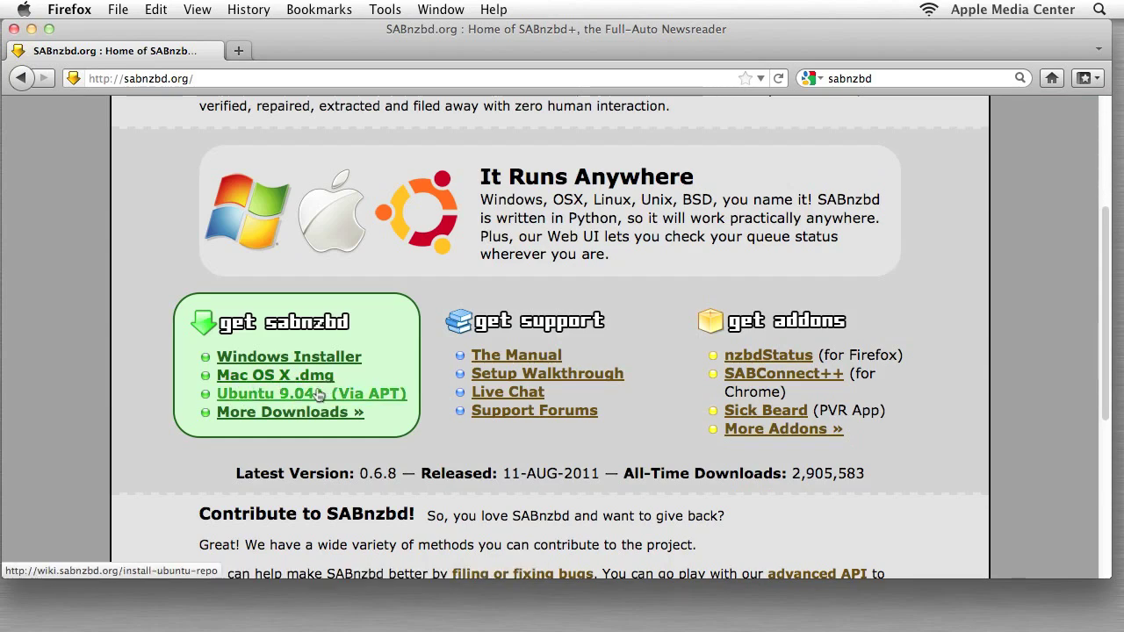
scroll(615, 369, down, 5)
scroll(422, 414, up, 10)
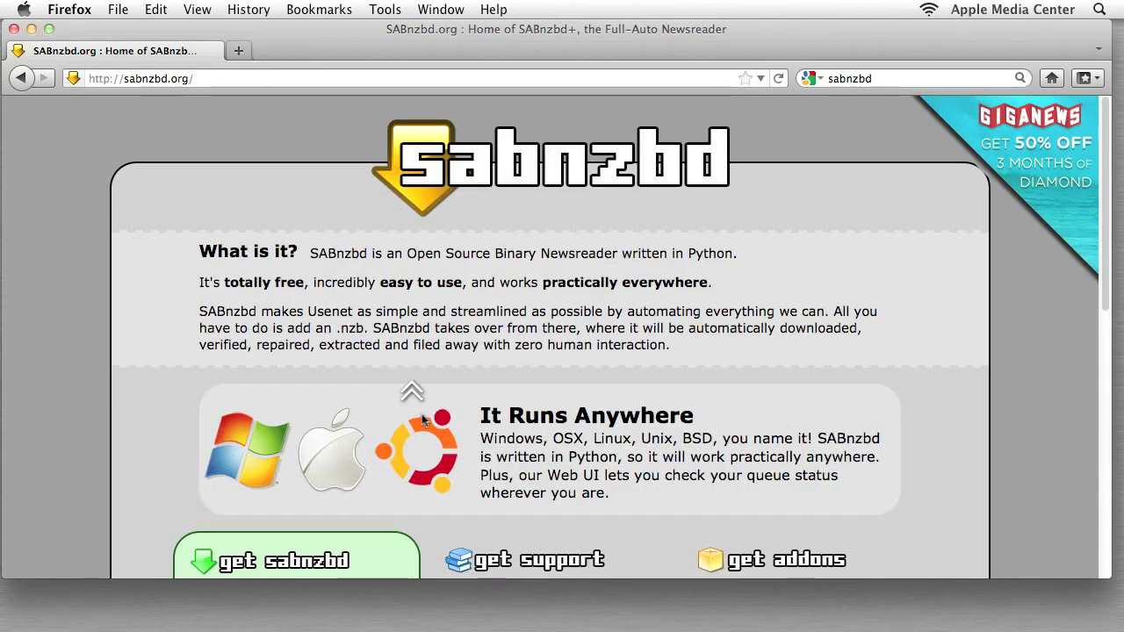
key(super+w)
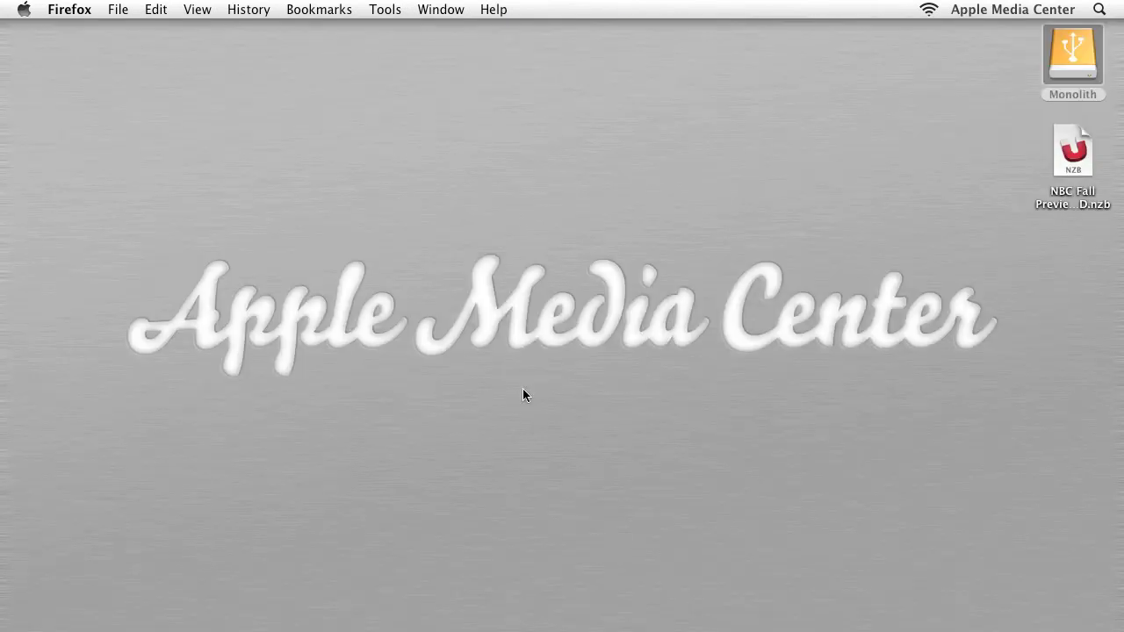
- Open the downloaded SABnzbd-0.6.8-osx.dmg and copy SABnzbd+ into Applications, replacing the existing copy
click(677, 610)
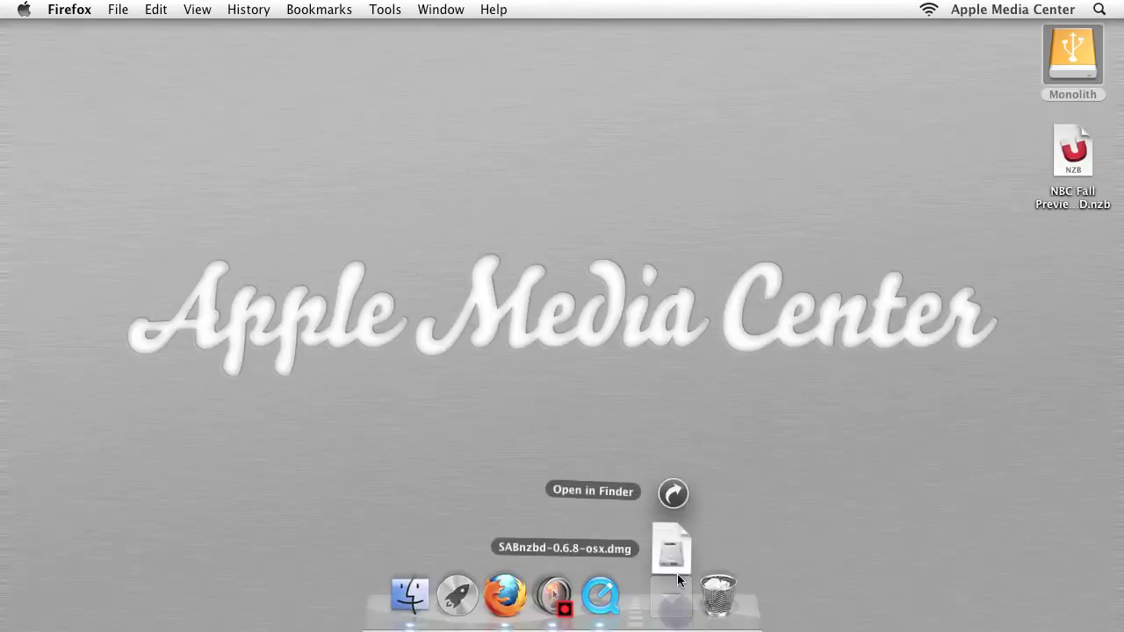
click(677, 550)
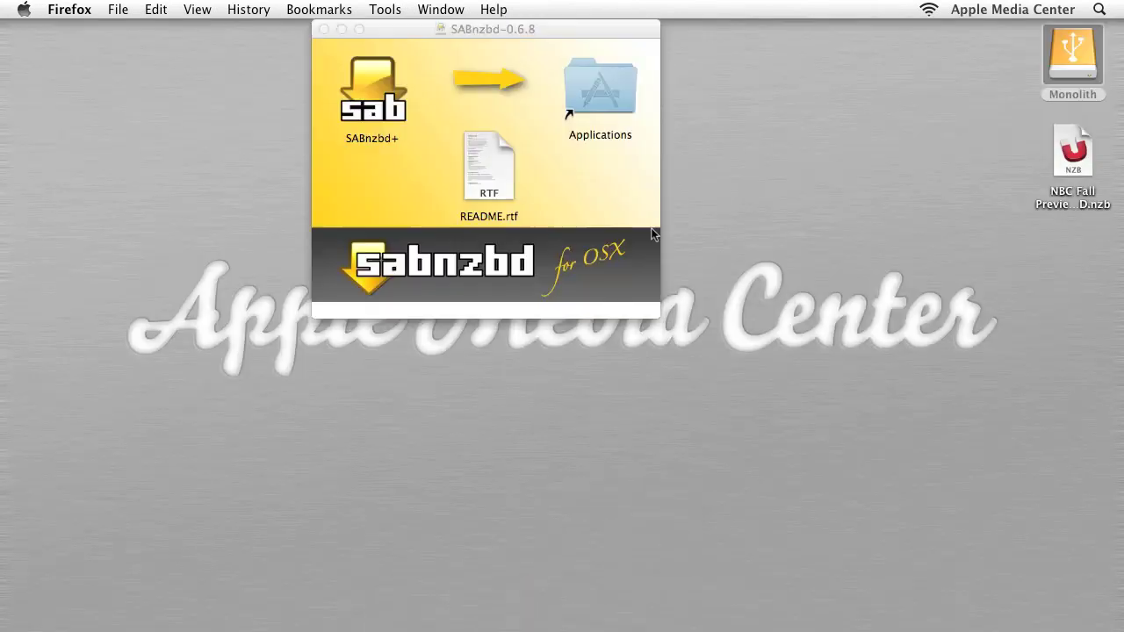
click(367, 98)
drag(368, 98, 604, 92)
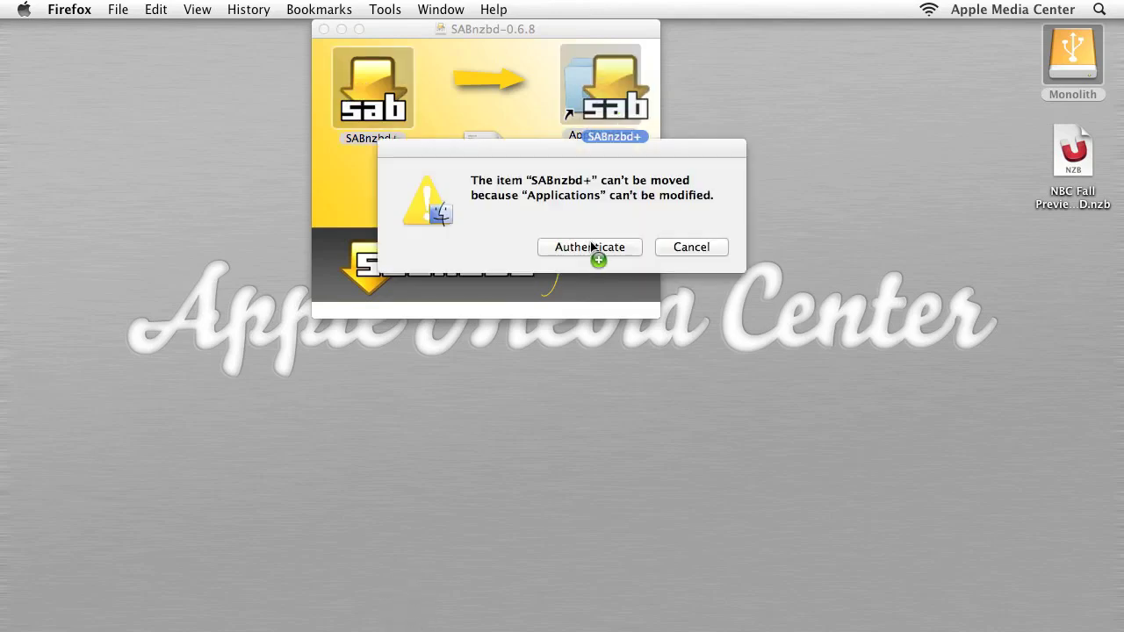
click(589, 247)
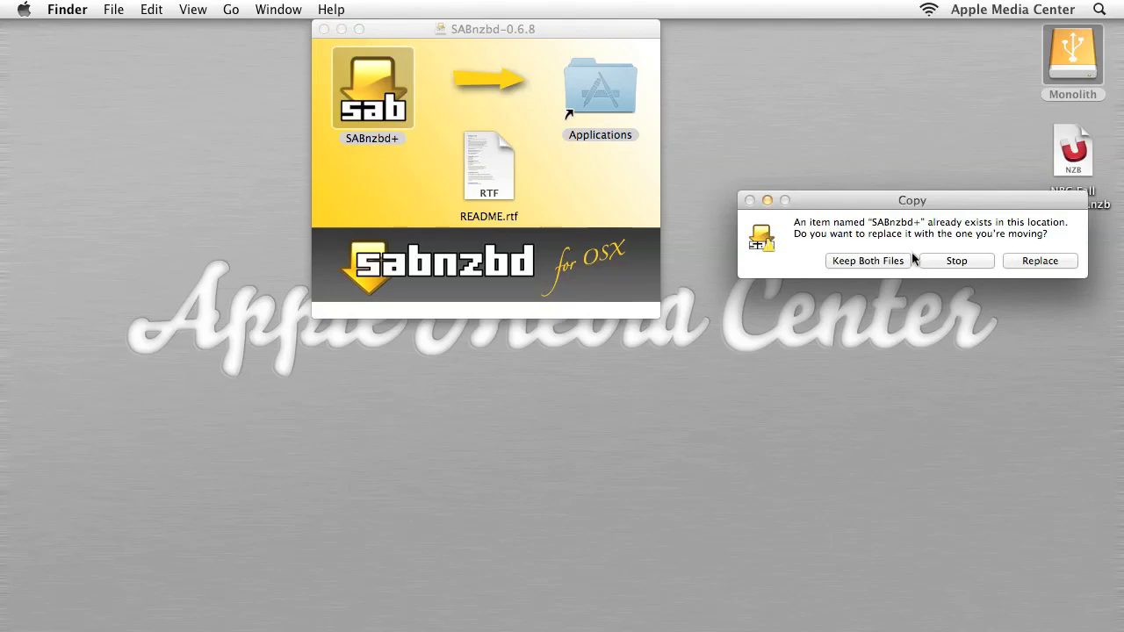
click(1075, 262)
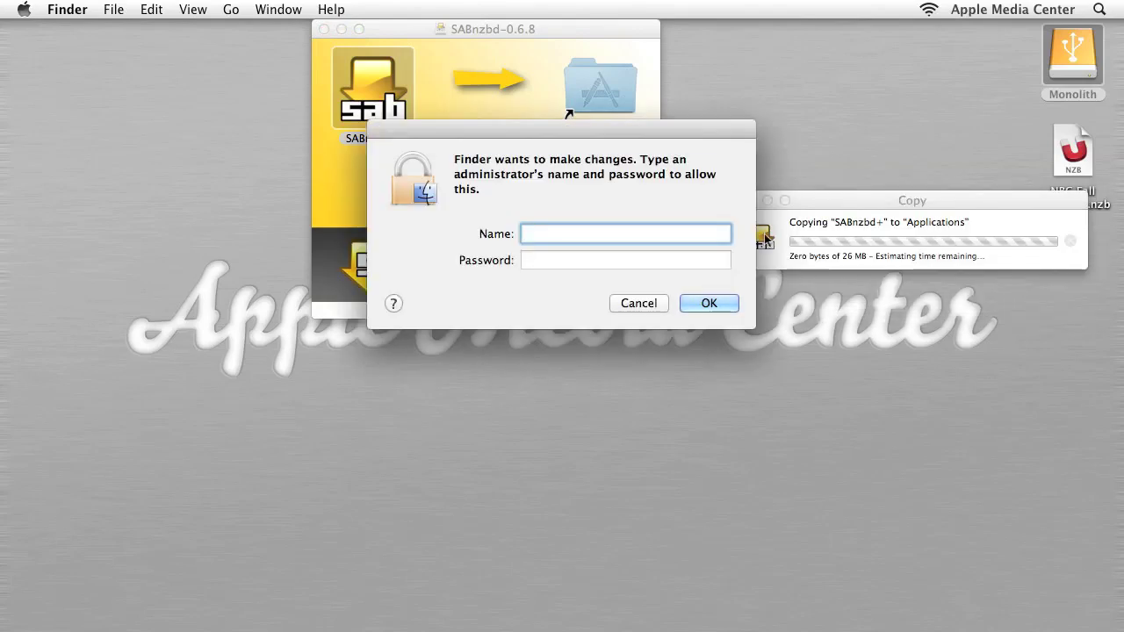
- Authorize the copy by entering the administrator's name and password
text(mattr)
key(Tab)
text(••••••••••••)
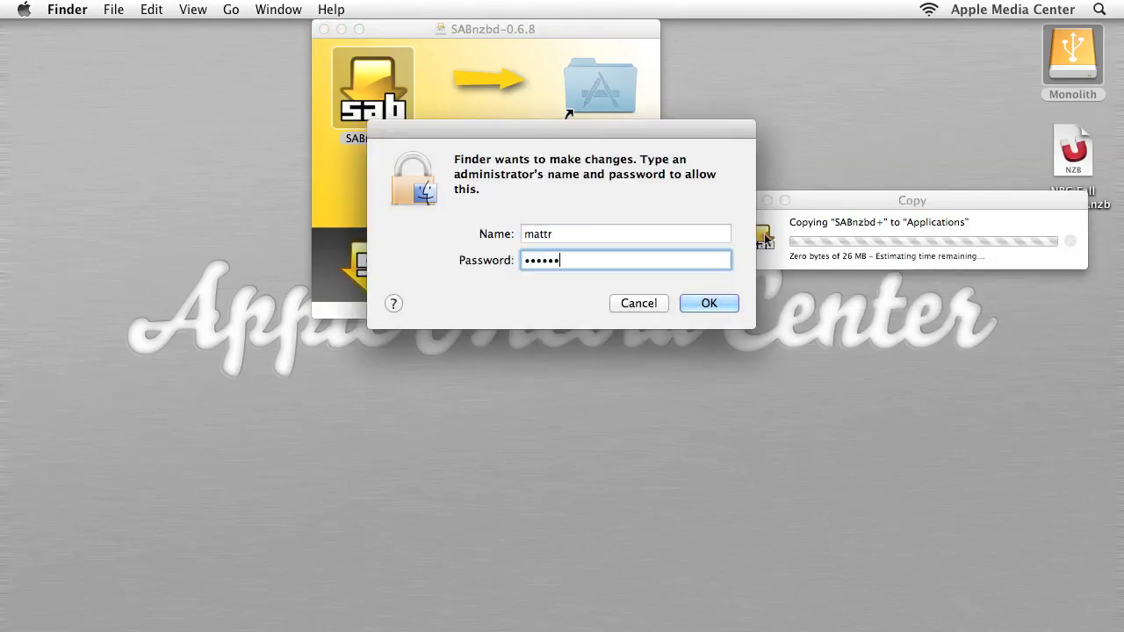
key(Return)
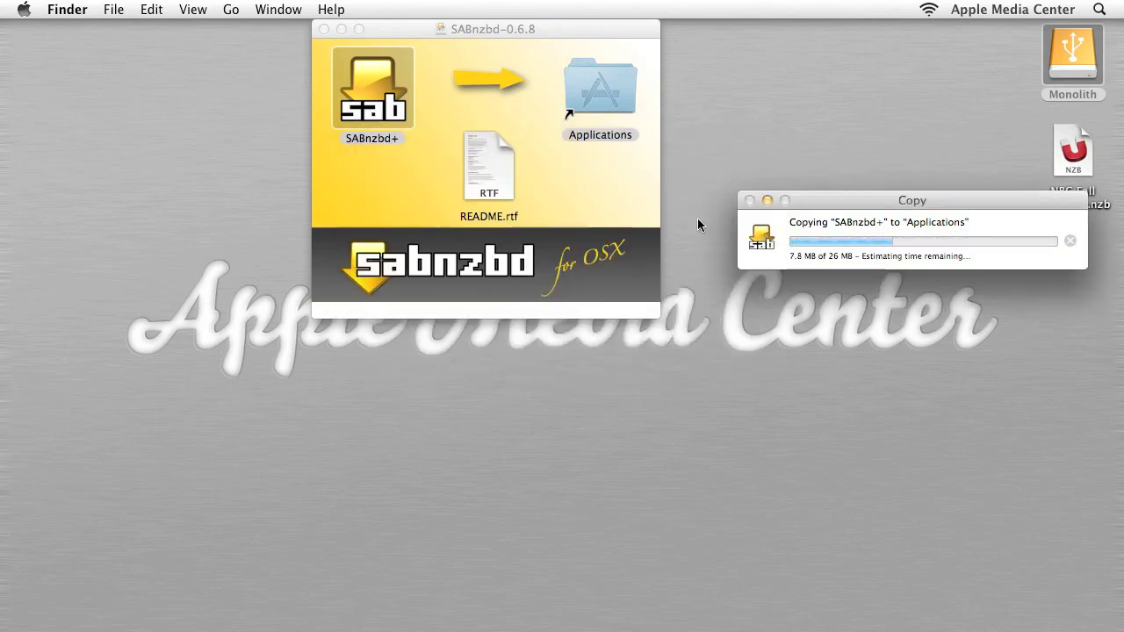
- Launch SABnzbd+ from the Applications folder and allow the downloaded application to open
click(619, 218)
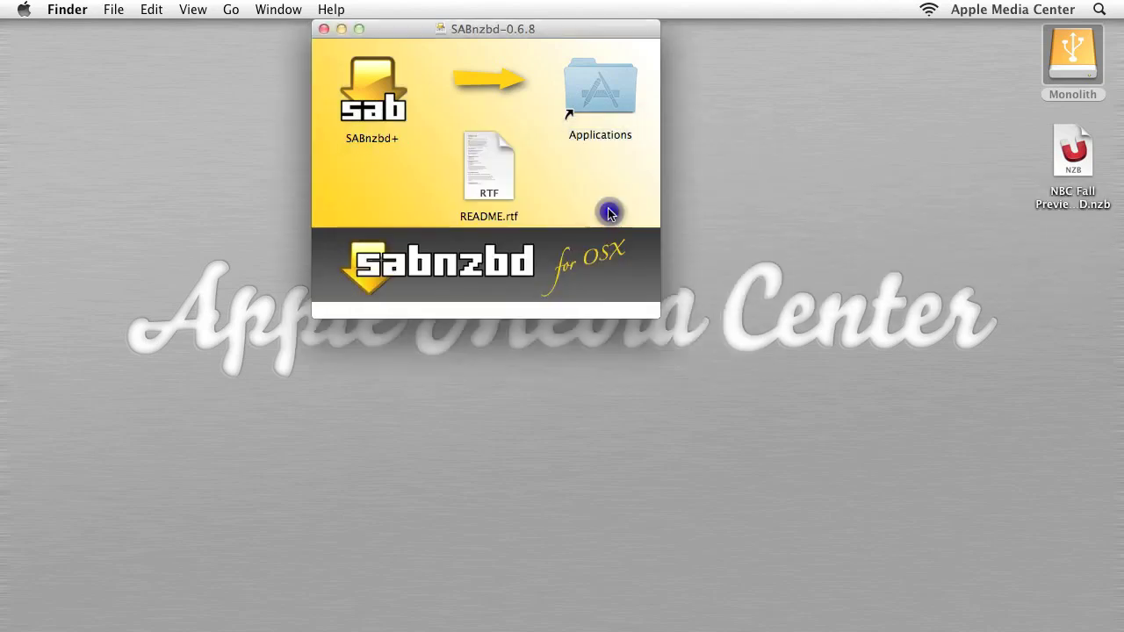
double_click(600, 88)
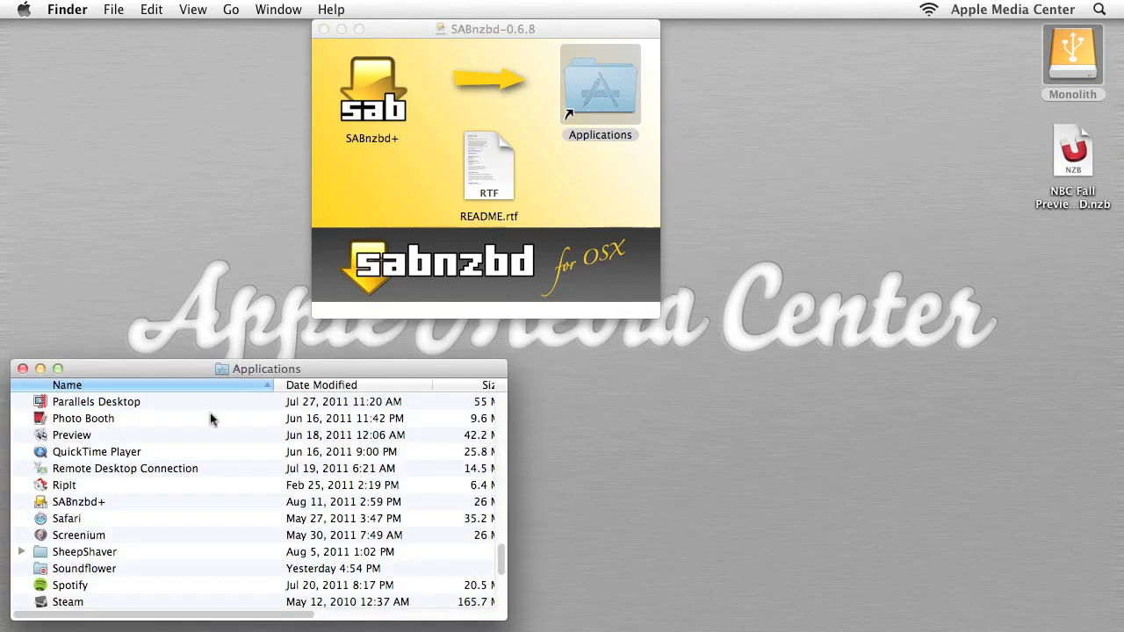
drag(74, 504, 72, 502)
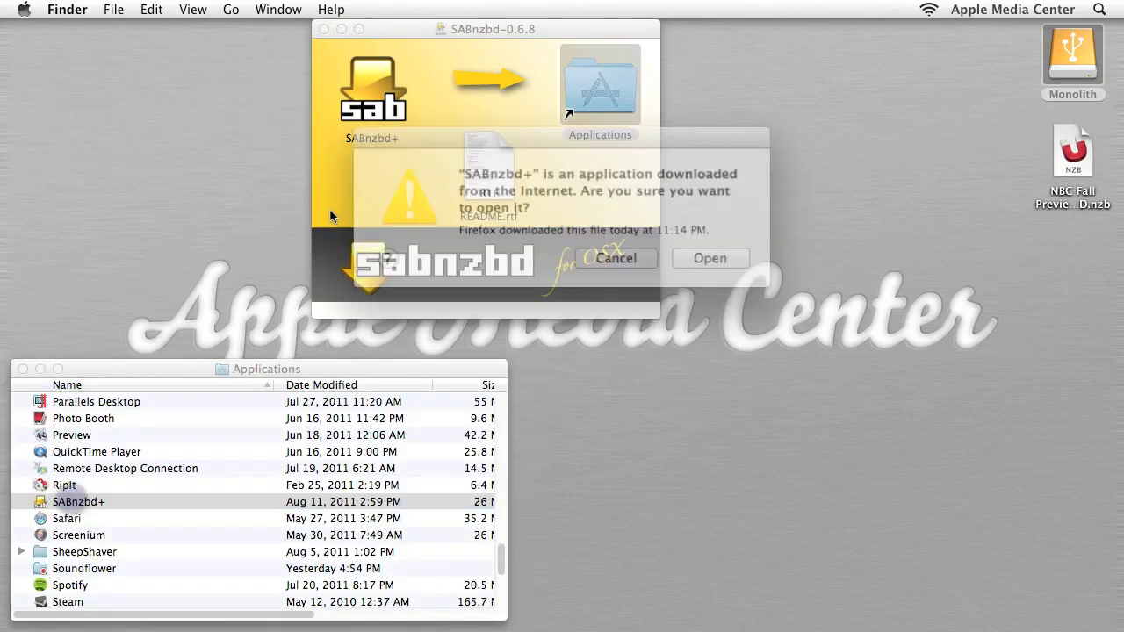
click(688, 255)
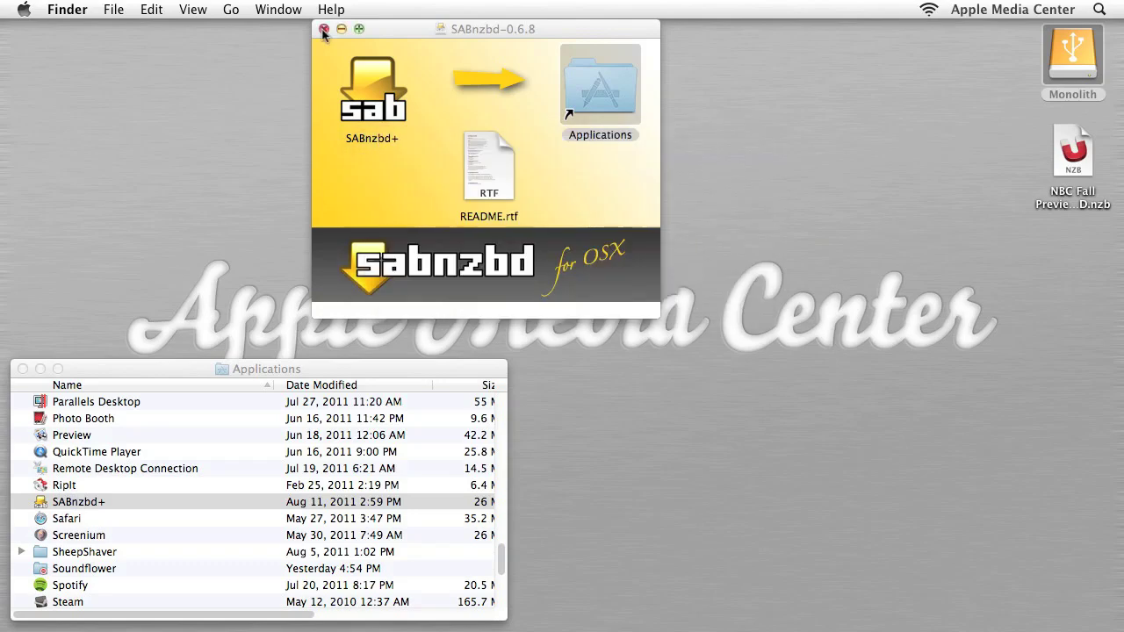
- Close the SABnzbd-0.6.8 disk image window and the Applications window
click(323, 29)
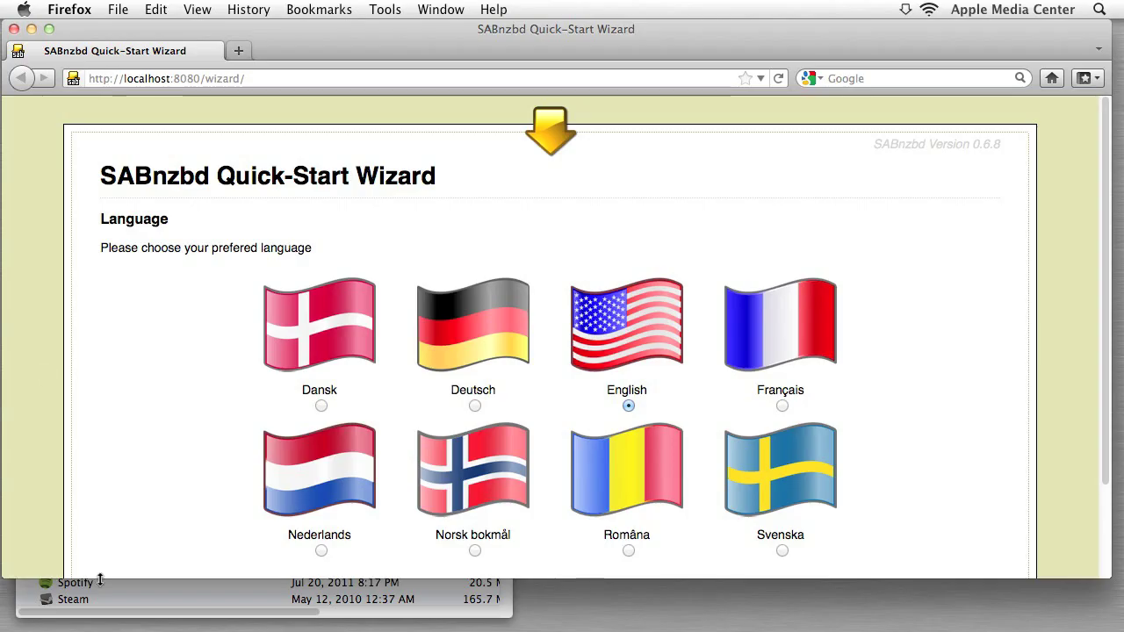
click(123, 619)
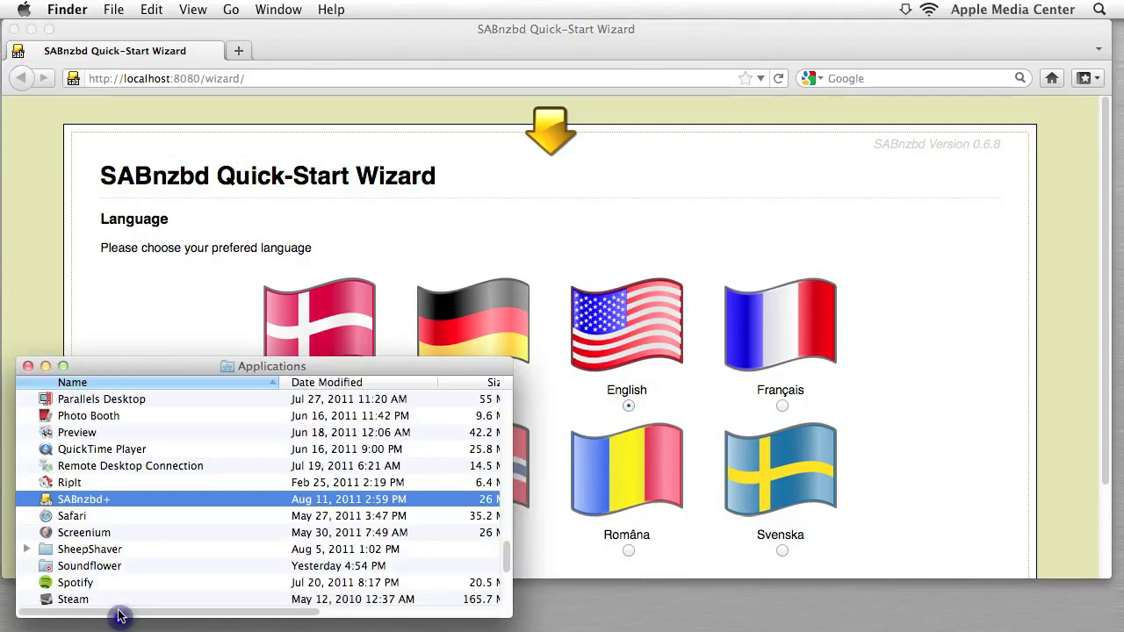
click(29, 366)
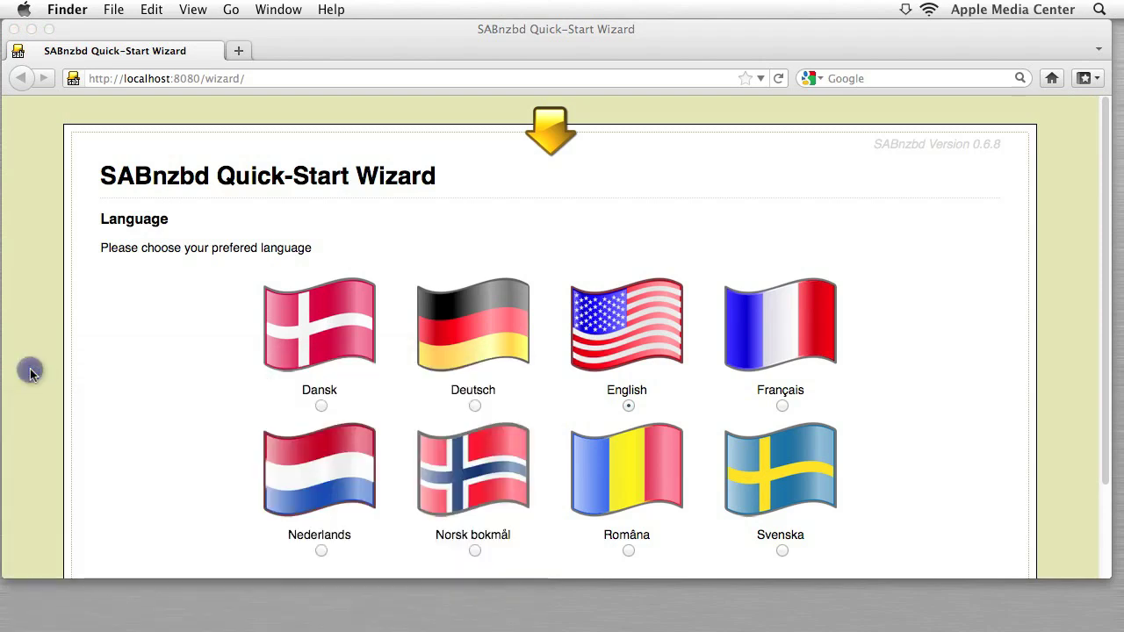
- Choose English as the preferred language and start the SABnzbd Quick-Start Wizard
scroll(785, 334, down, 3)
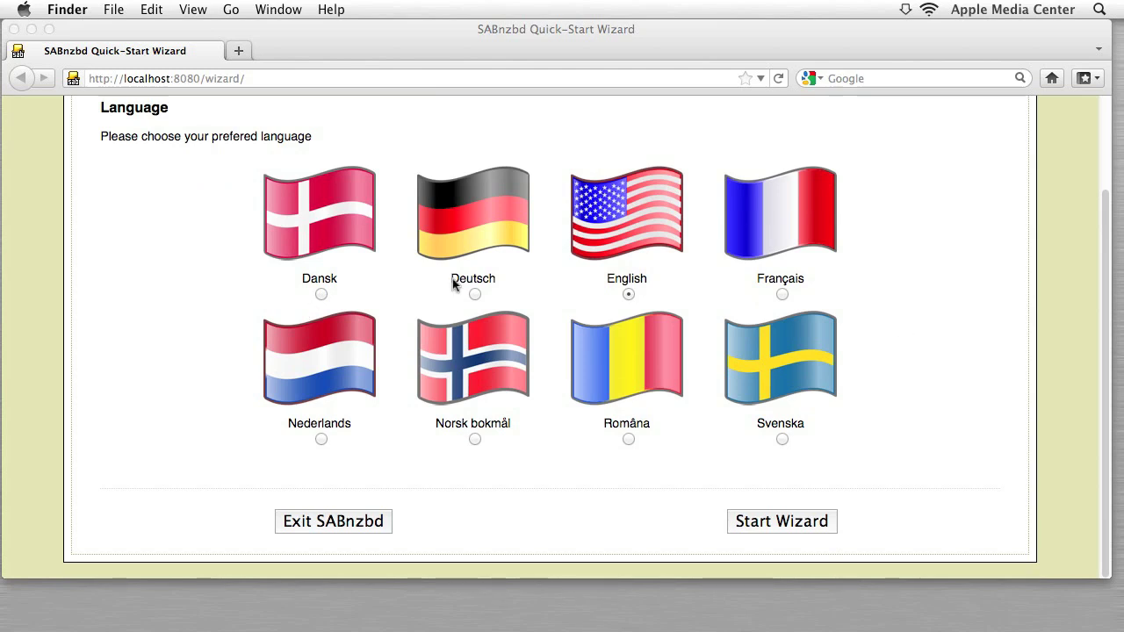
click(641, 227)
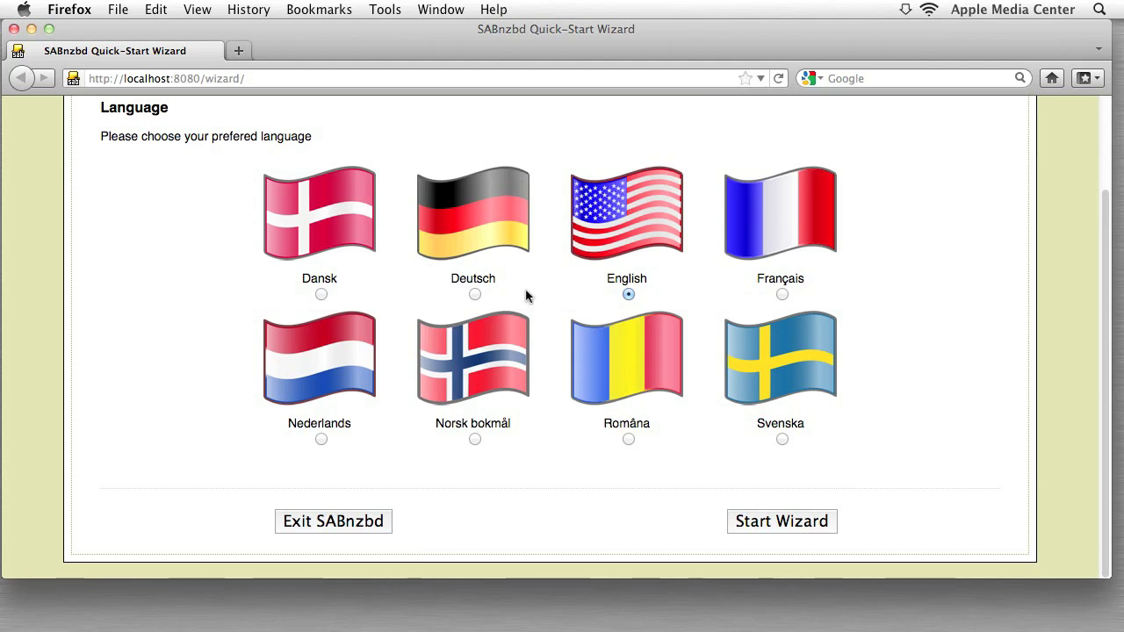
click(793, 525)
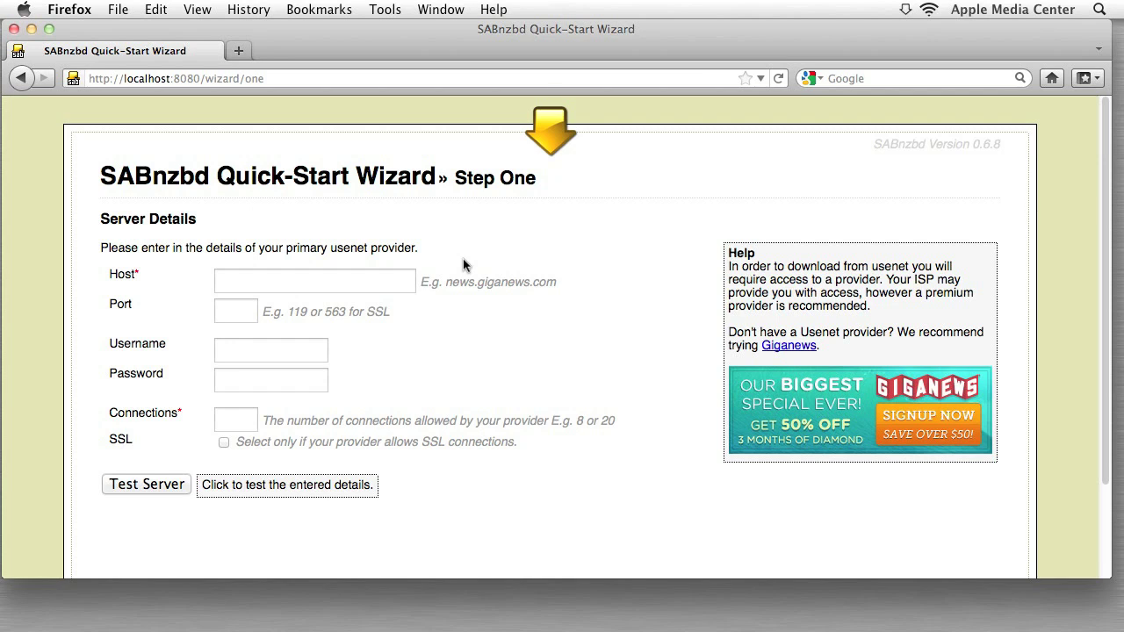
- Set the Usenet server host to news.powerusenet.com and the port to 119
click(357, 272)
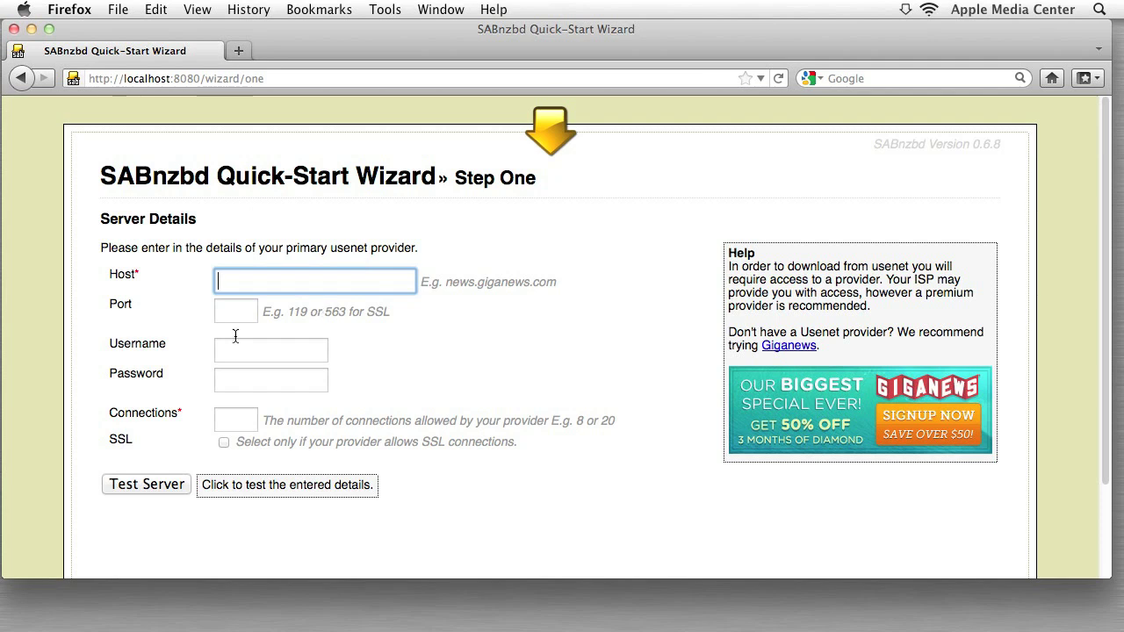
text(news.power)
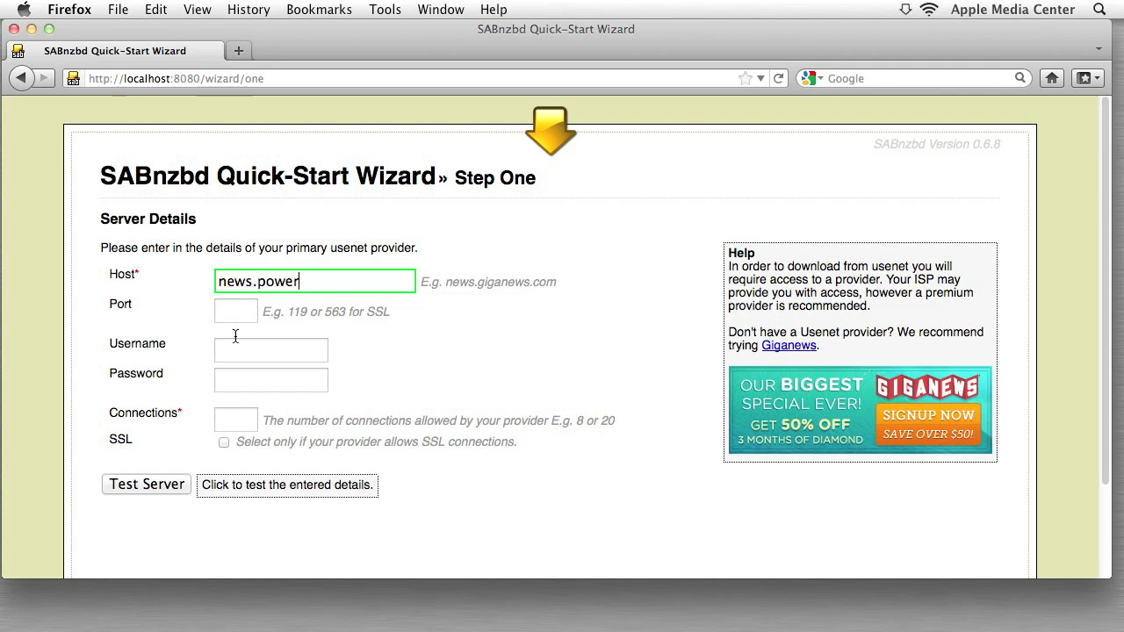
text(usenet.com)
key(Tab)
text(119)
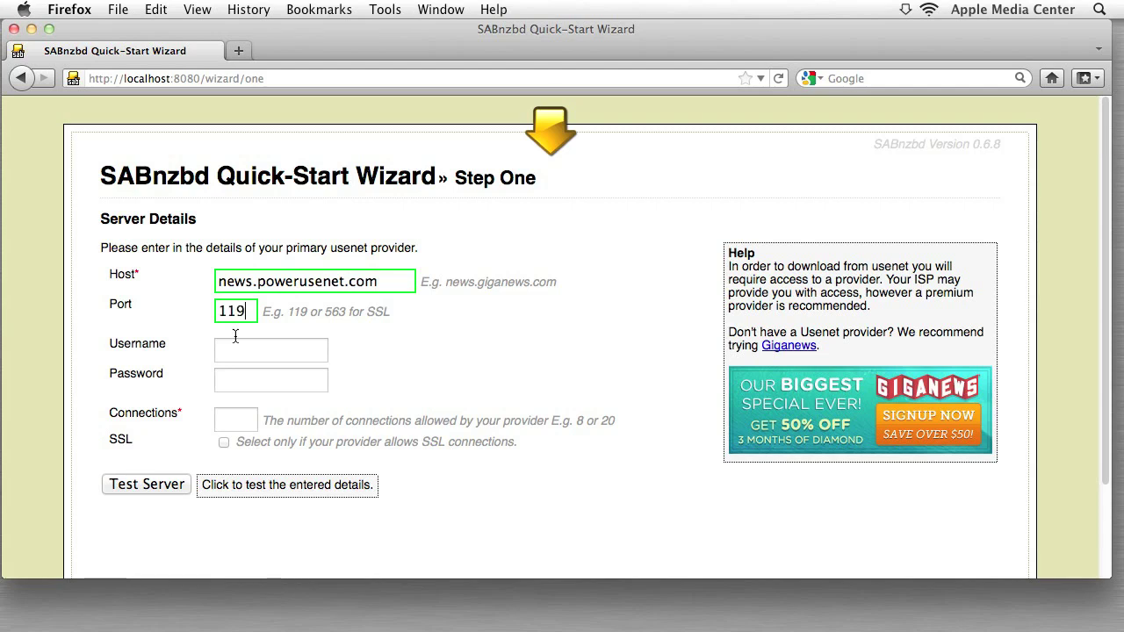
- Enter the Usenet provider account's username and password in the server details
key(Tab)
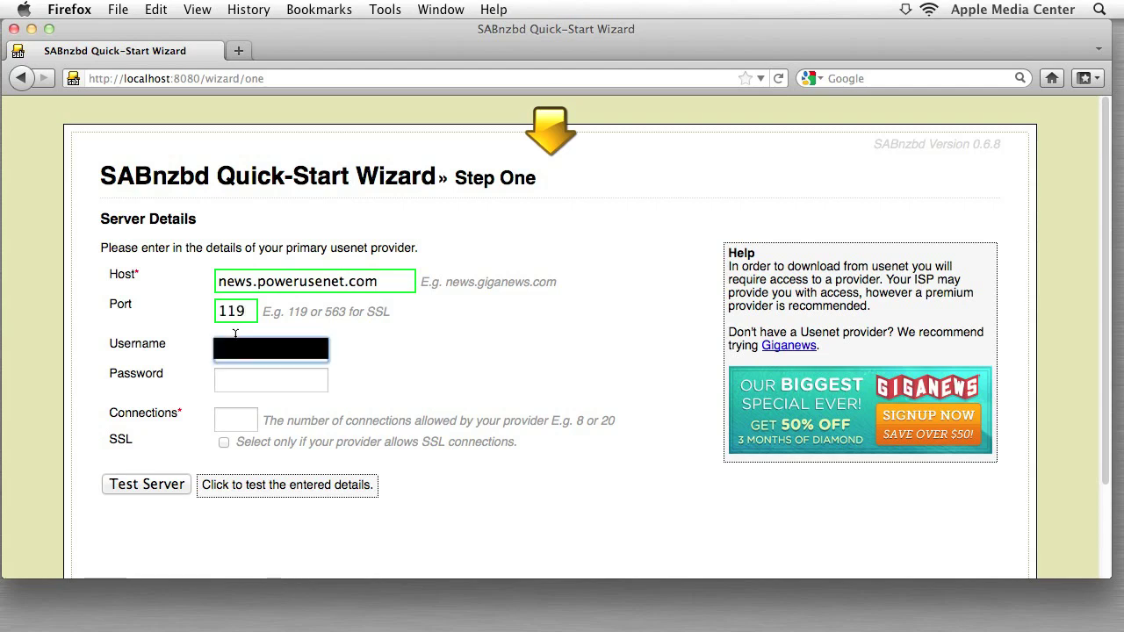
key(Tab)
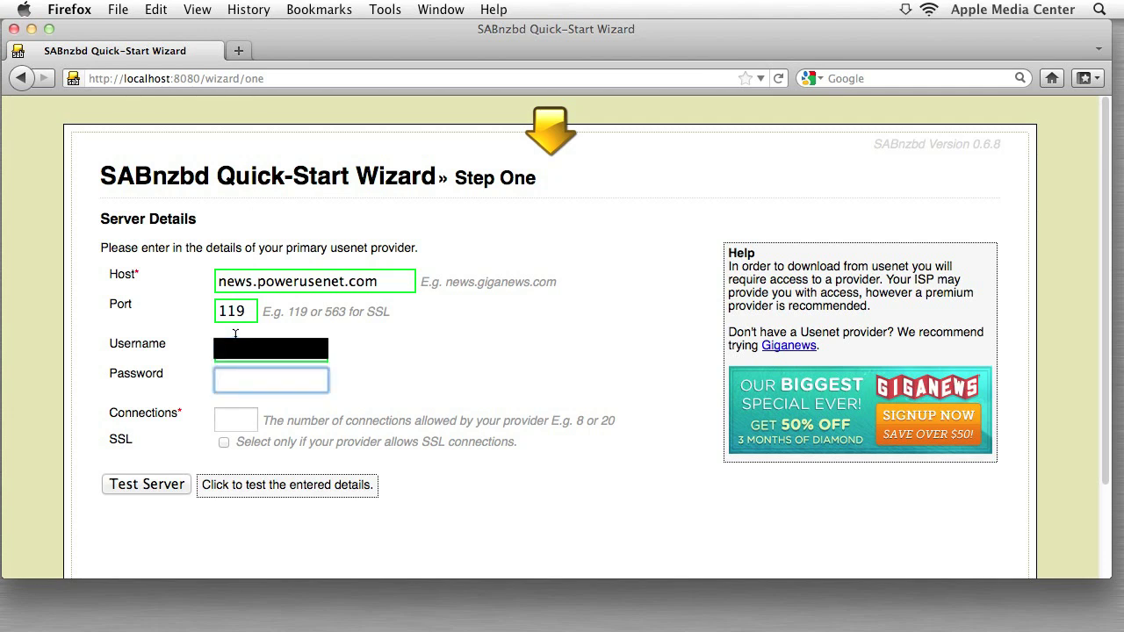
text(••••••••)
- Set the number of server connections to 8 and test the entered server details
click(239, 421)
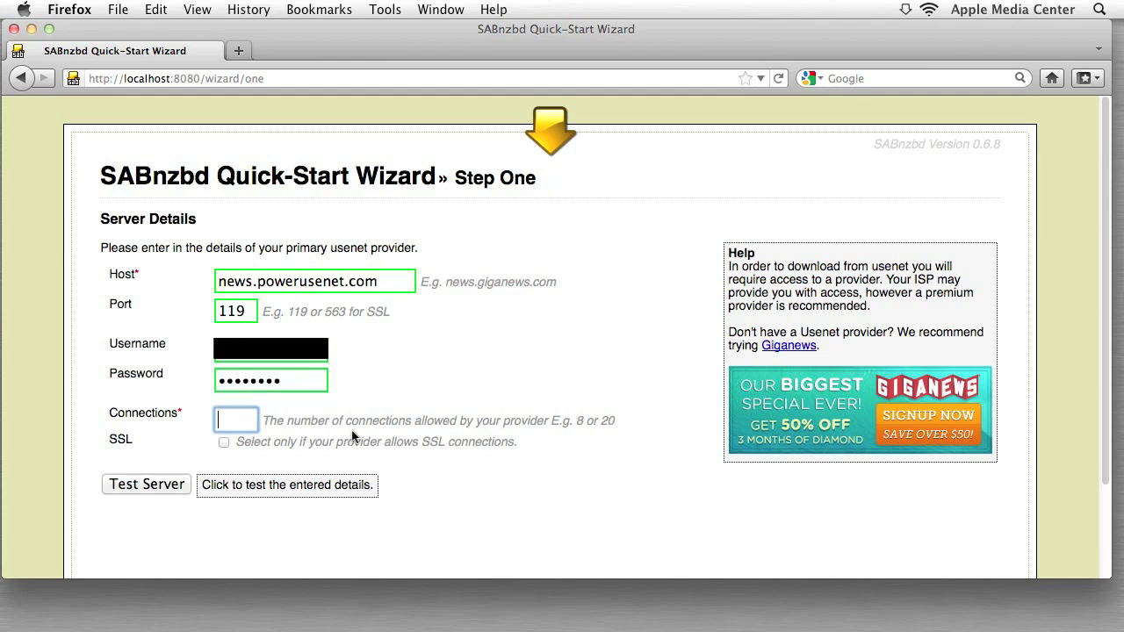
text(8)
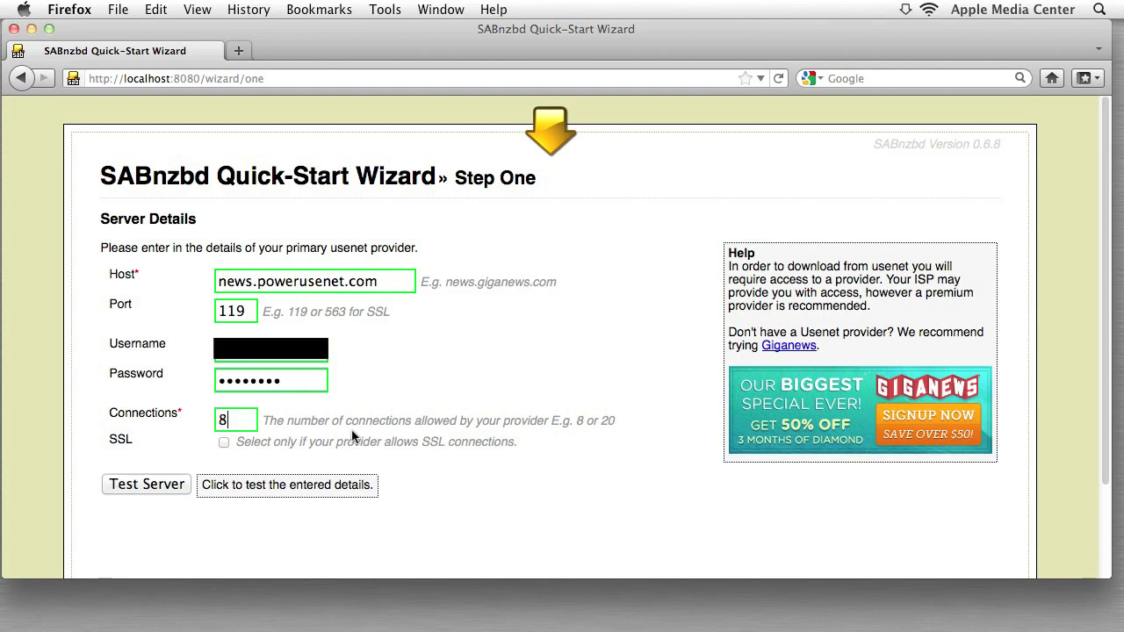
click(403, 415)
click(137, 481)
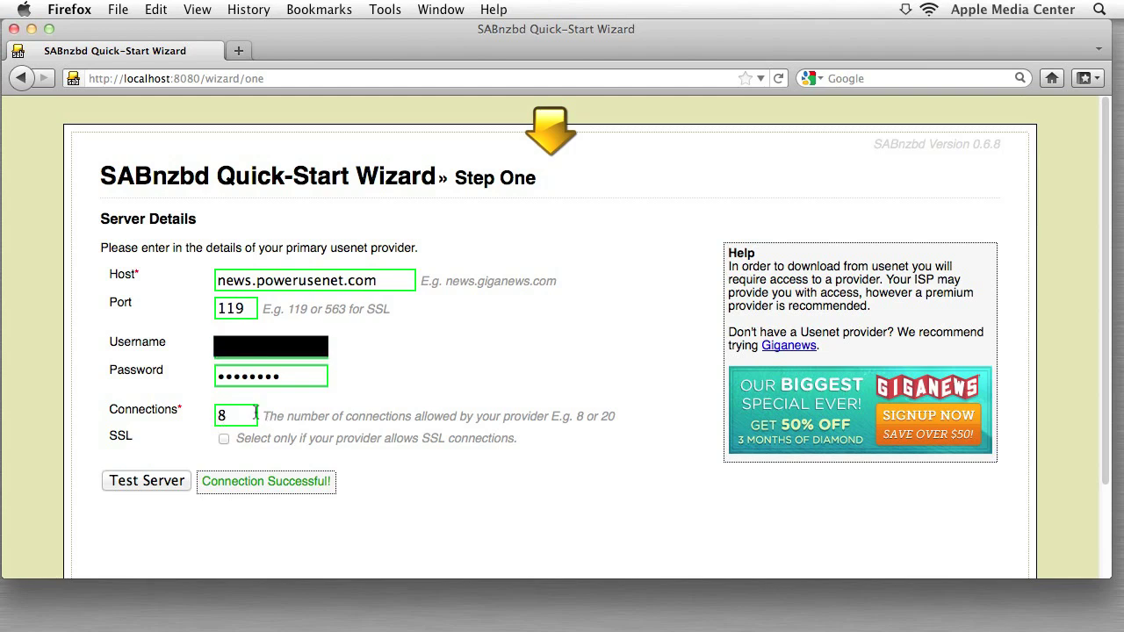
- Continue to the wizard's access settings, making SABnzbd viewable by any PC on the network with password protection enabled
scroll(263, 418, down, 3)
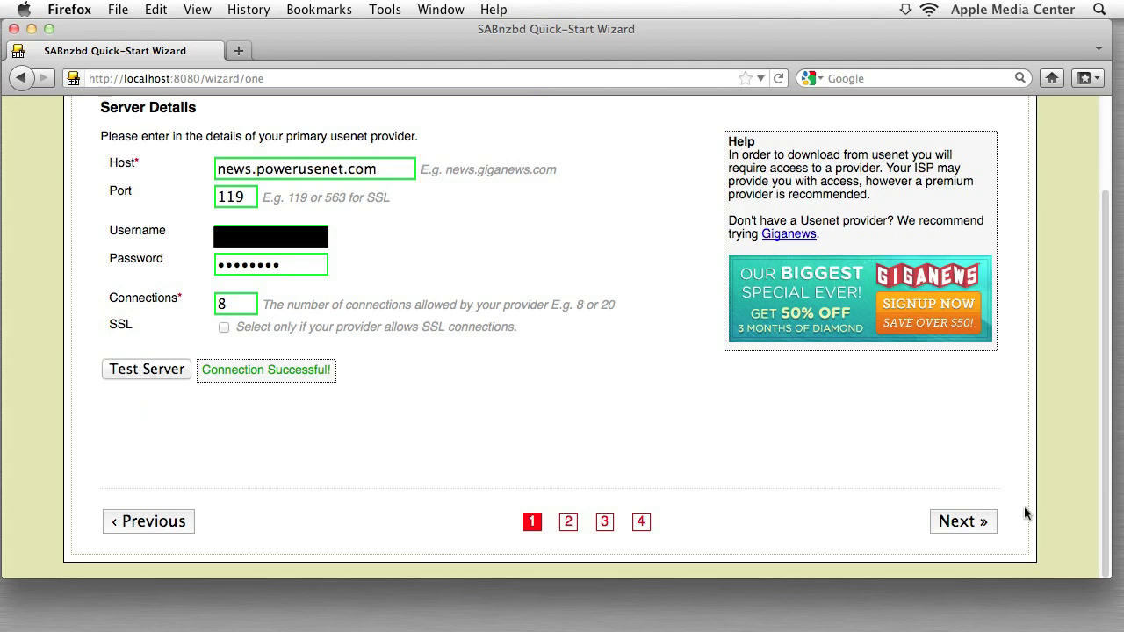
click(981, 524)
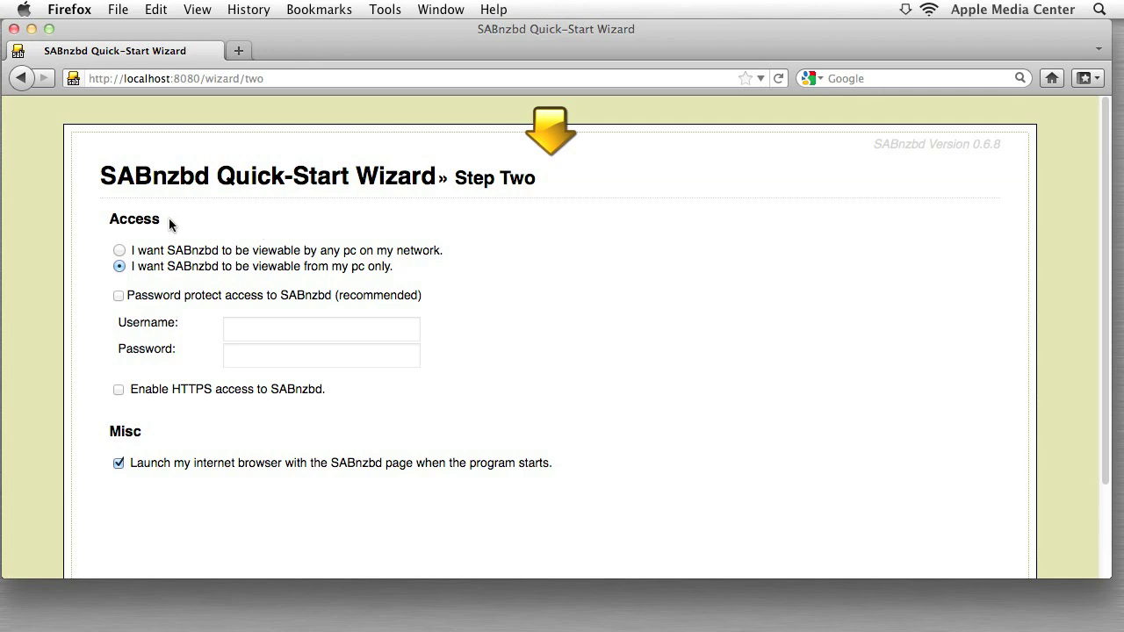
click(120, 251)
click(118, 297)
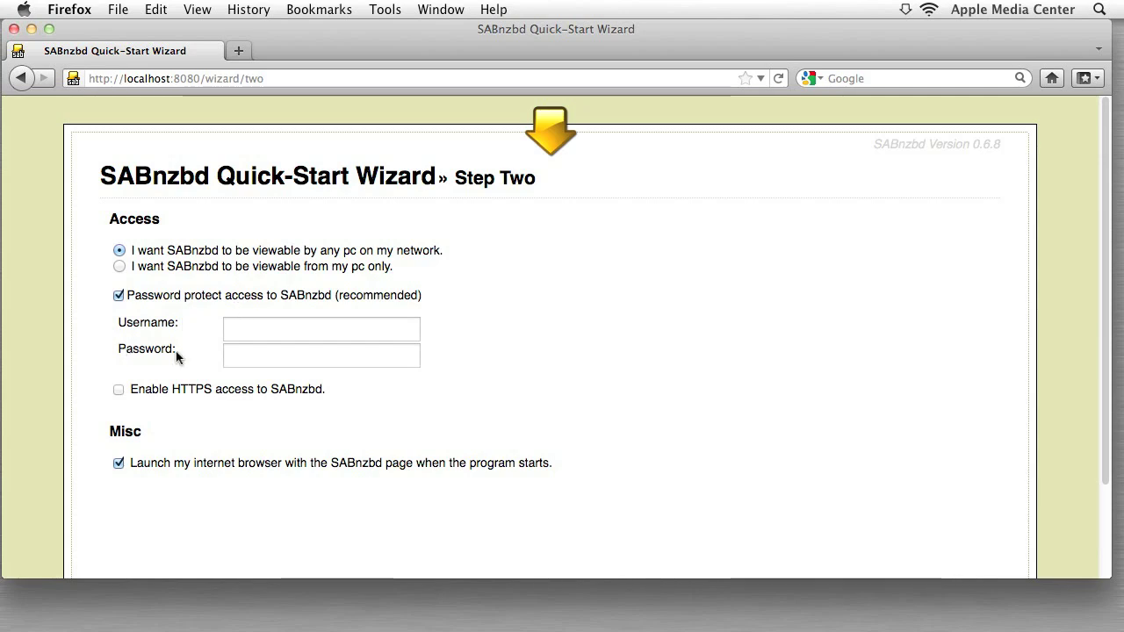
- Enter amc as the SABnzbd access username along with the access password, and continue to step three of the wizard
click(242, 326)
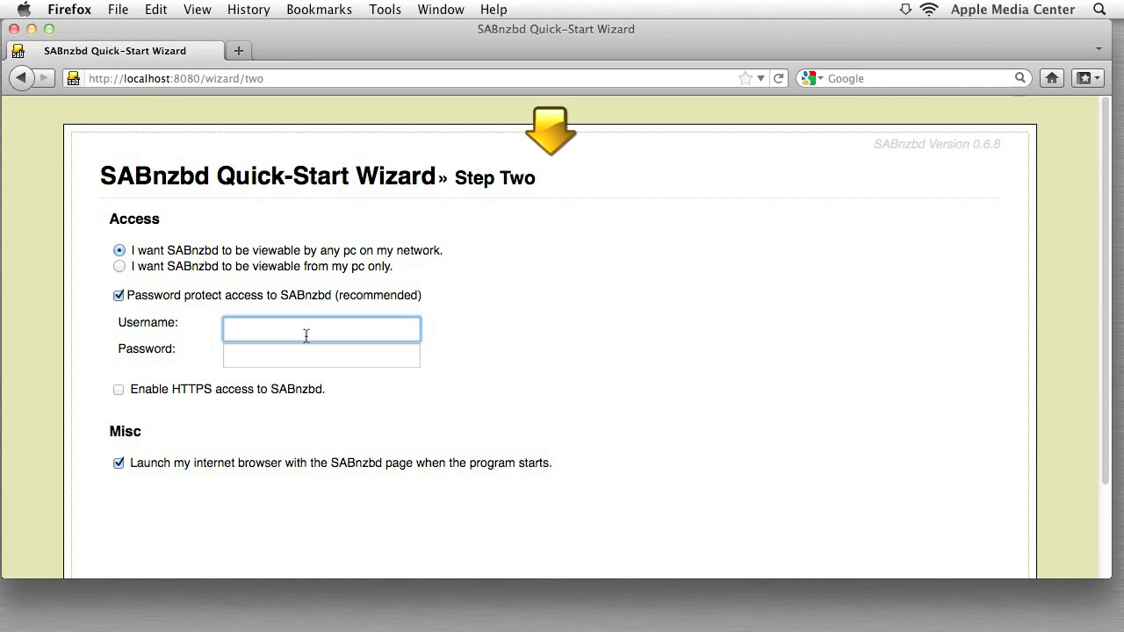
text(amc)
key(Tab)
text(••••••)
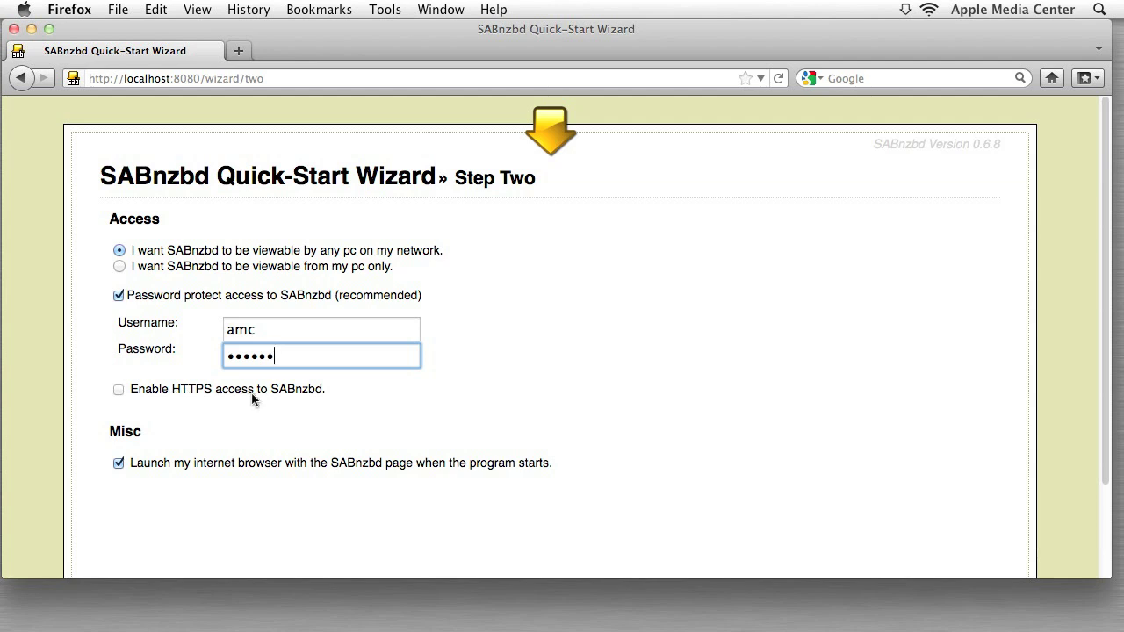
scroll(583, 422, down, 3)
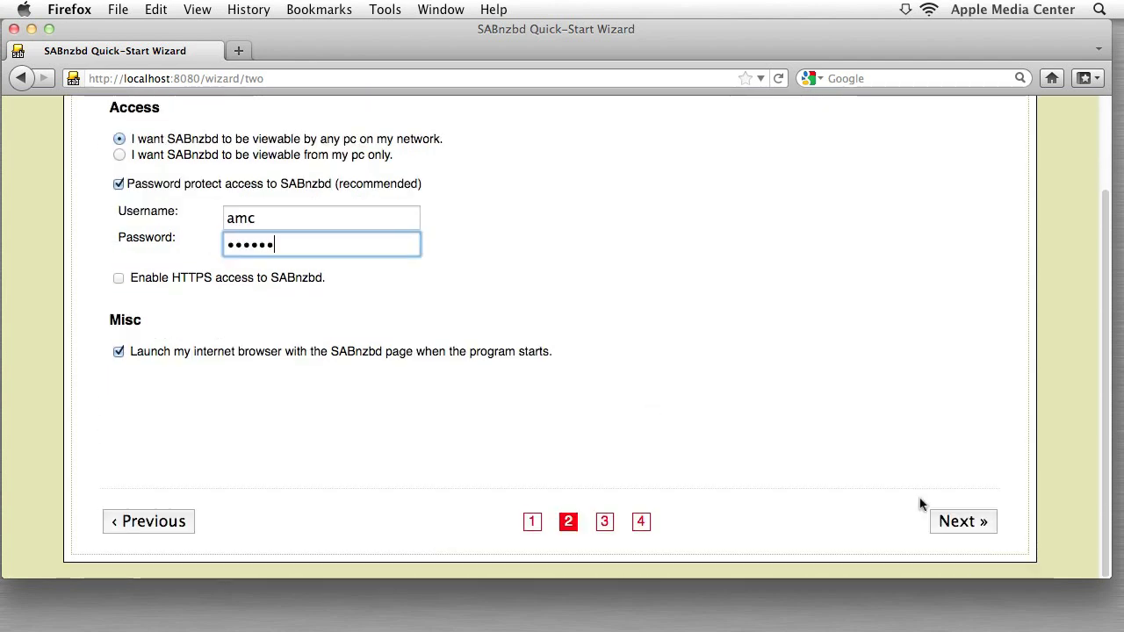
click(979, 522)
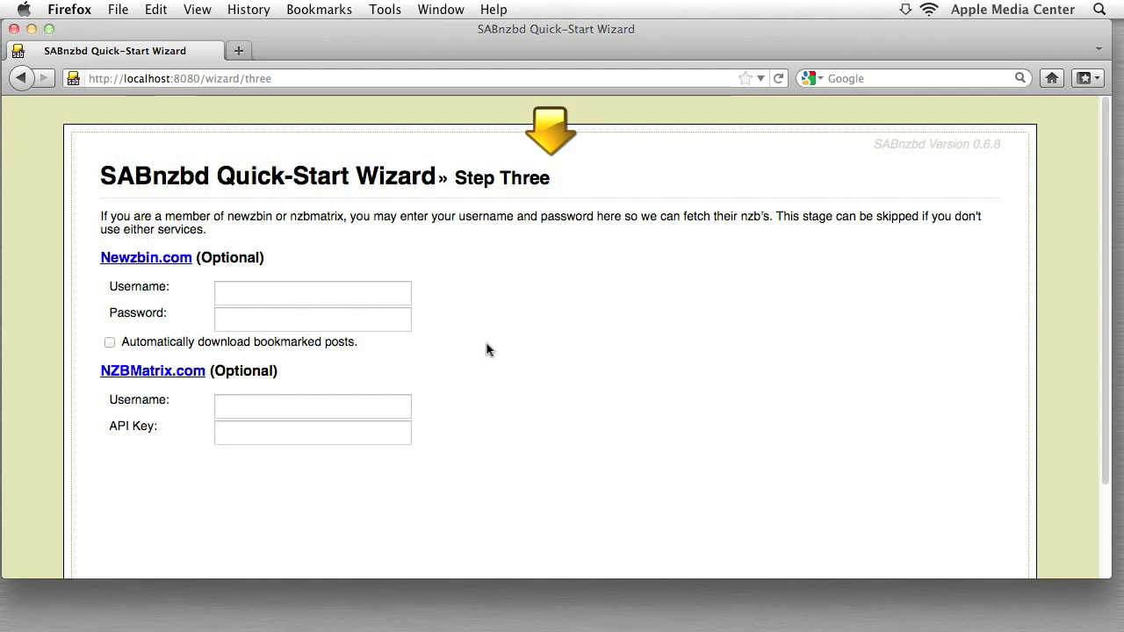
- Skip the optional Newzbin and NZBMatrix accounts and log in to SABnzbd with the prefilled credentials
scroll(488, 344, down, 3)
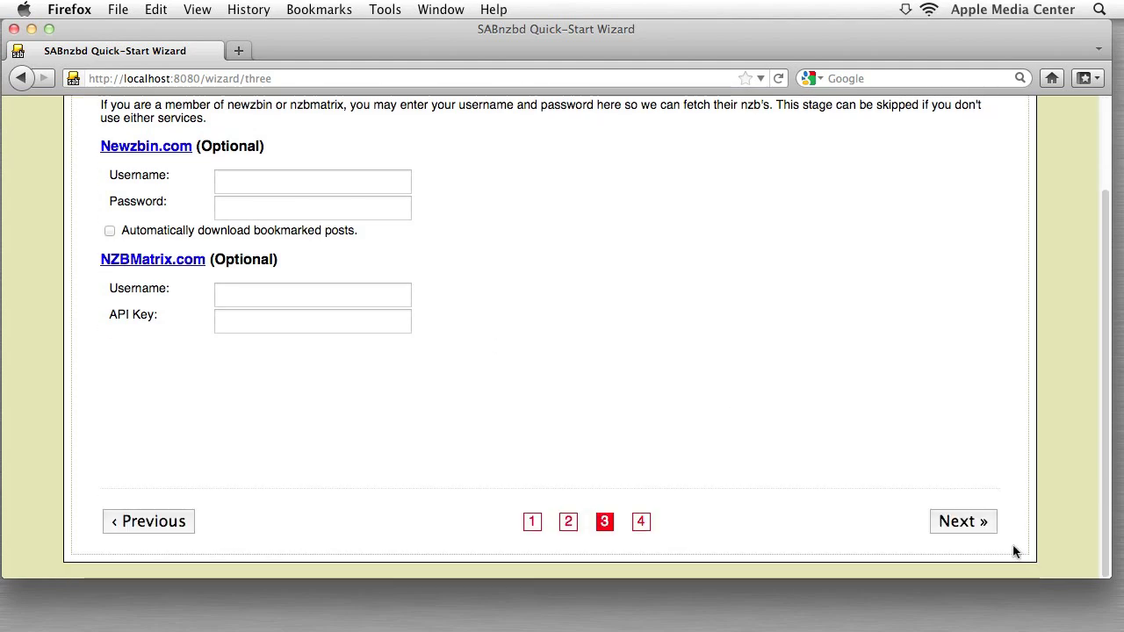
click(970, 522)
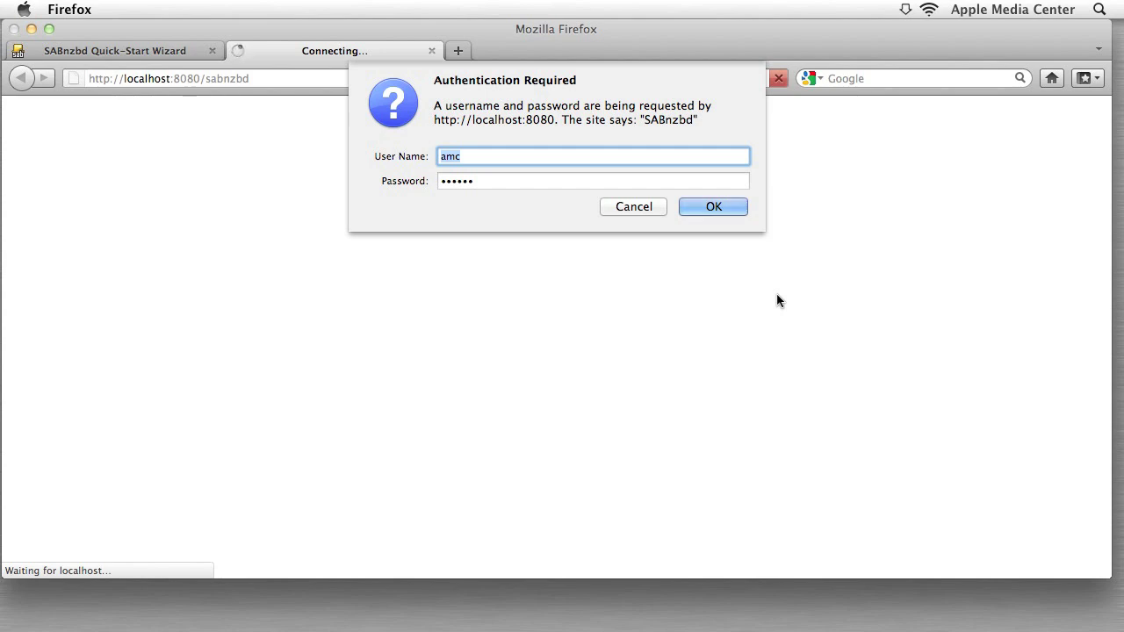
key(Return)
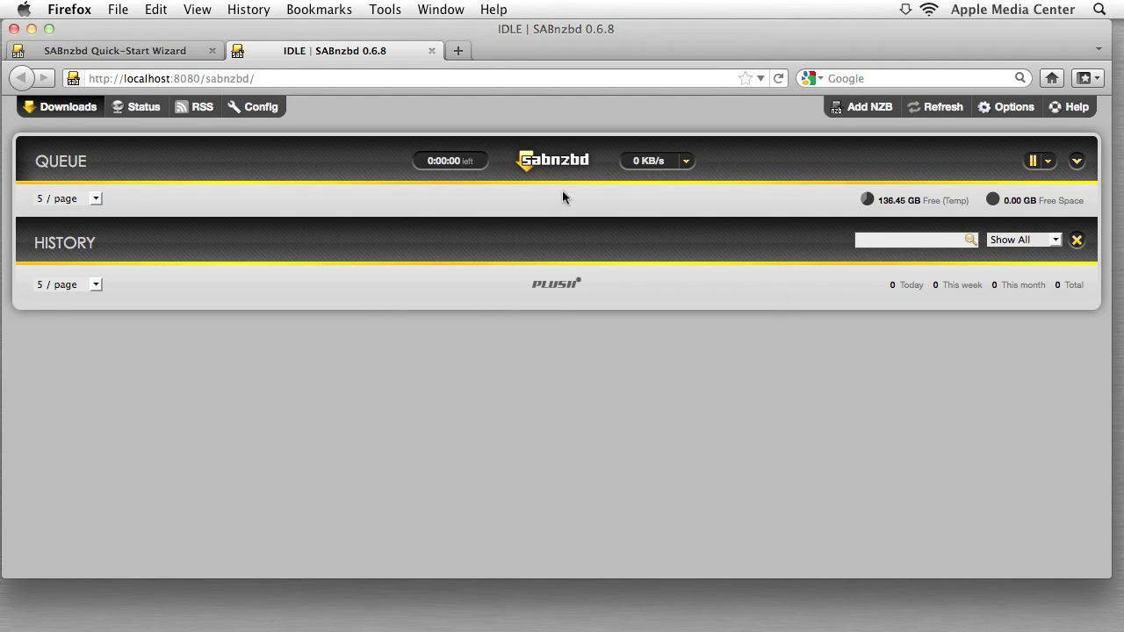
- Check the SABnzbd access addresses on the wizard's final page and close the wizard page
click(176, 51)
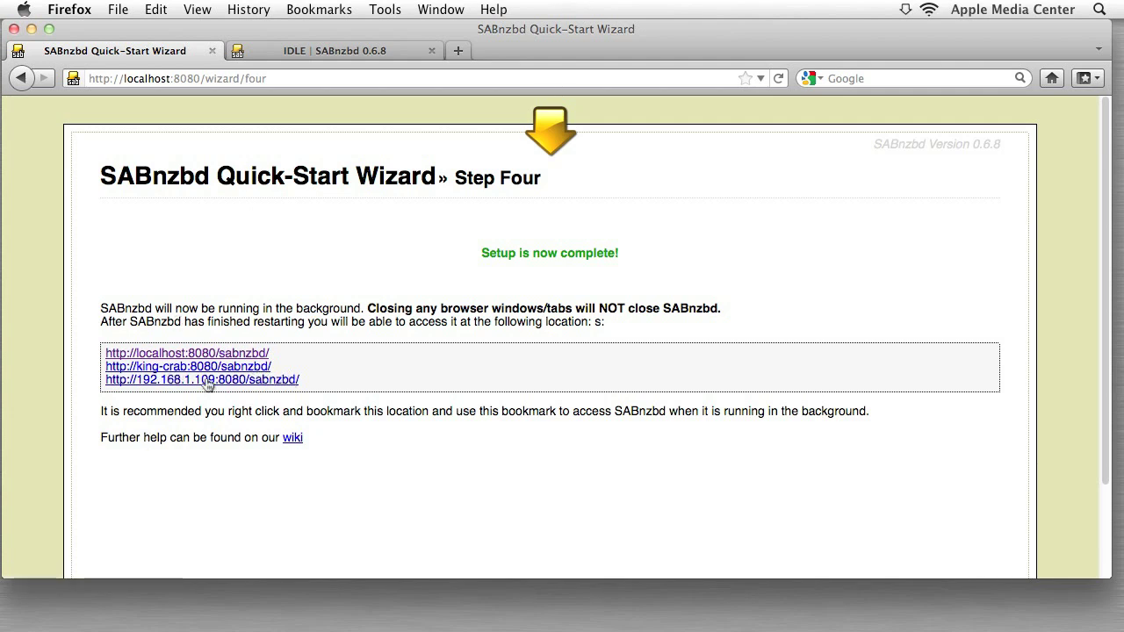
scroll(420, 321, down, 2)
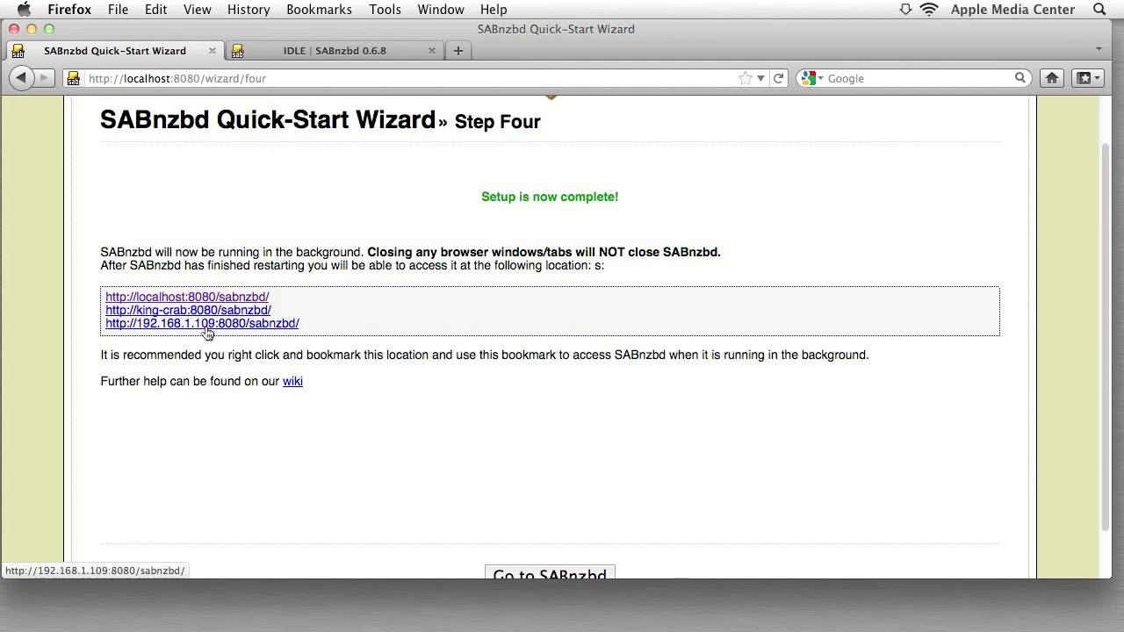
key(super+w)
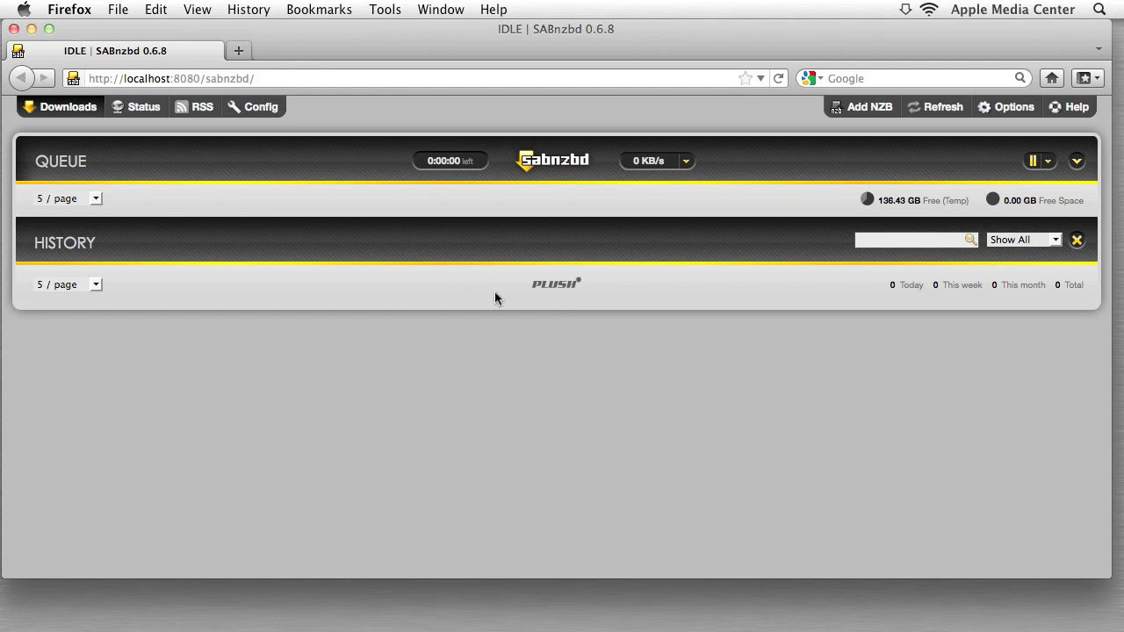
- Open the folder settings in the SABnzbd configuration and look through the user and system folders
click(251, 107)
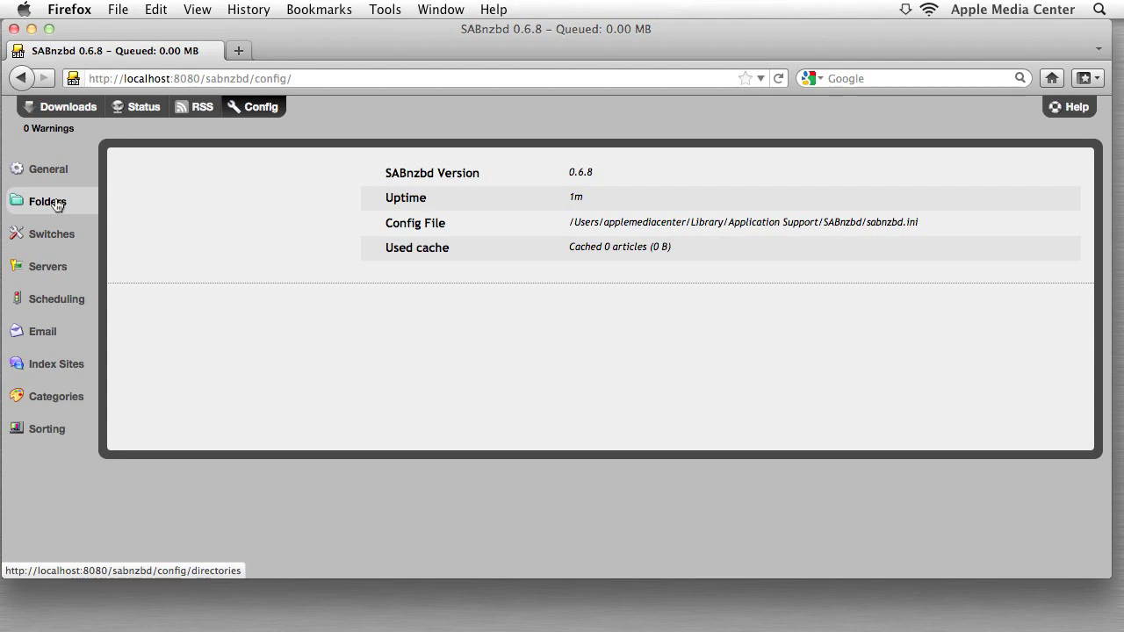
click(55, 204)
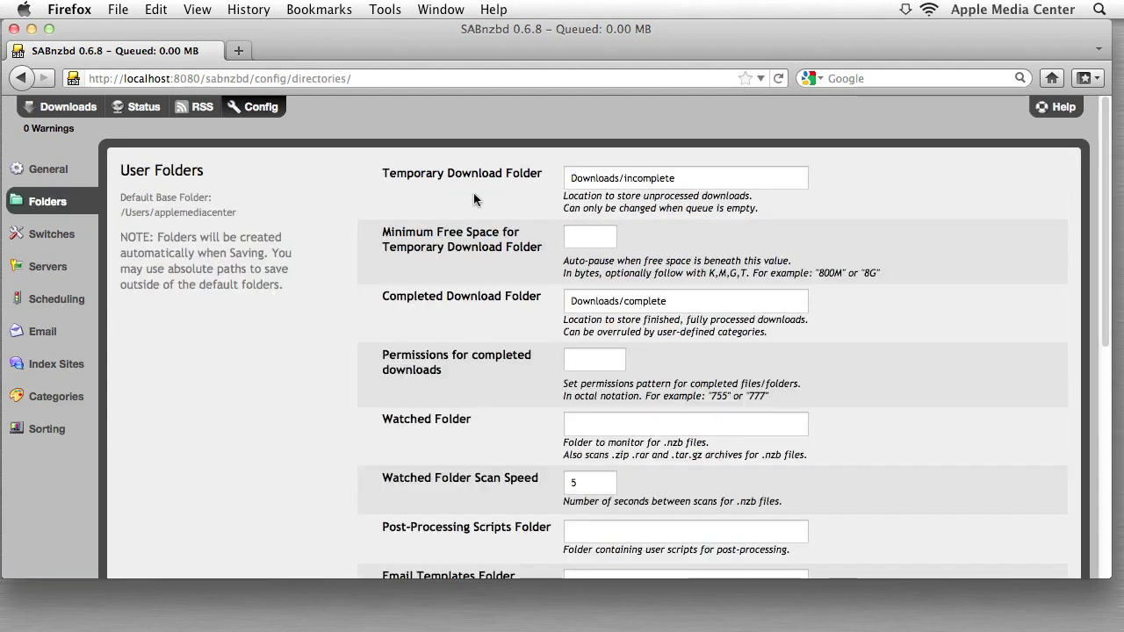
scroll(484, 263, down, 8)
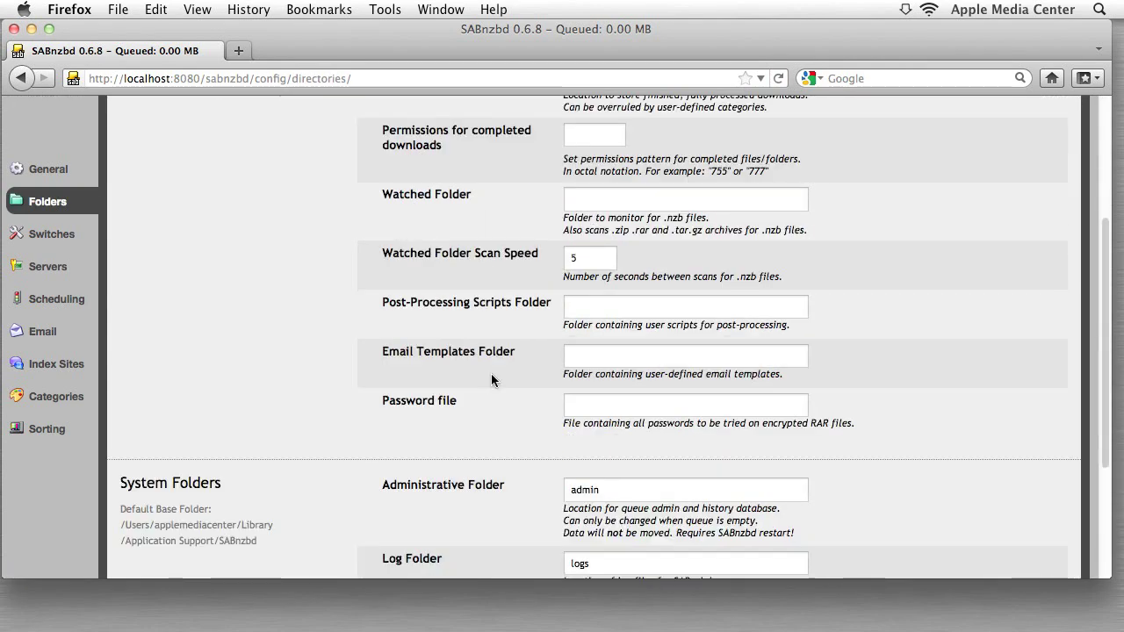
scroll(496, 452, up, 3)
scroll(499, 459, up, 5)
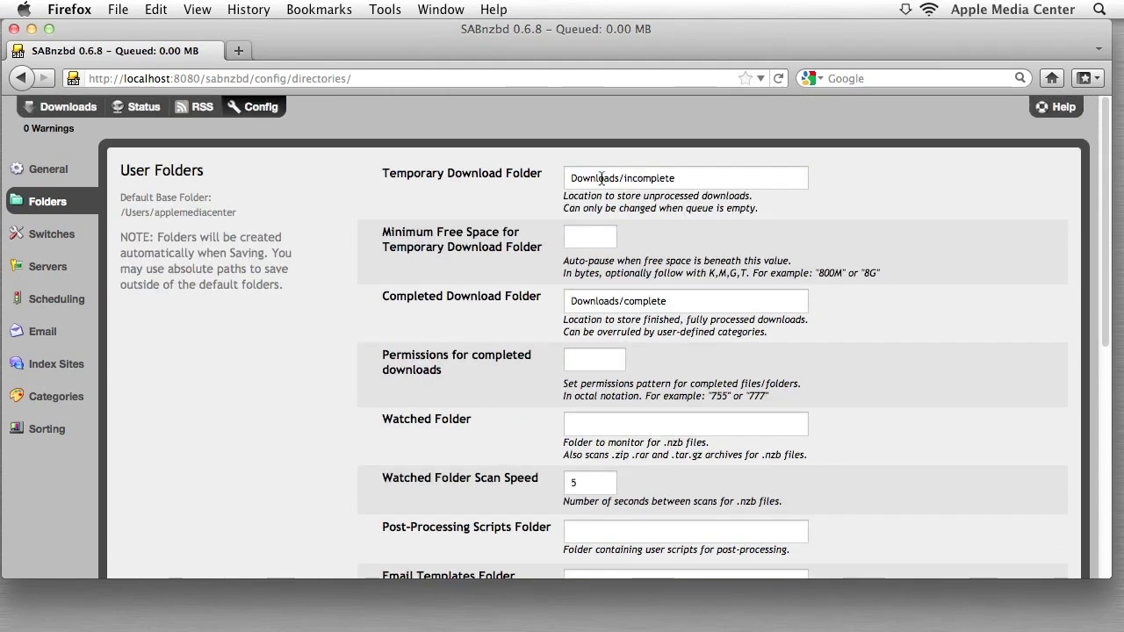
- Set the minimum free space for the temporary download folder to 1G, leaving the completed download folder unchanged
scroll(740, 279, down, 1)
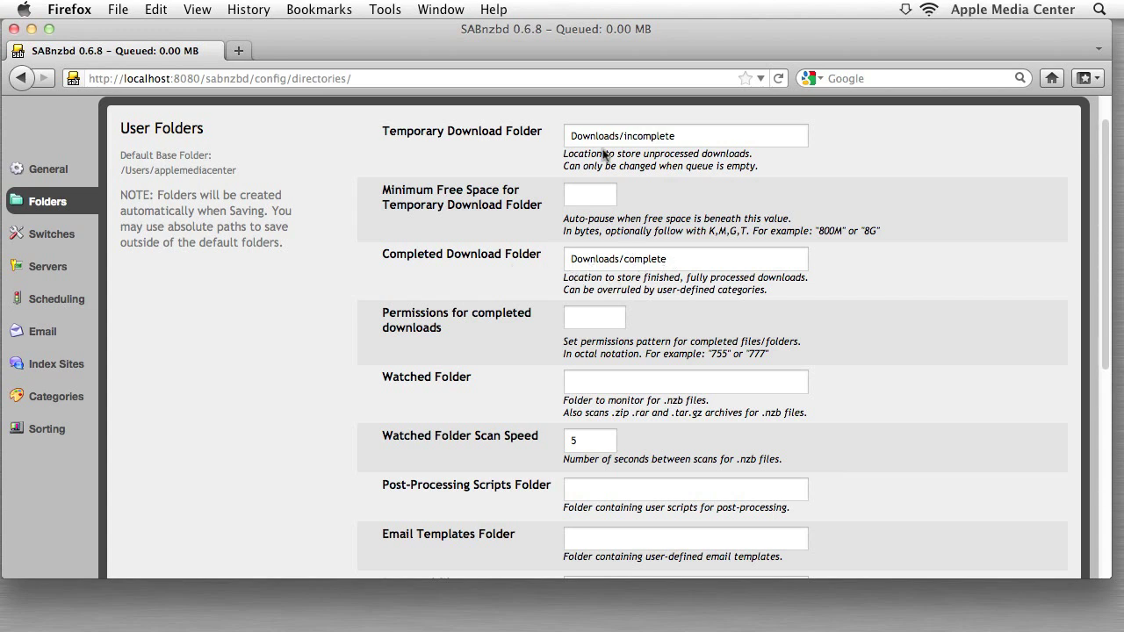
drag(717, 259, 561, 255)
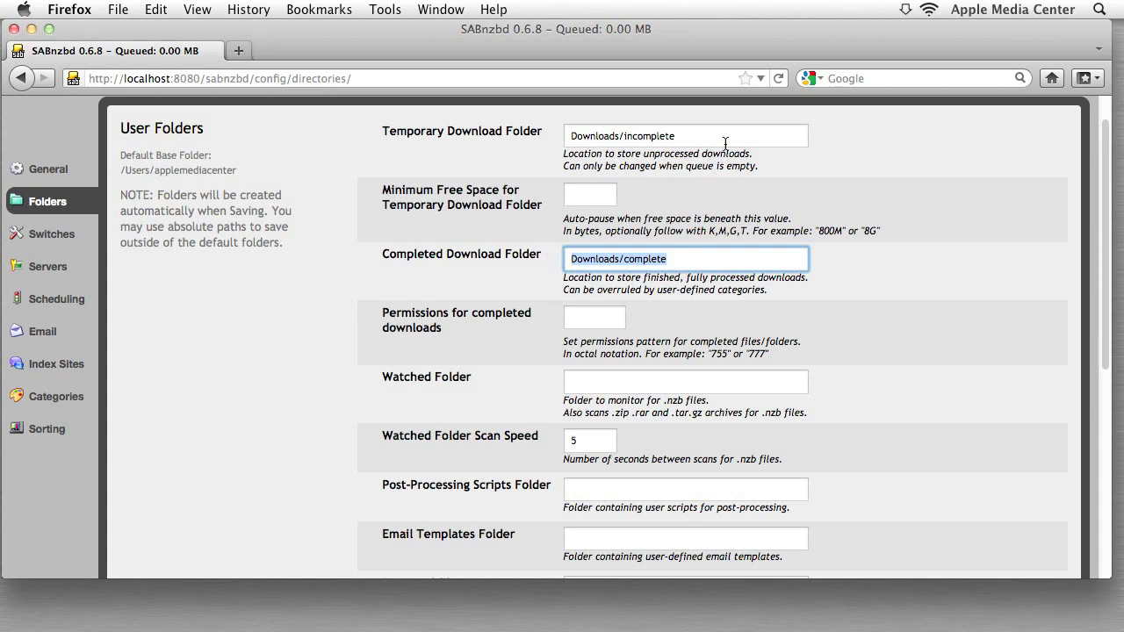
click(690, 260)
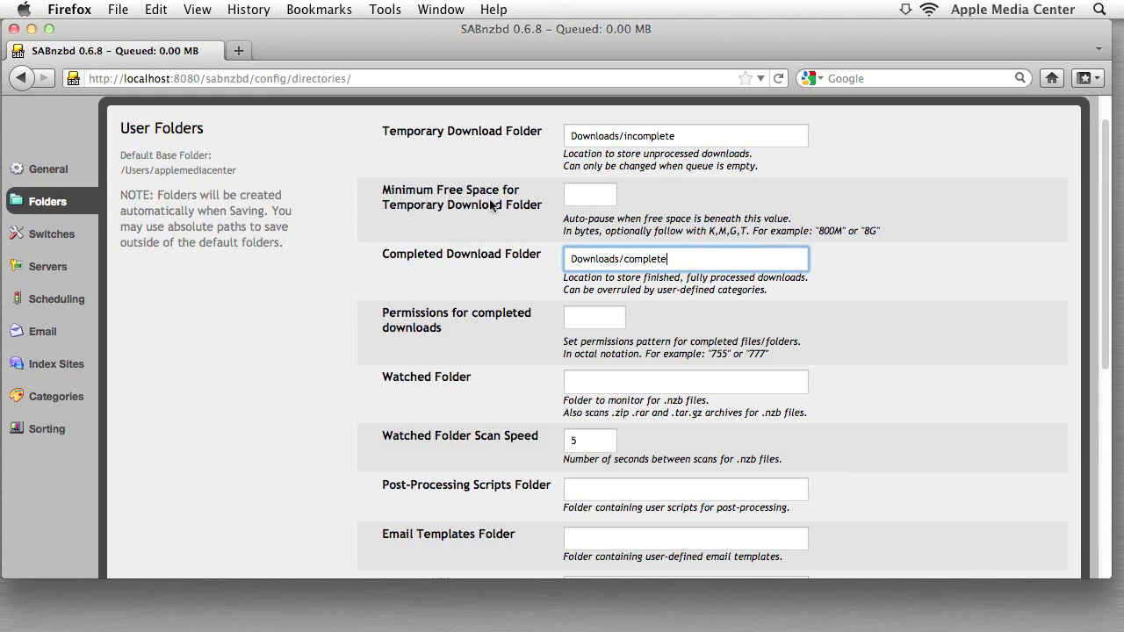
click(589, 196)
text(1G)
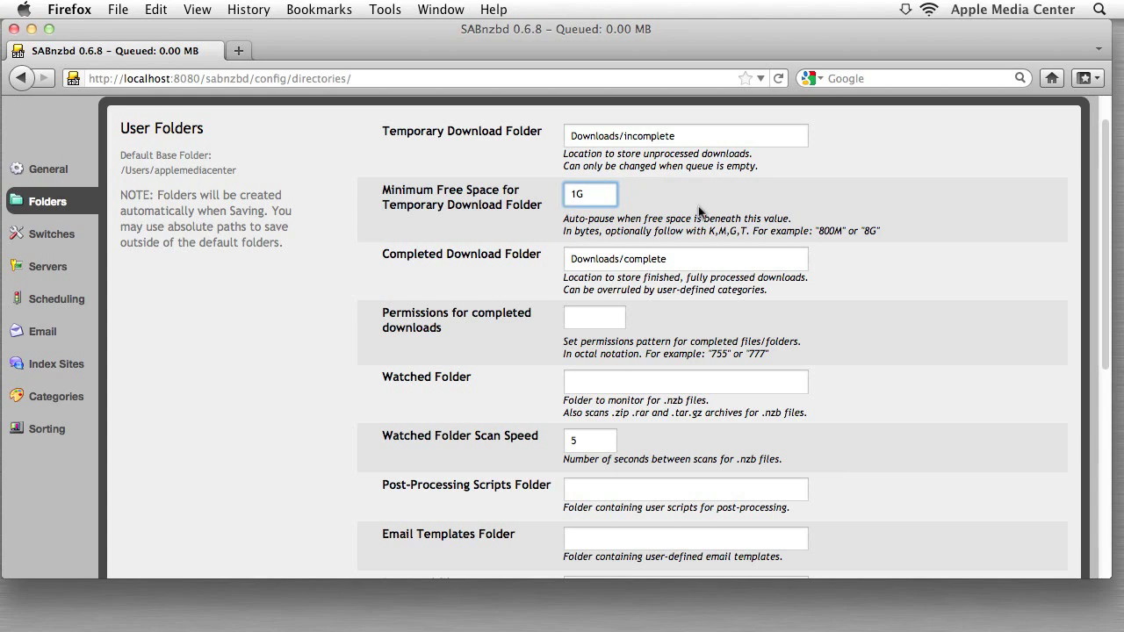
- Narrow the browser window to uncover the desktop, open the Monolith drive, and place its window beside the folder settings
scroll(573, 237, down, 2)
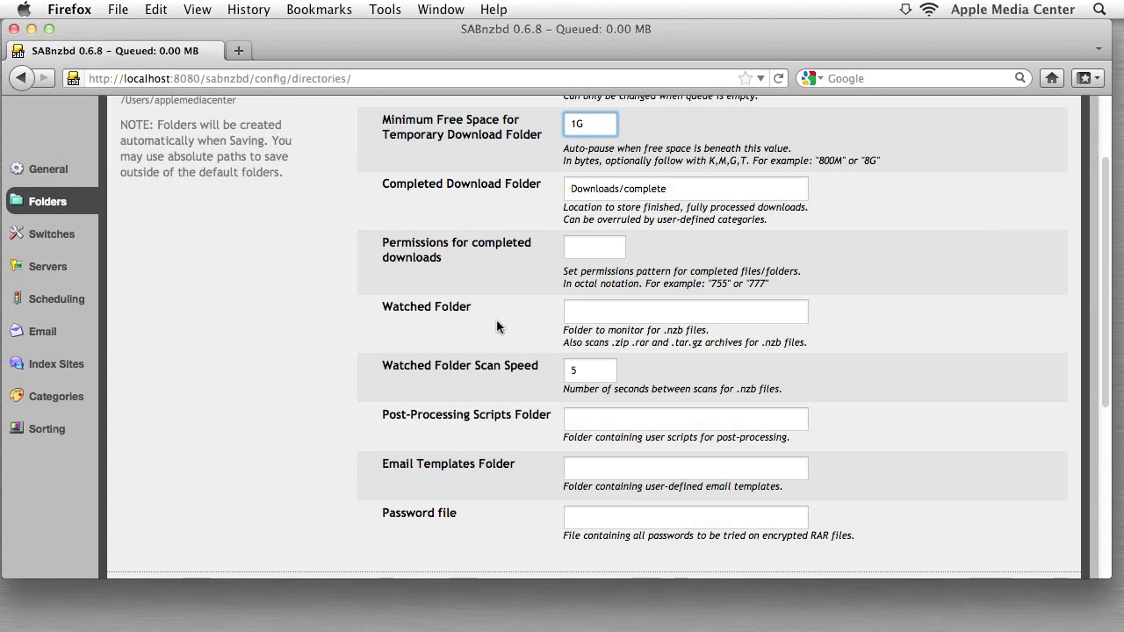
scroll(497, 327, down, 1)
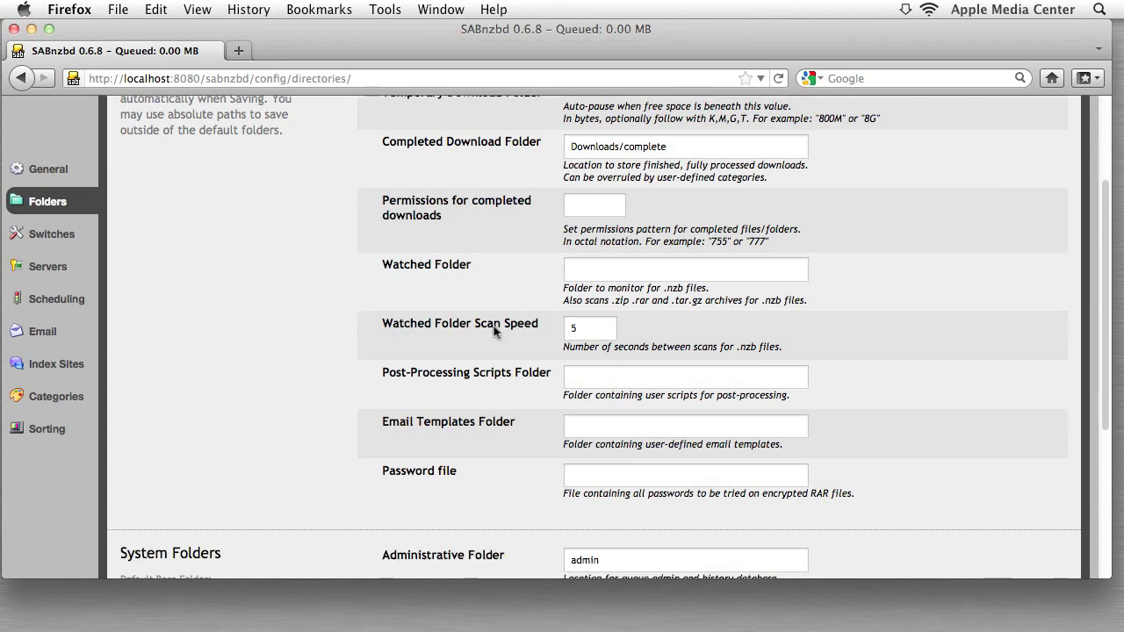
scroll(518, 324, down, 1)
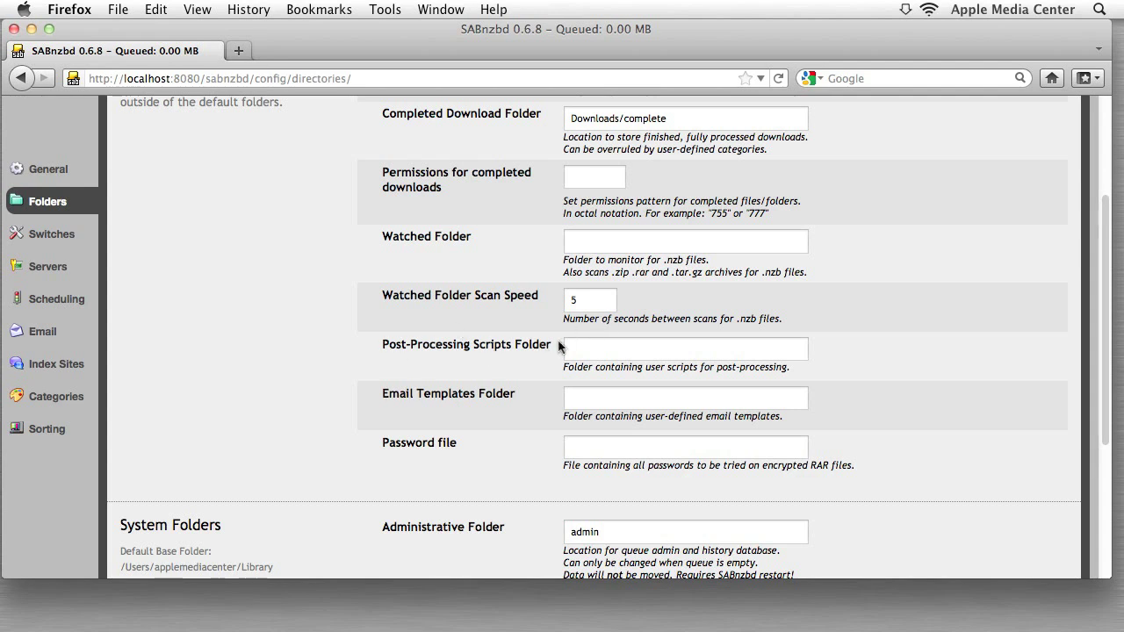
scroll(492, 349, down, 6)
scroll(703, 403, up, 10)
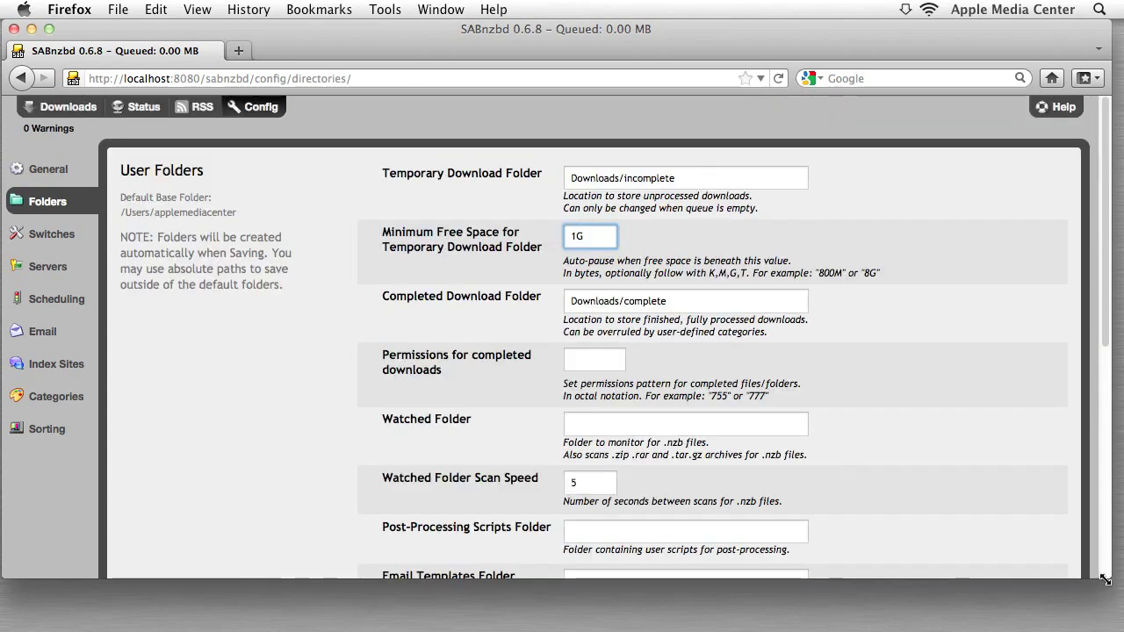
drag(1107, 576, 820, 580)
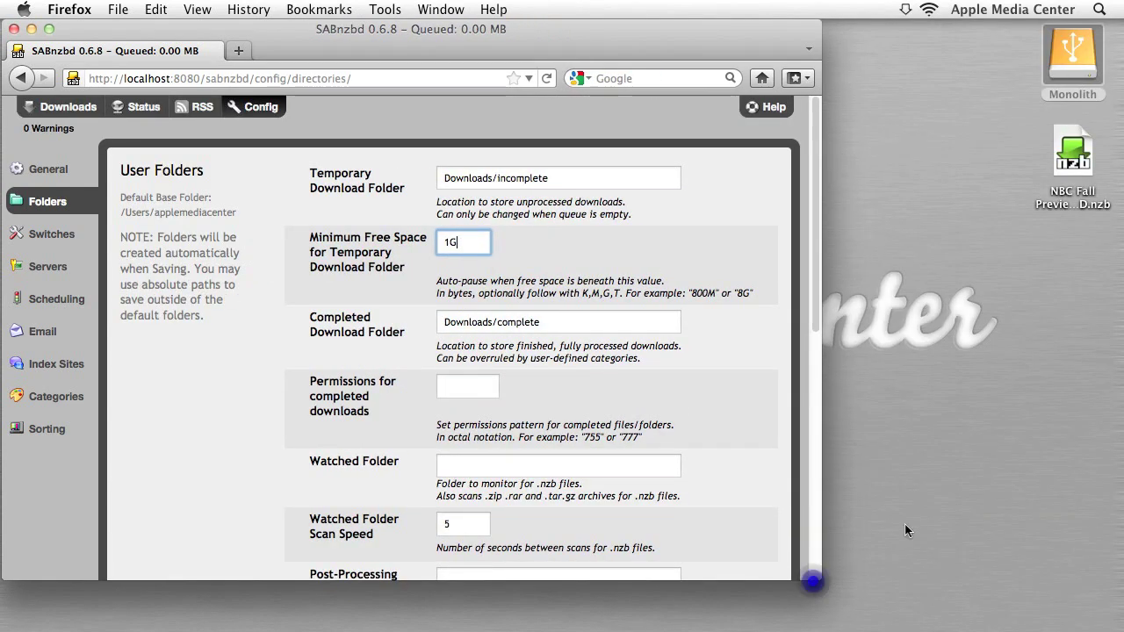
click(1070, 60)
double_click(1069, 60)
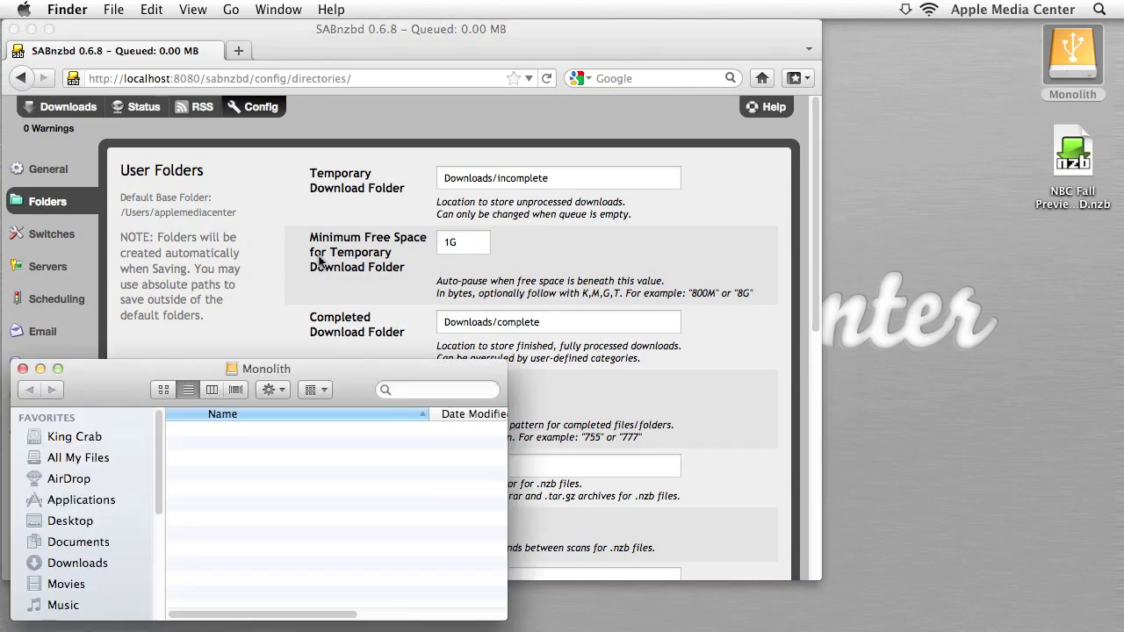
drag(119, 399, 733, 400)
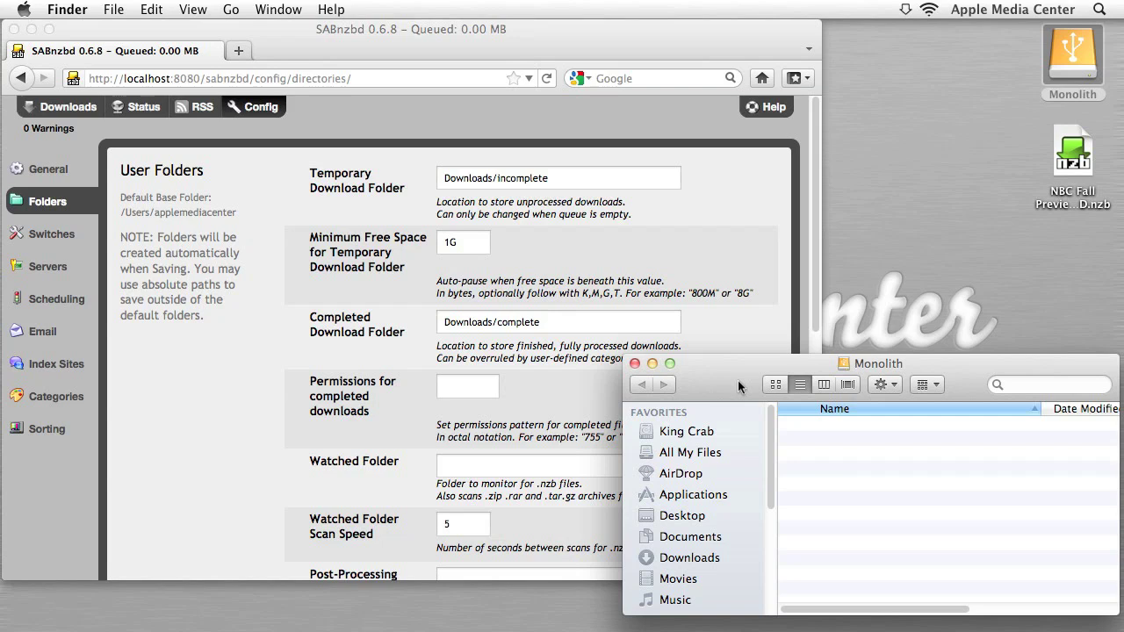
mouse_move(738, 381)
mouse_down()
mouse_move(719, 363)
mouse_move(726, 370)
mouse_up()
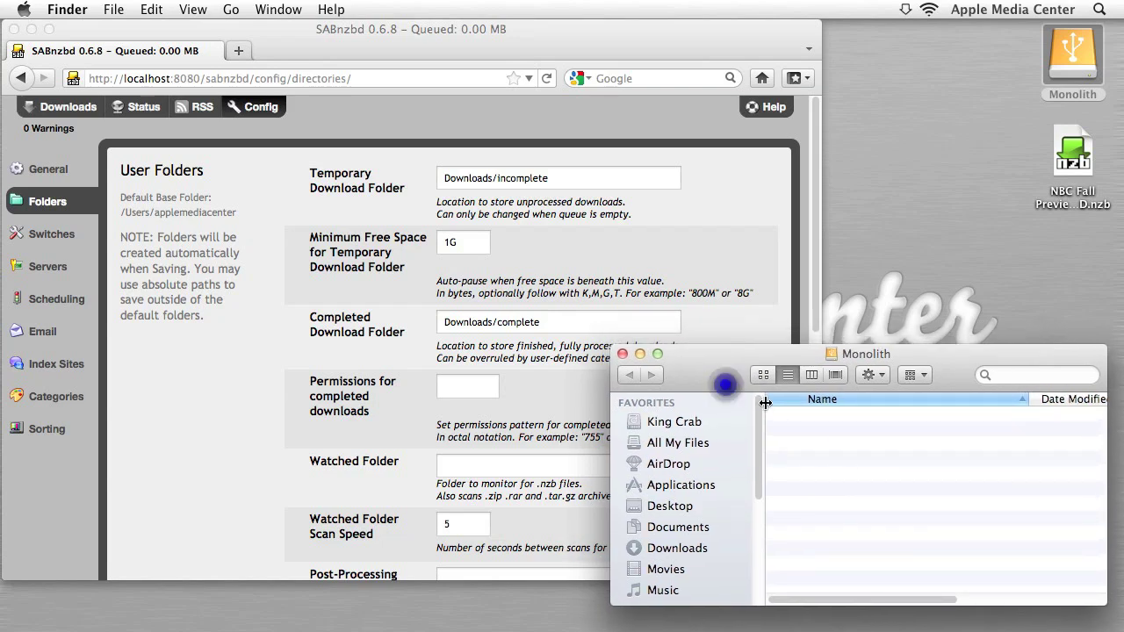
- Create a new folder named Usenet on the Monolith drive
click(842, 444)
key(super+shift+n)
key(Return)
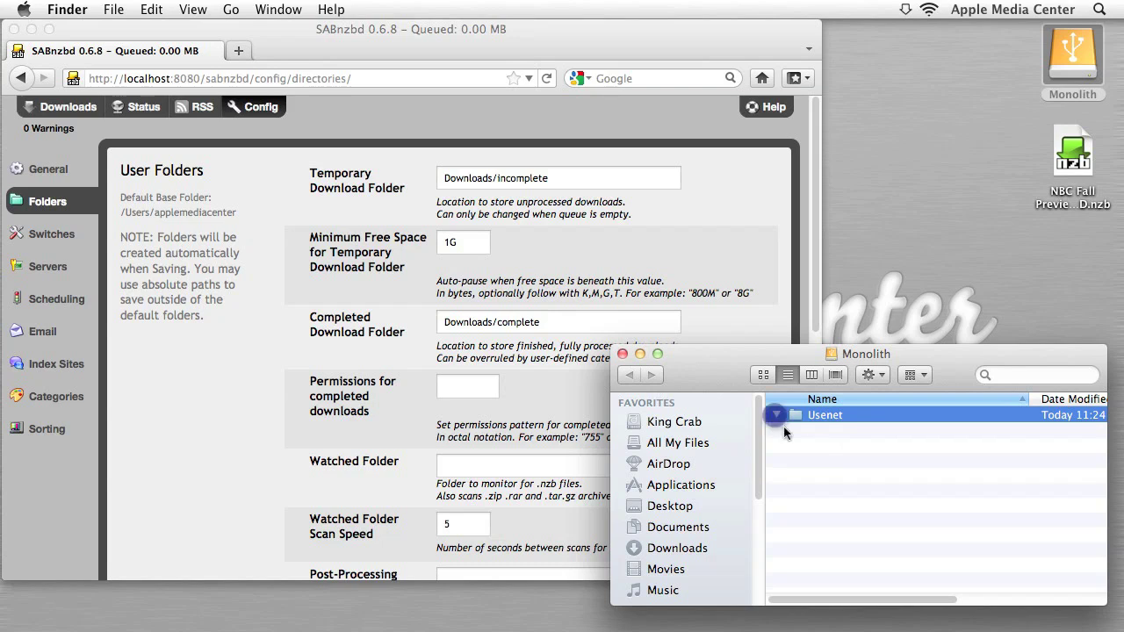
- Create two folders named Incomplete and Complete inside the Usenet folder, and return to the Monolith drive's listing
double_click(821, 418)
key(super+shift+n)
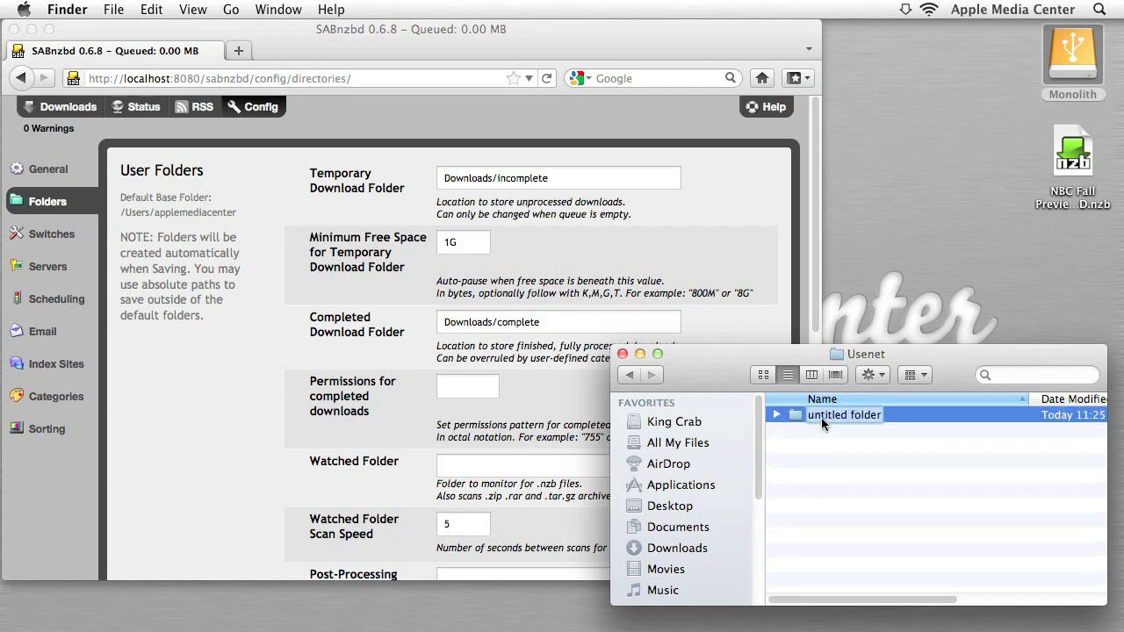
text(Incomplete)
key(Return)
key(super+shift+n)
text(Complete)
key(Escape)
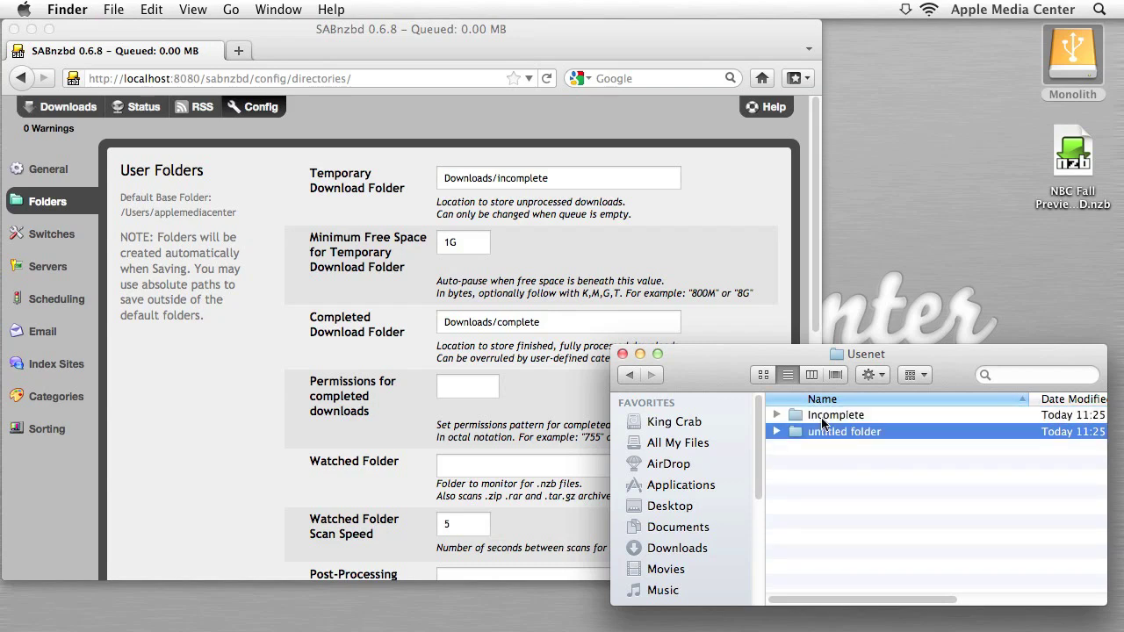
click(629, 375)
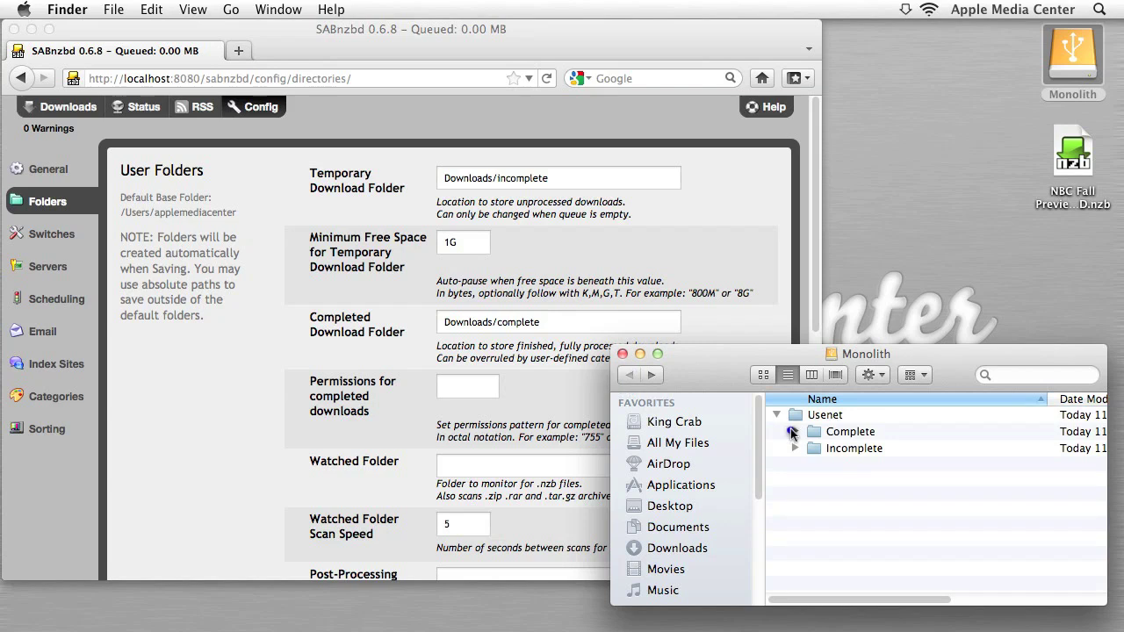
click(791, 431)
click(794, 448)
- Find and open Terminal, and place its window so that the Temporary Download Folder setting and the Monolith window stay uncovered
click(568, 199)
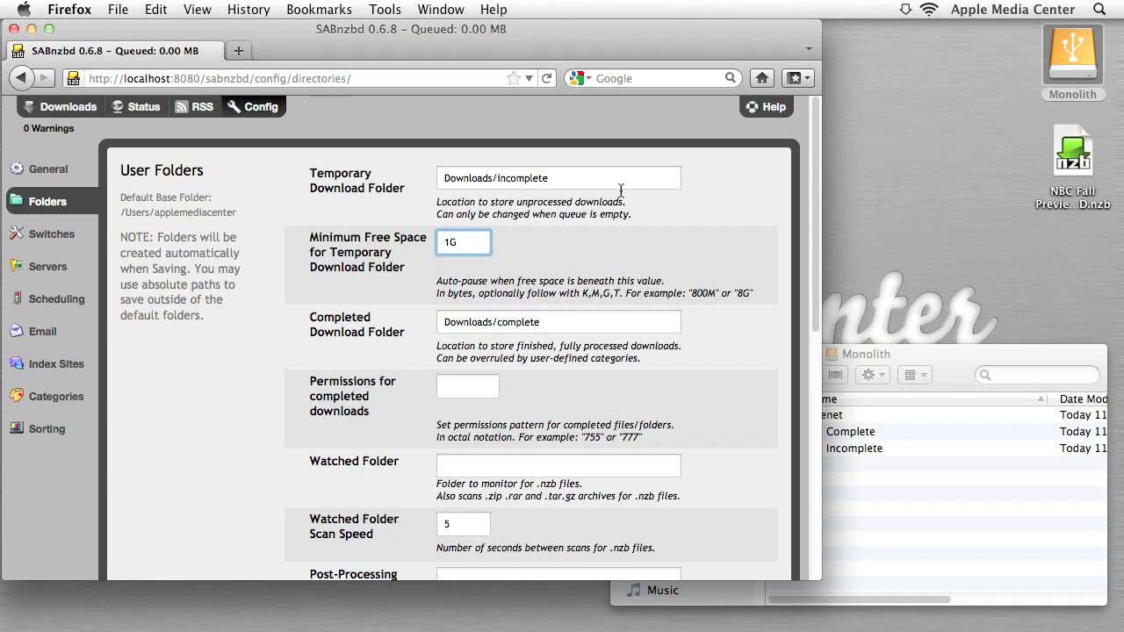
click(1117, 4)
text(te)
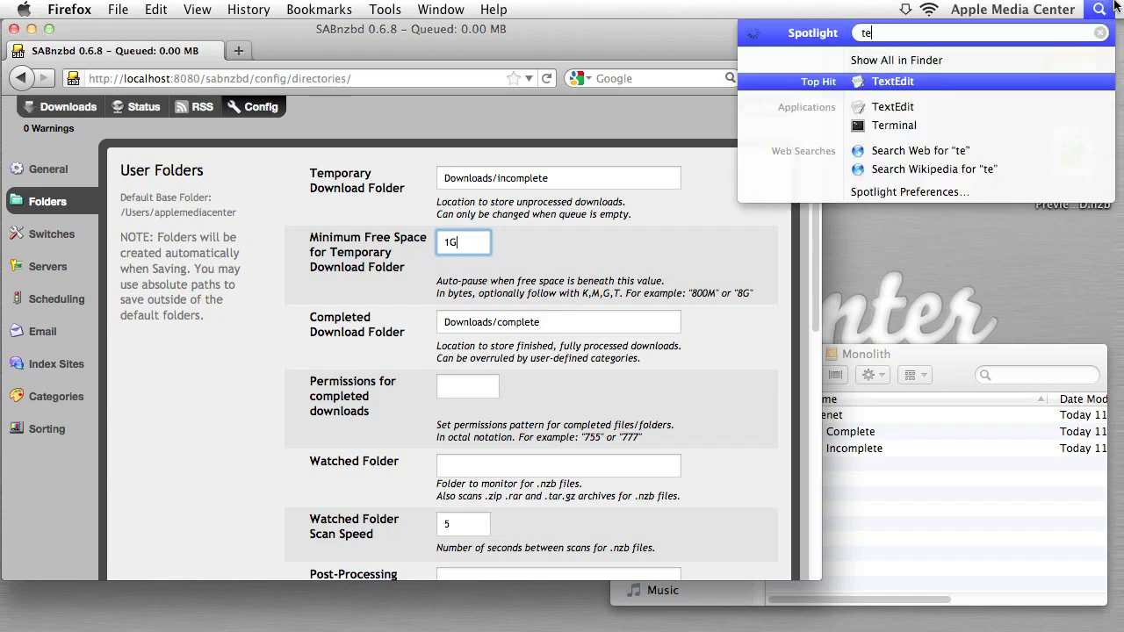
text(rminal)
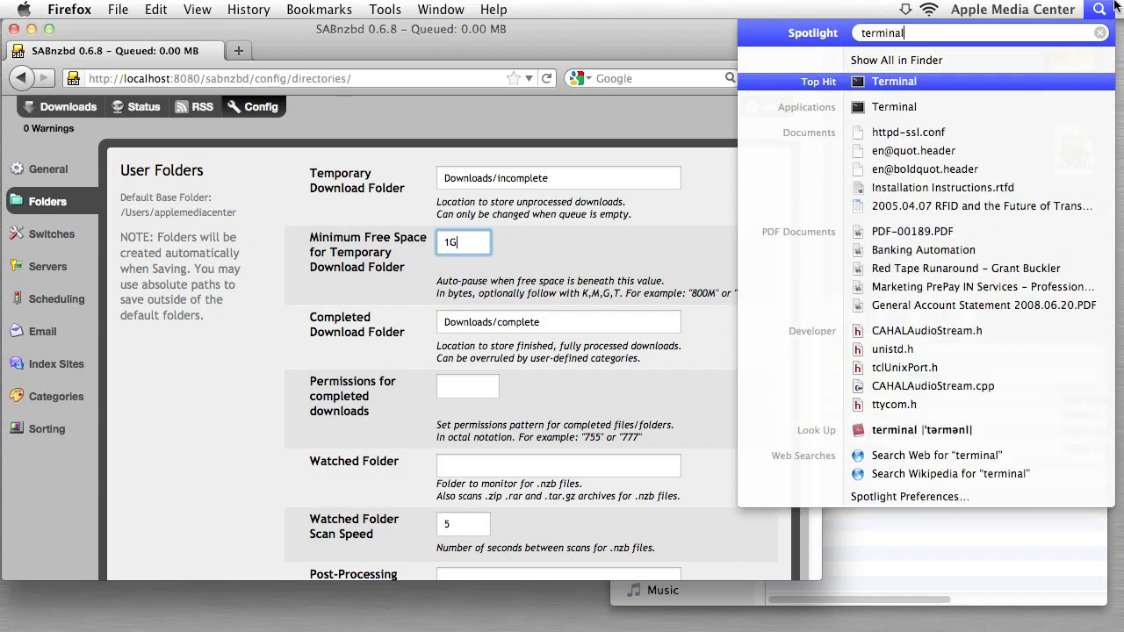
key(Return)
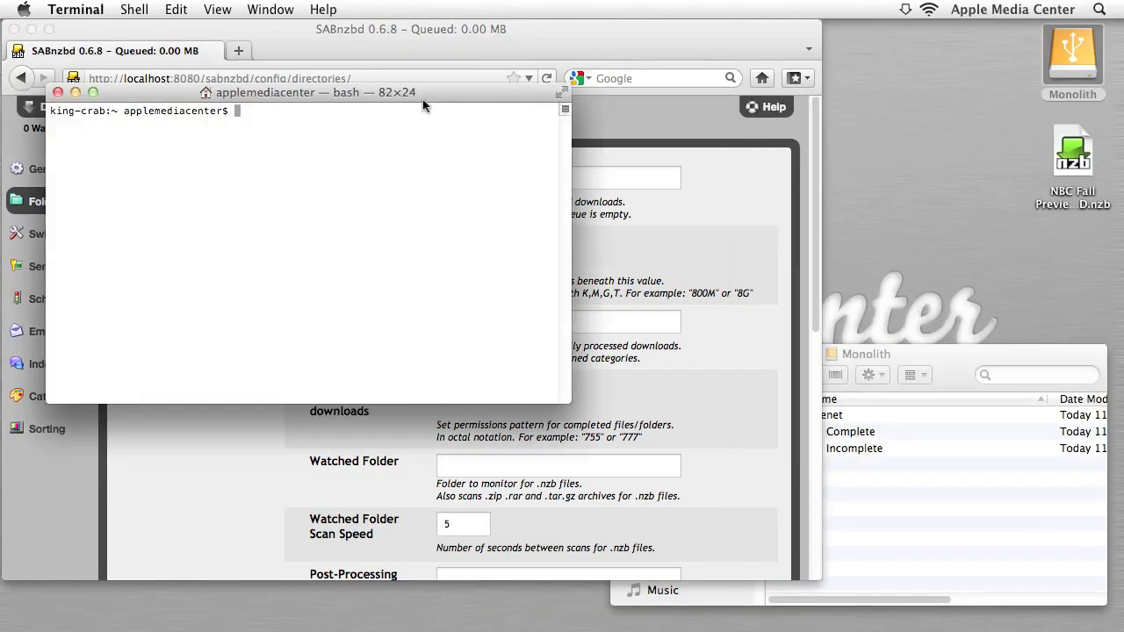
drag(422, 100, 375, 63)
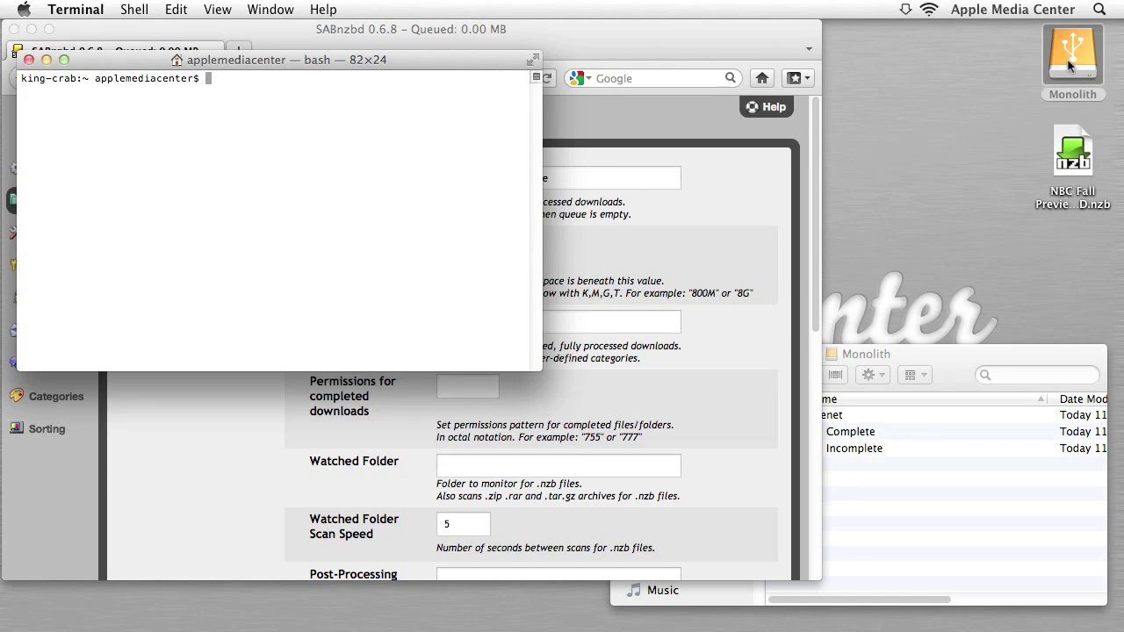
drag(387, 57, 403, 209)
- Insert the path of the Incomplete folder from the Monolith drive into Terminal and copy it
click(883, 489)
click(843, 449)
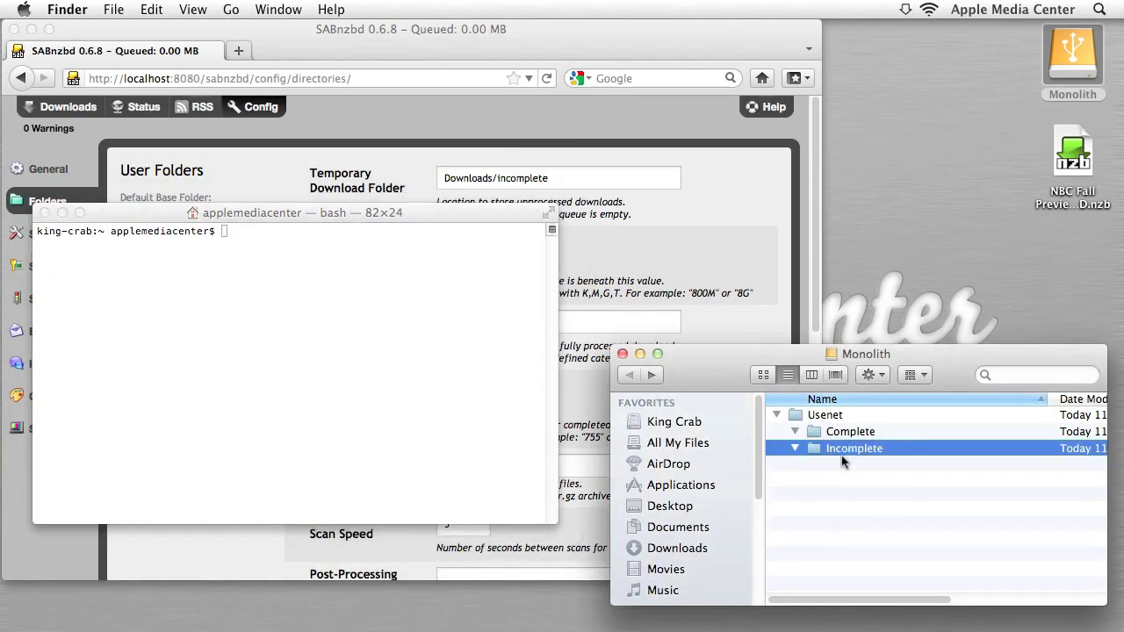
click(427, 364)
drag(859, 457, 352, 318)
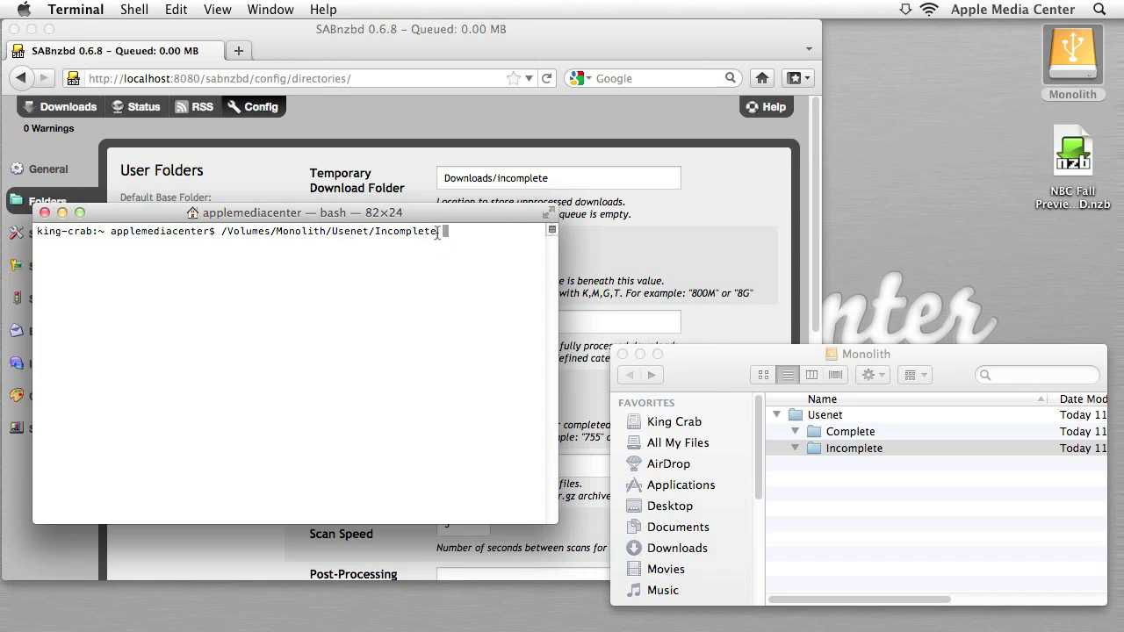
drag(440, 235, 223, 234)
key(super+c)
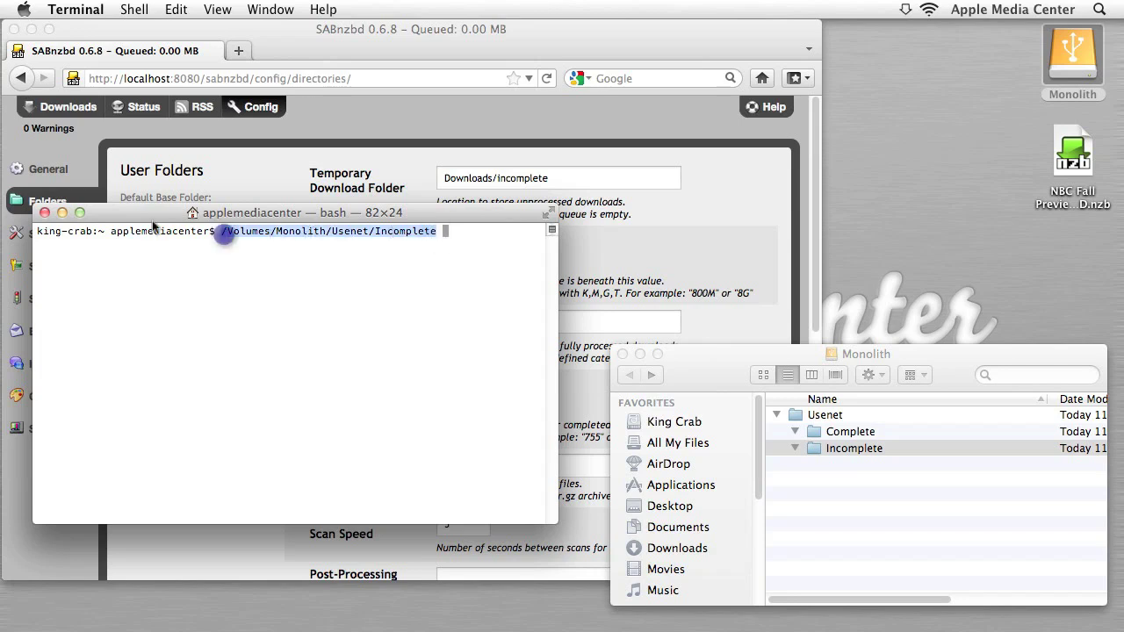
- Close the Terminal window and set the Temporary Download Folder to /Volumes/Monolith/Usenet/Incomplete
click(45, 213)
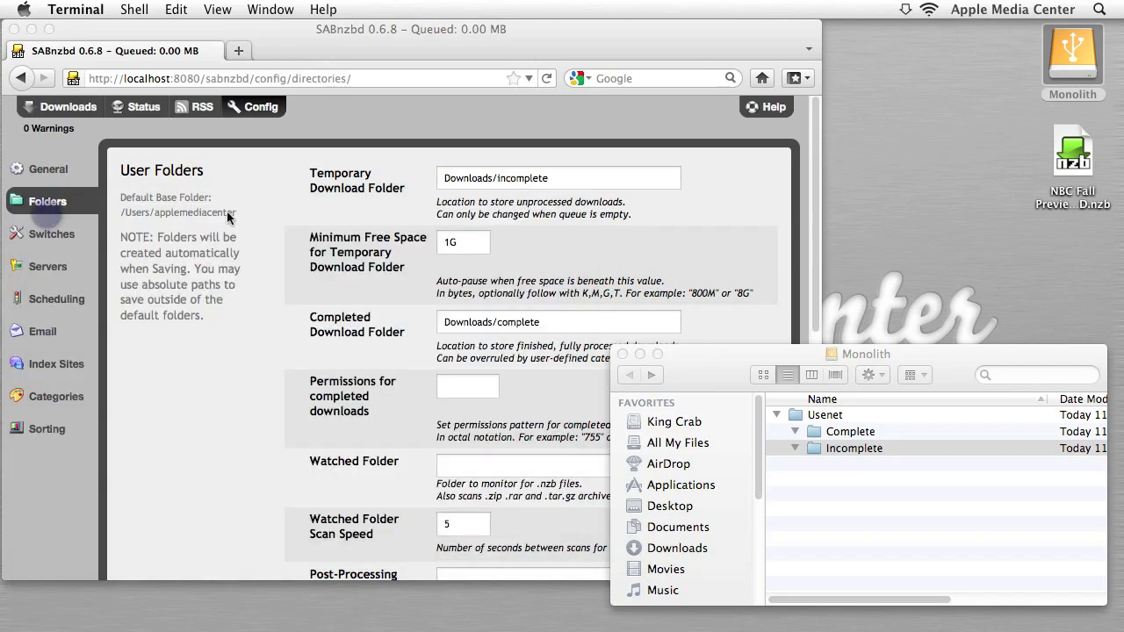
click(570, 186)
click(398, 176)
key(super+v)
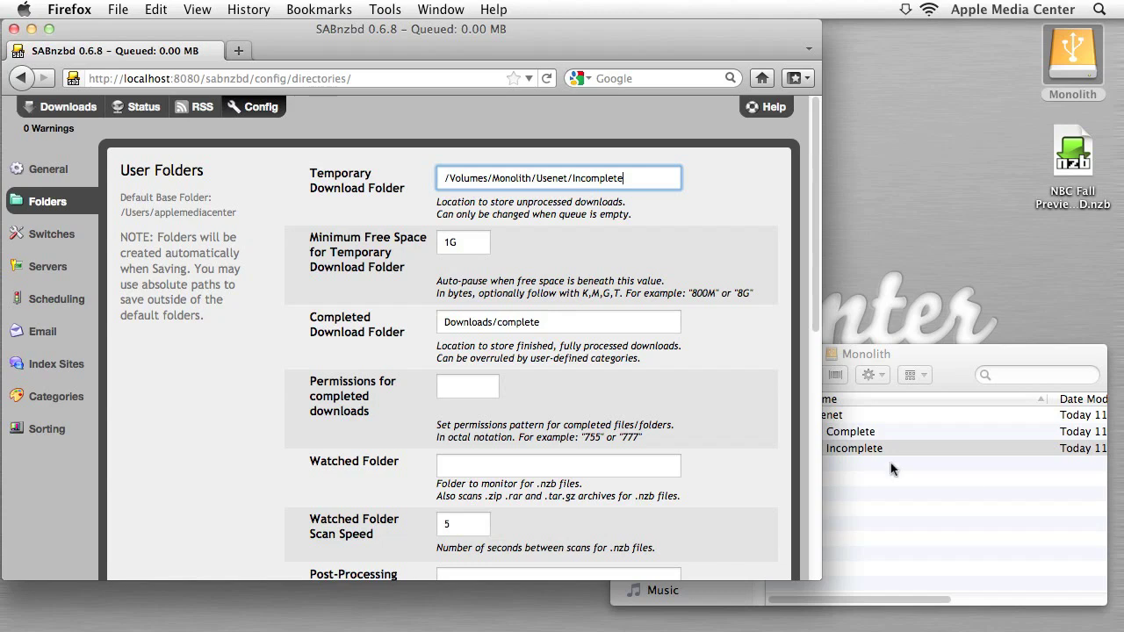
- Set the Completed Download Folder to /Volumes/Monolith/Usenet/Complete by reusing the temporary folder's path and replacing its last folder name
drag(658, 181, 402, 184)
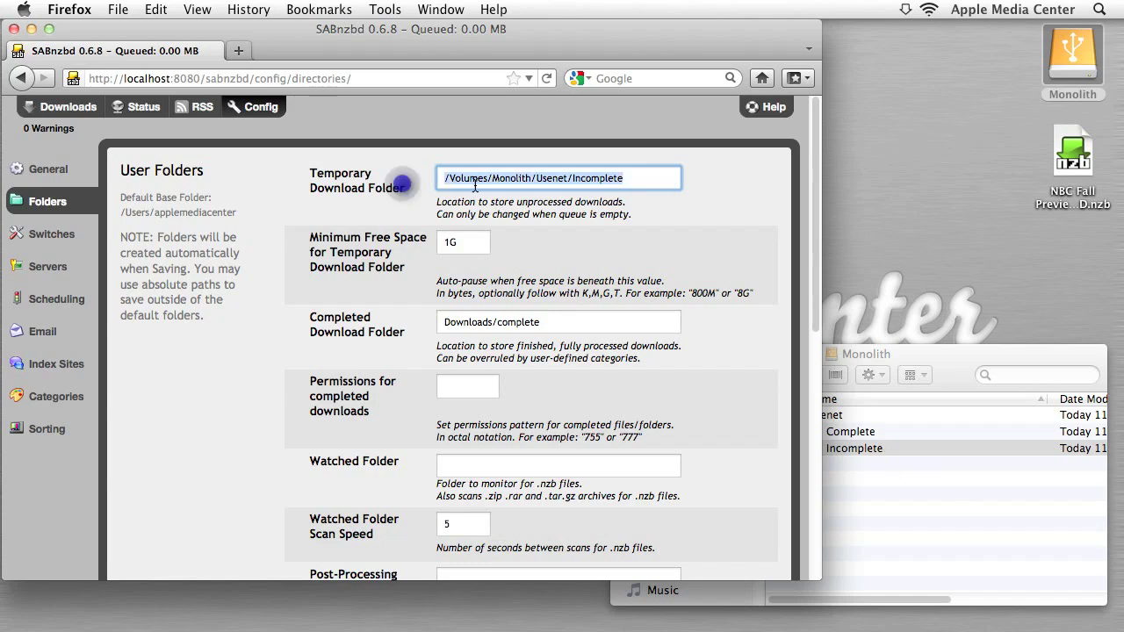
key(super+c)
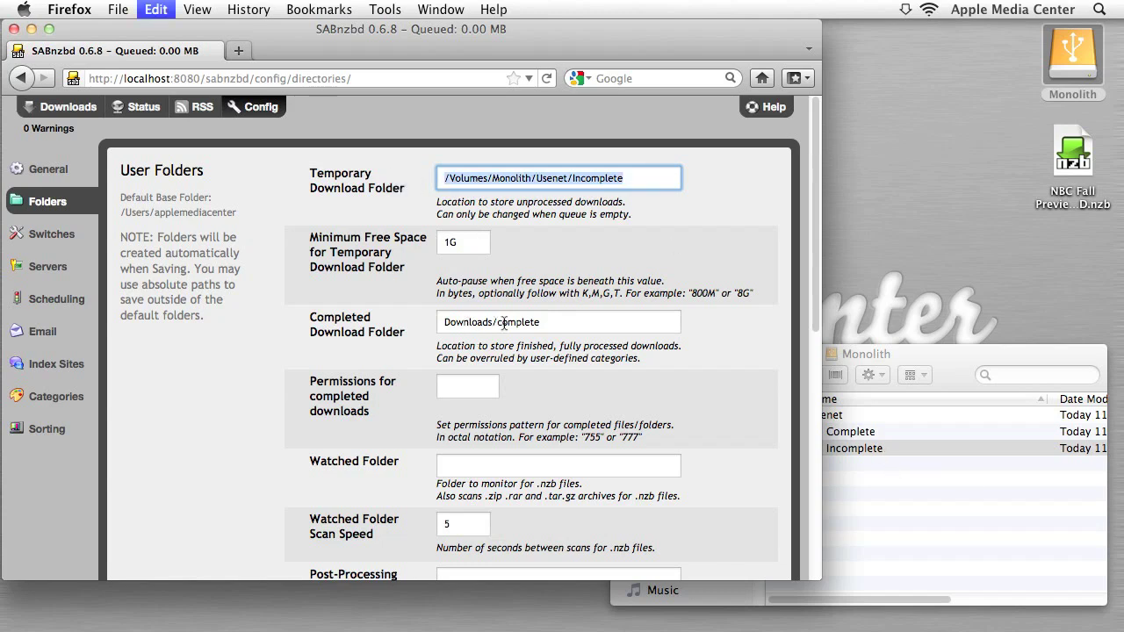
triple_click(504, 323)
key(super+v)
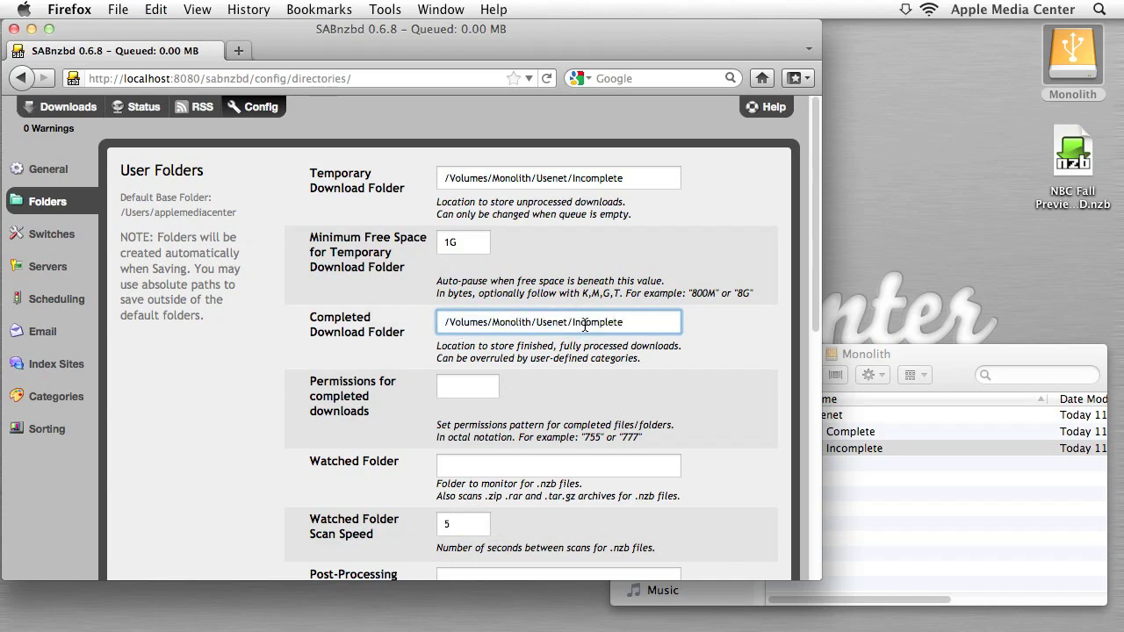
double_click(585, 325)
text(Complete)
- Switch to Finder, show the home folder's contents, and select the Downloads folder for use as the watched folder
scroll(519, 394, down, 1)
scroll(443, 363, down, 1)
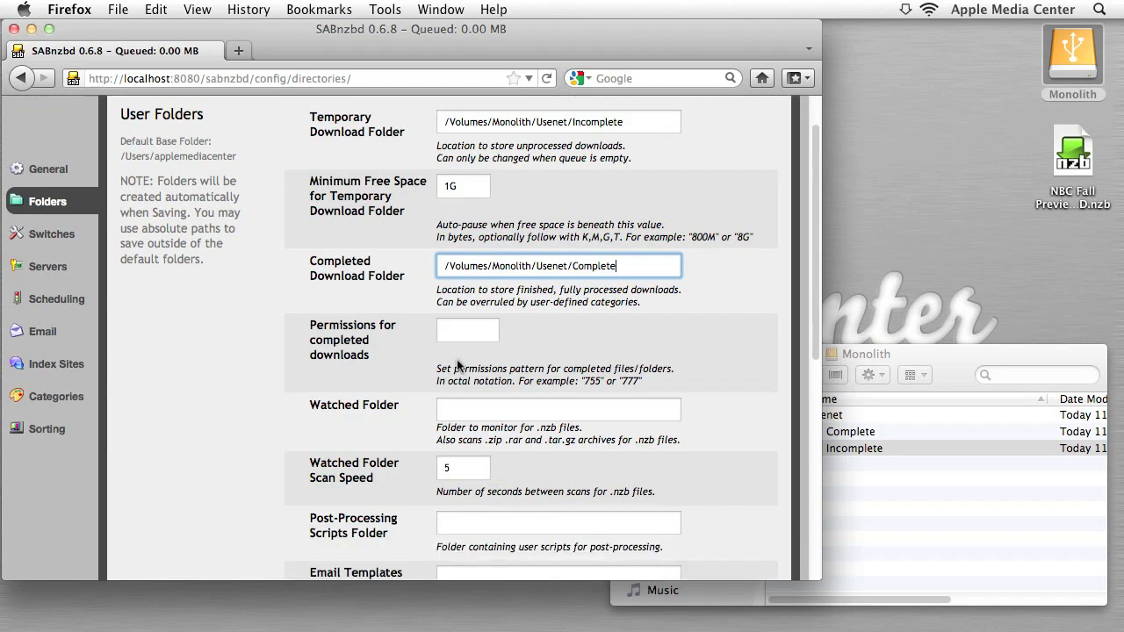
scroll(486, 334, down, 3)
click(510, 328)
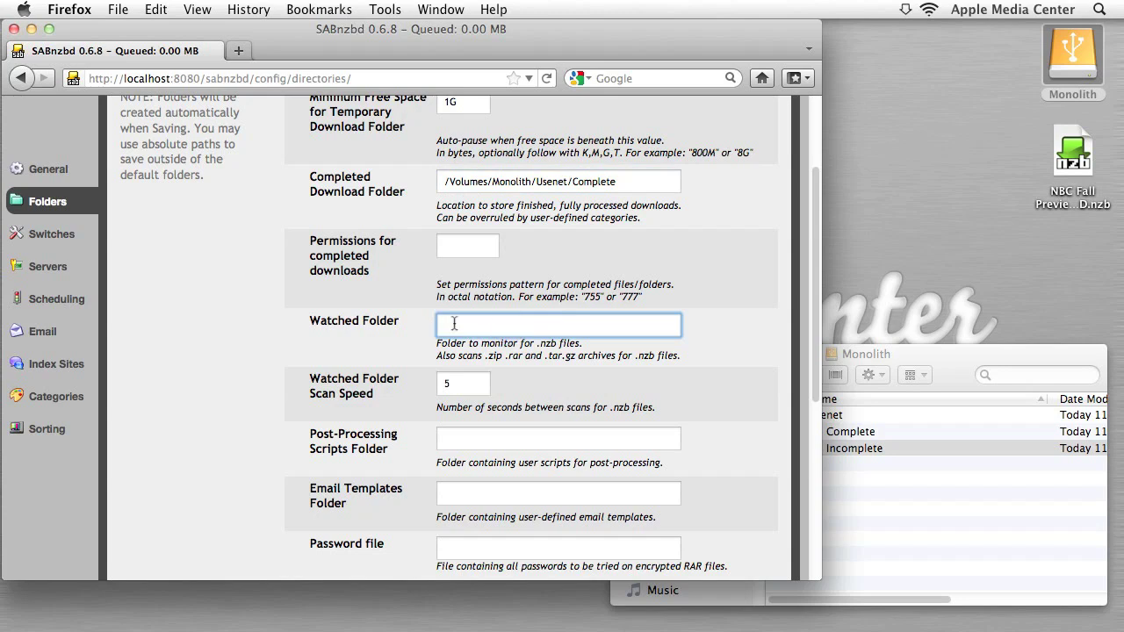
scroll(485, 336, down, 1)
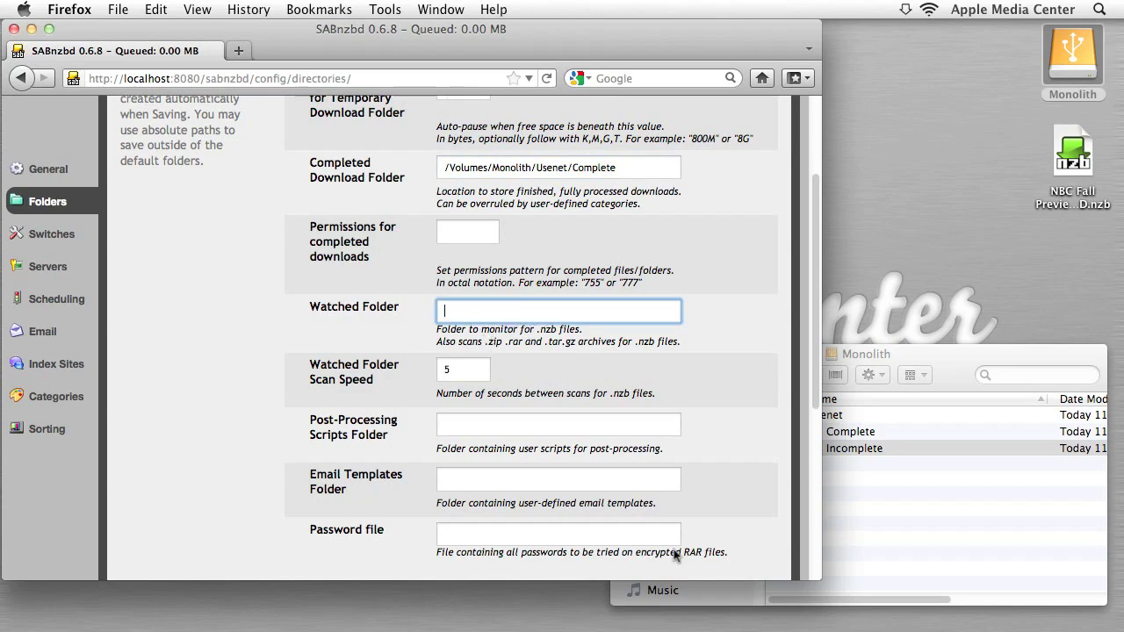
click(691, 618)
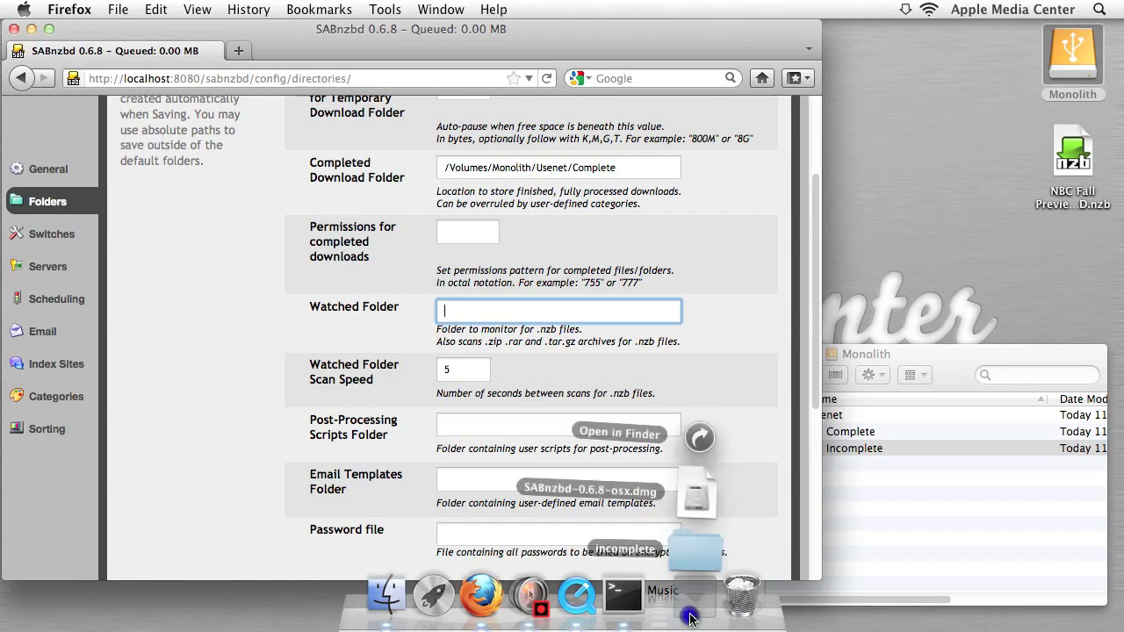
click(691, 619)
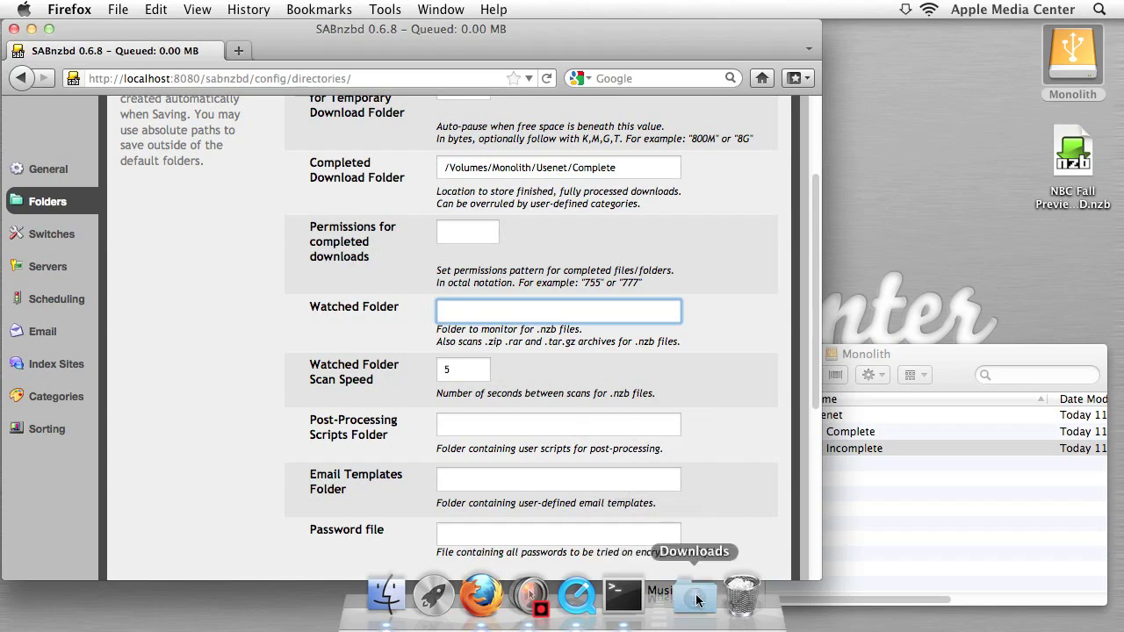
double_click(1075, 55)
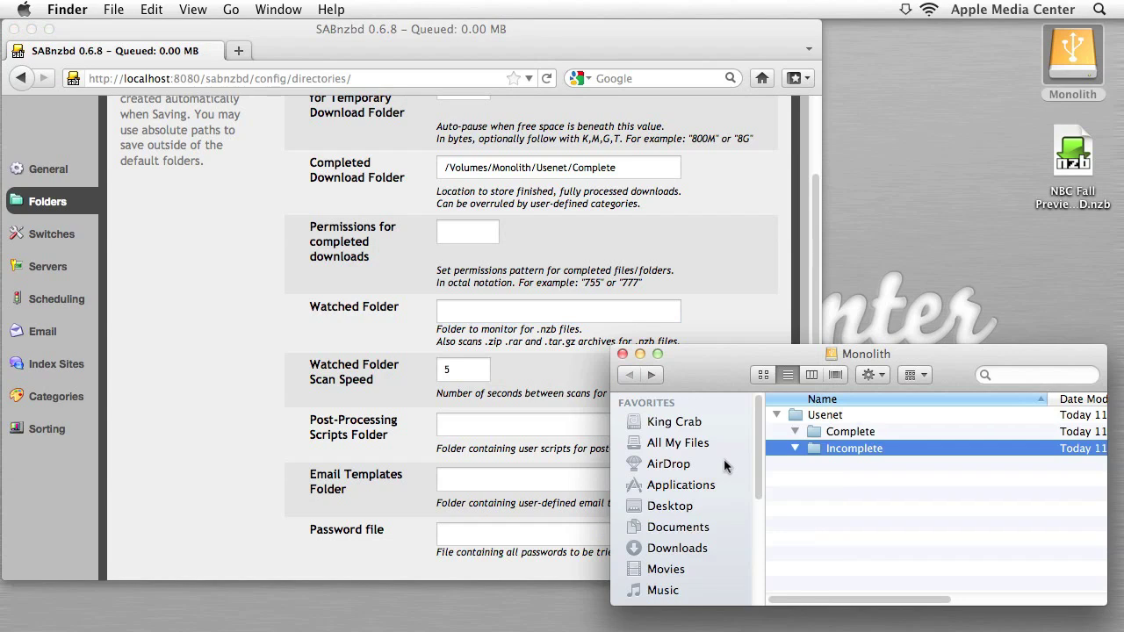
scroll(672, 527, down, 4)
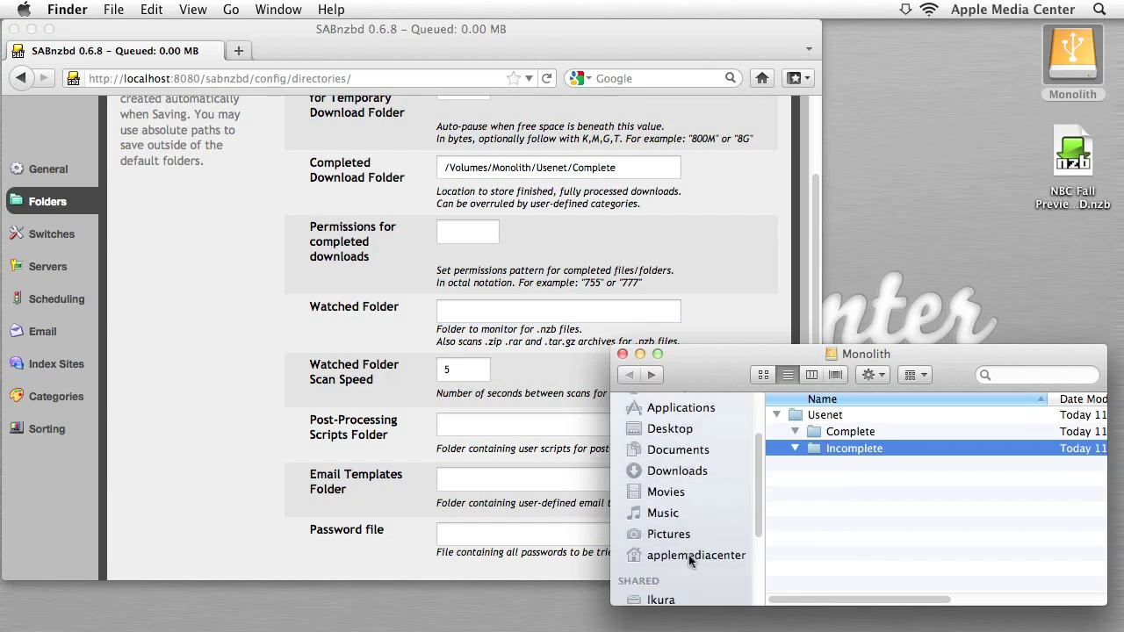
click(688, 555)
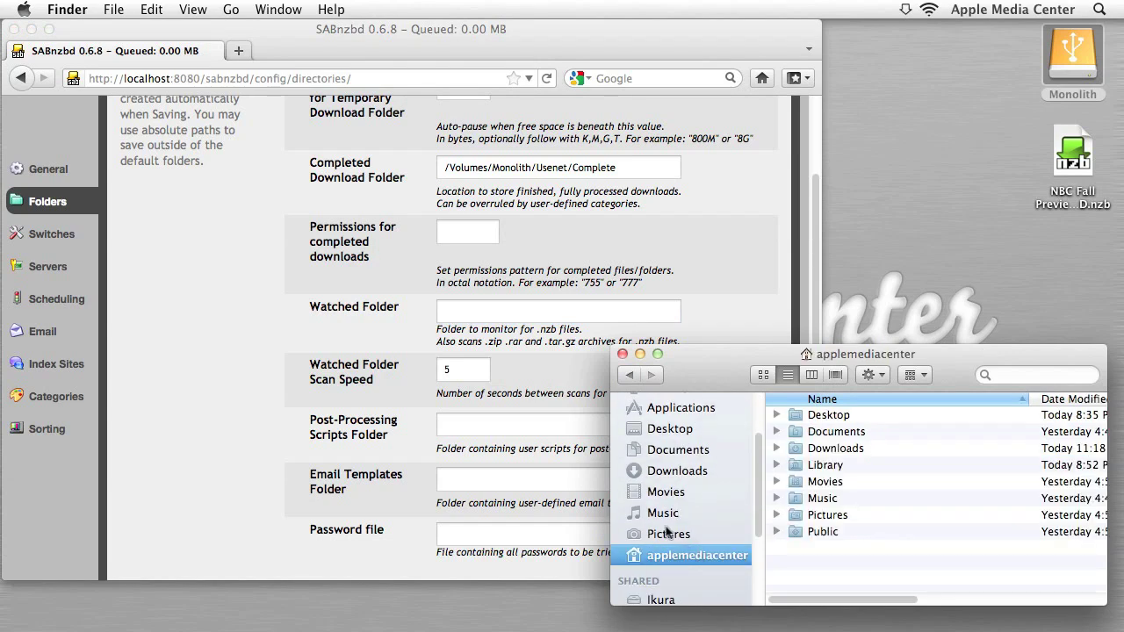
click(836, 454)
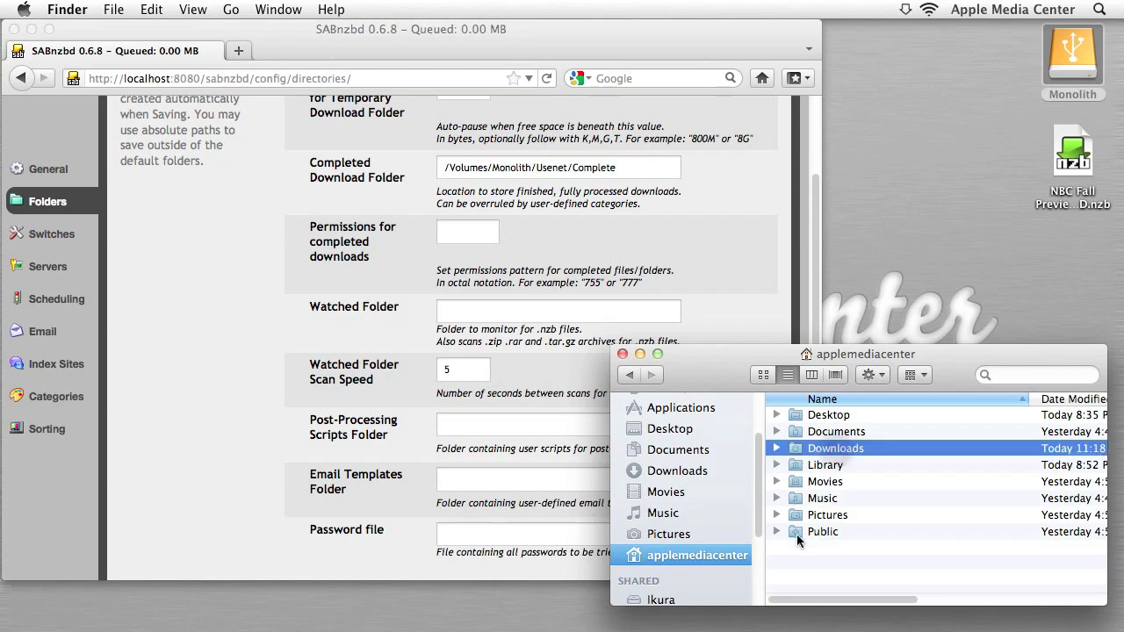
- Reopen Terminal, insert the path of the home folder's Downloads folder, and copy it
click(1114, 8)
key(Return)
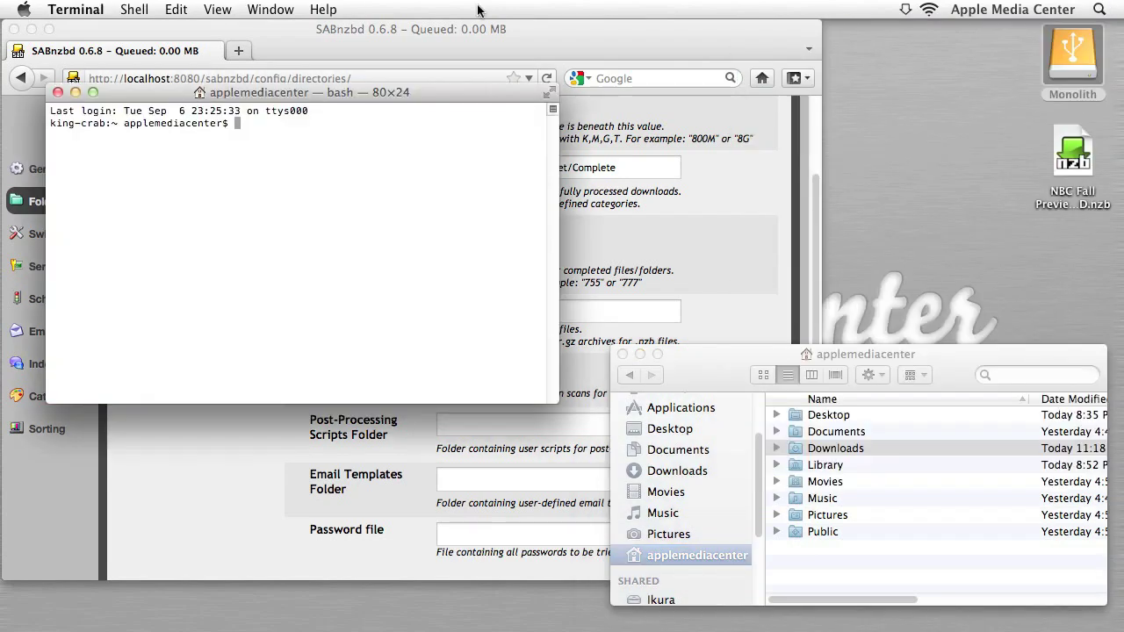
drag(845, 452, 308, 243)
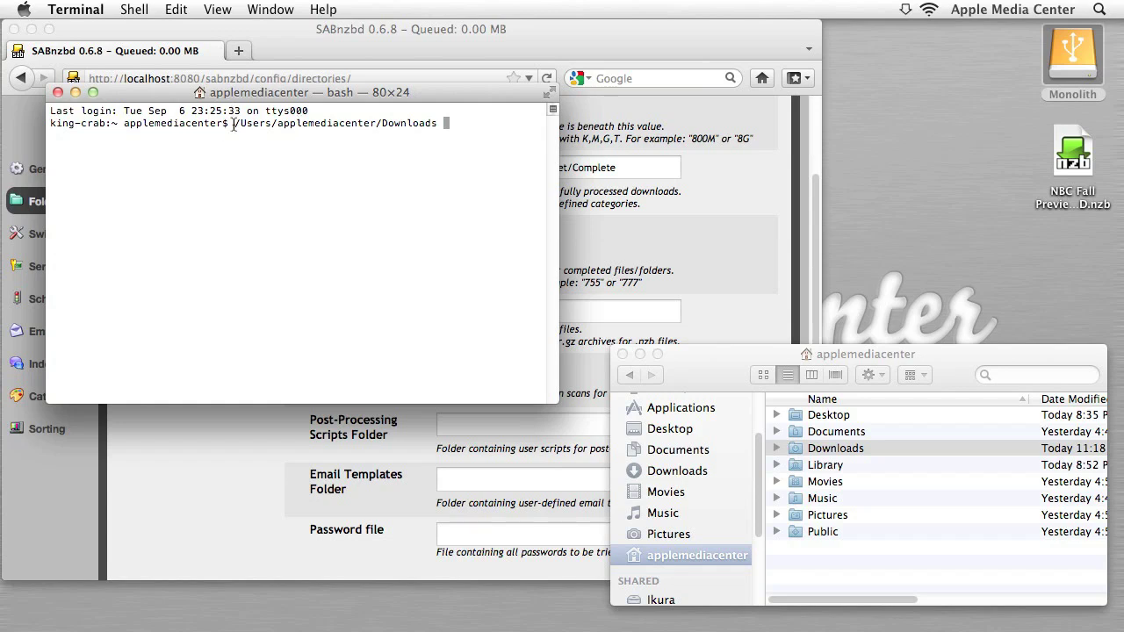
drag(233, 125, 438, 128)
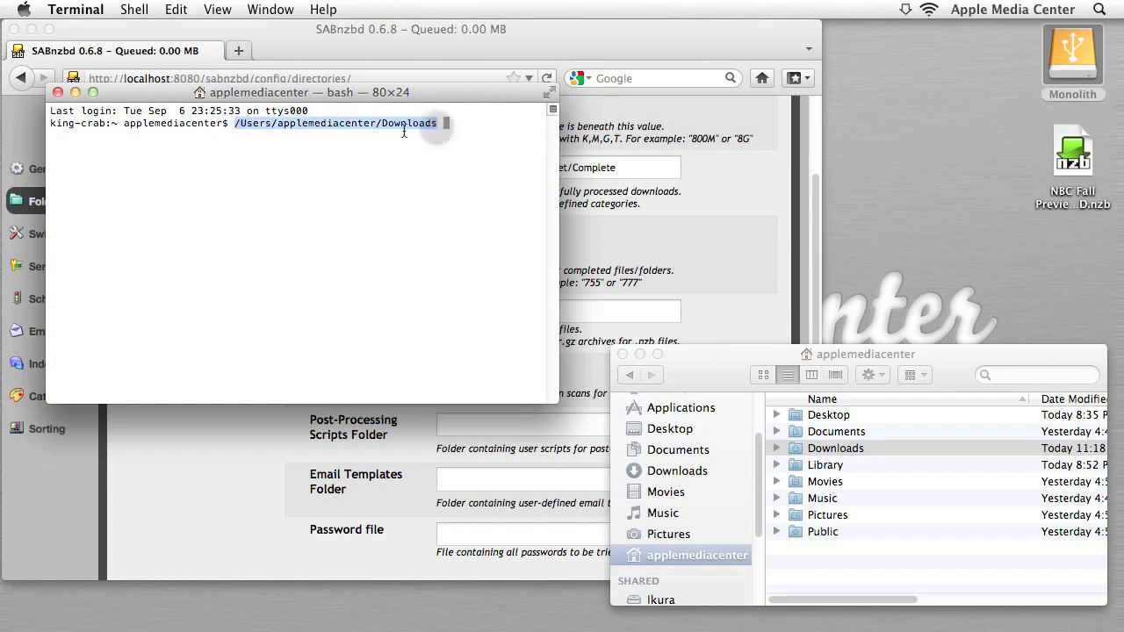
- Close the Terminal window and set the Watched Folder to /Users/applemediacenter/Downloads
click(58, 92)
click(341, 420)
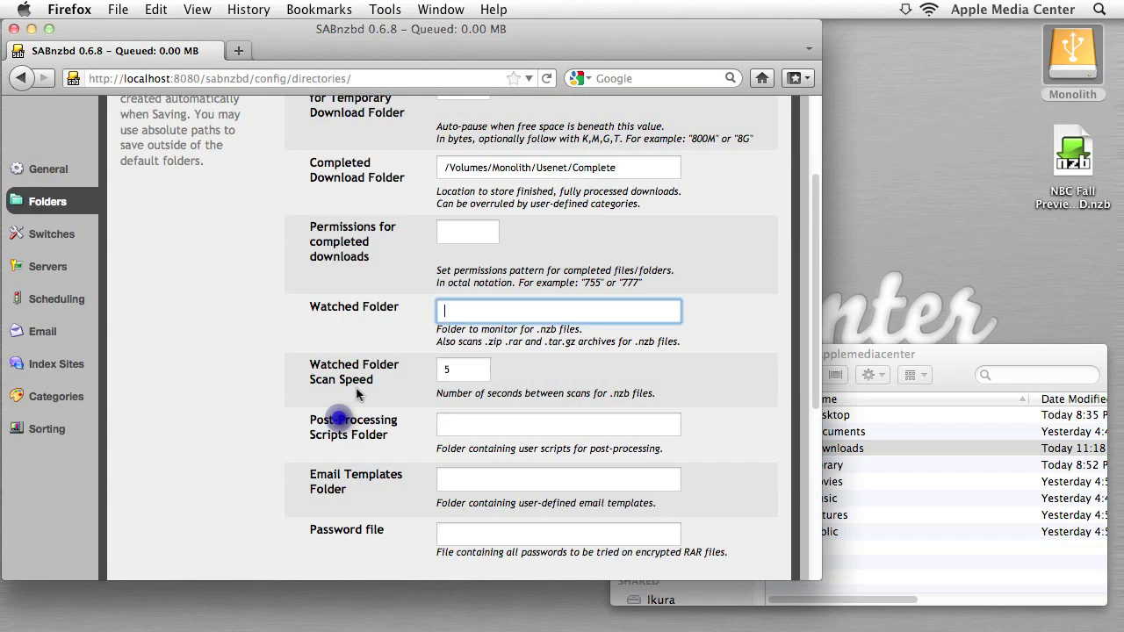
click(455, 305)
key(super+v)
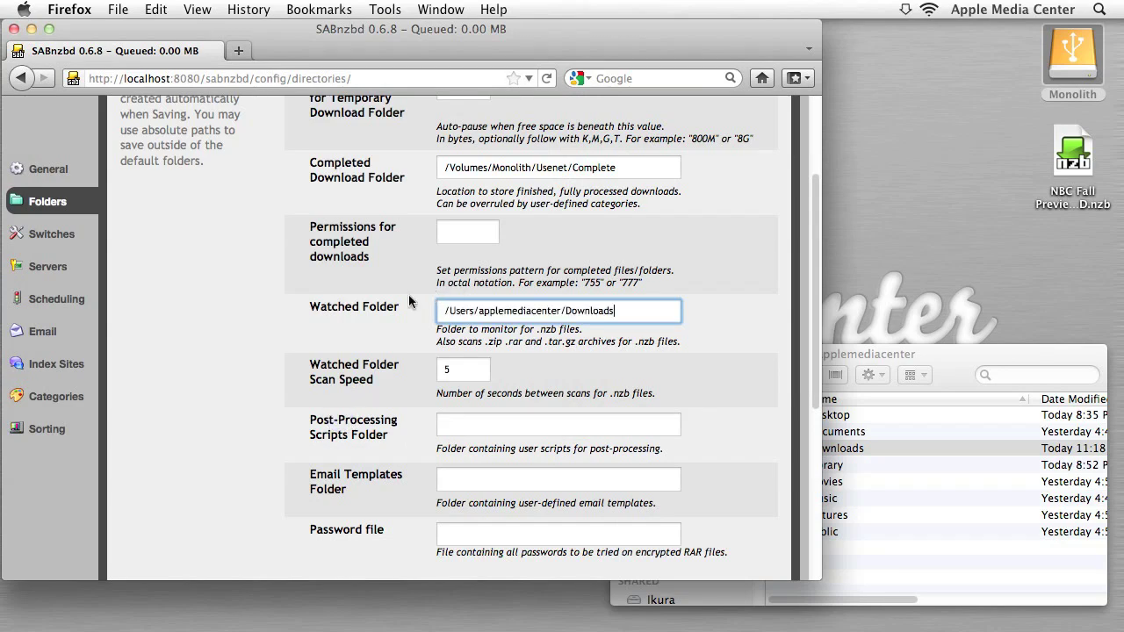
click(644, 310)
- Set the Watched Folder Scan Speed to 600 seconds
click(452, 374)
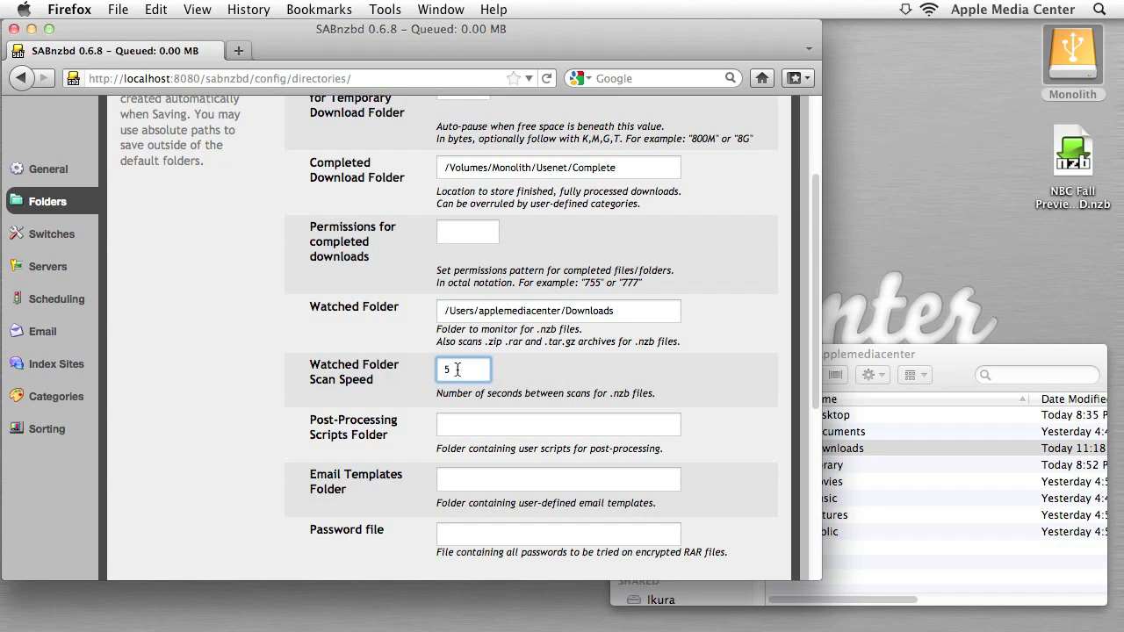
double_click(457, 370)
text(600)
- Switch to Finder and open the SABnzbd folder under Library/Application Support in the home folder
click(533, 424)
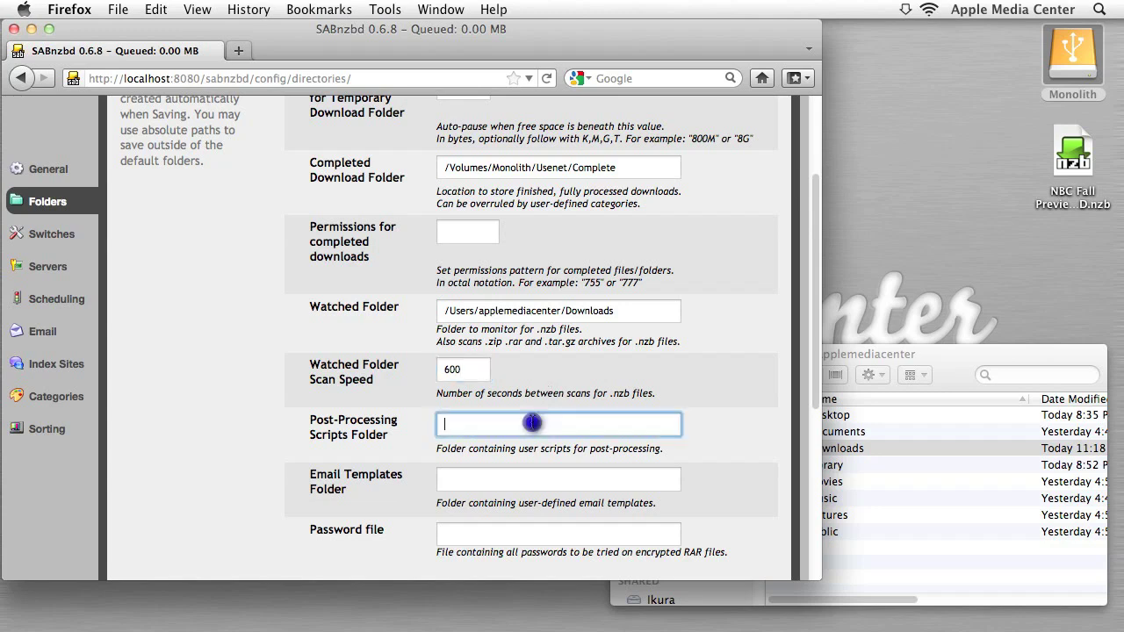
scroll(648, 400, down, 2)
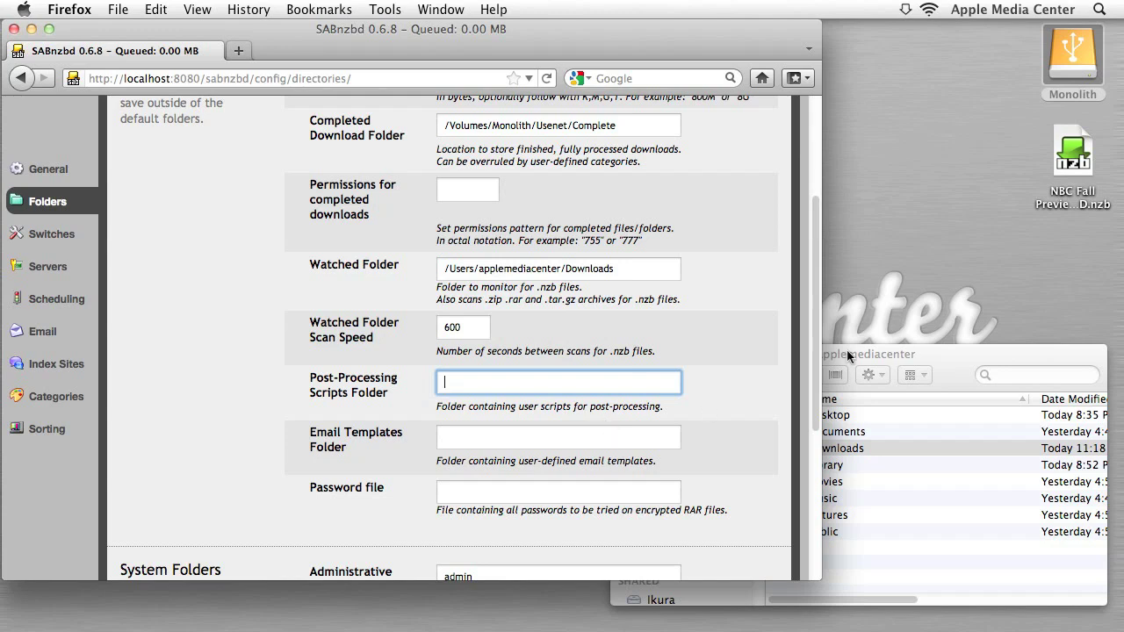
drag(853, 354, 862, 42)
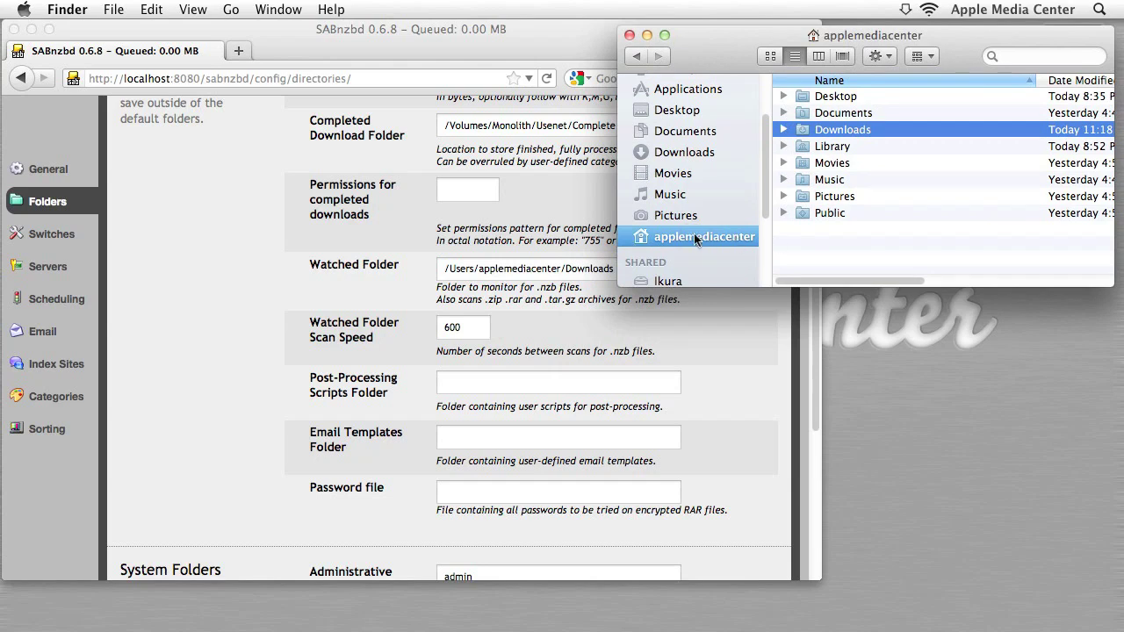
double_click(844, 147)
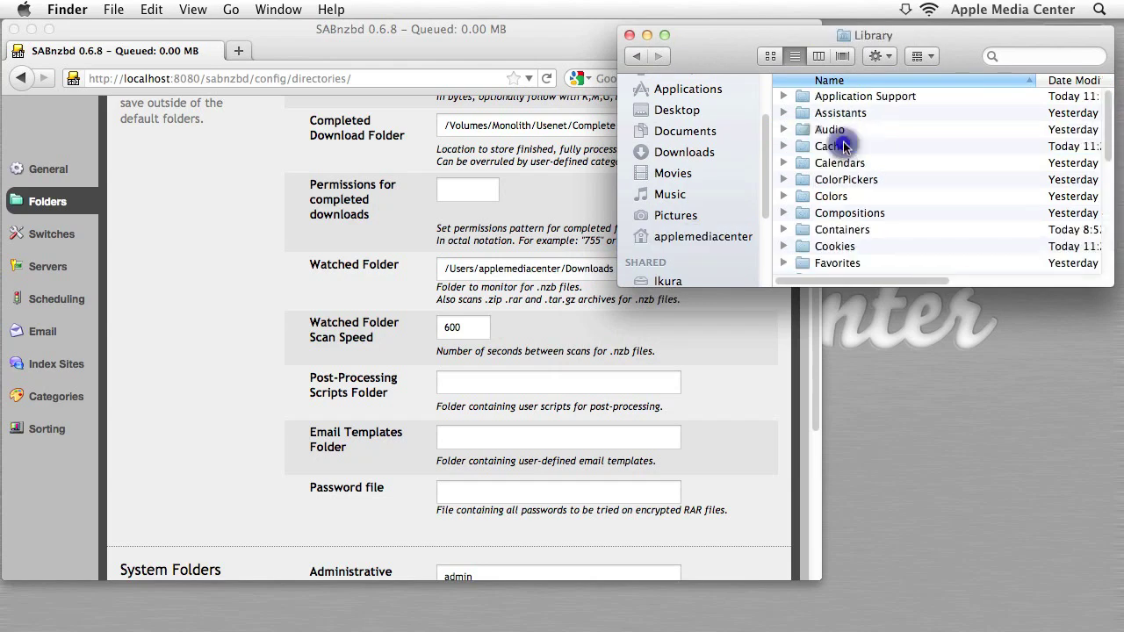
double_click(879, 99)
double_click(862, 216)
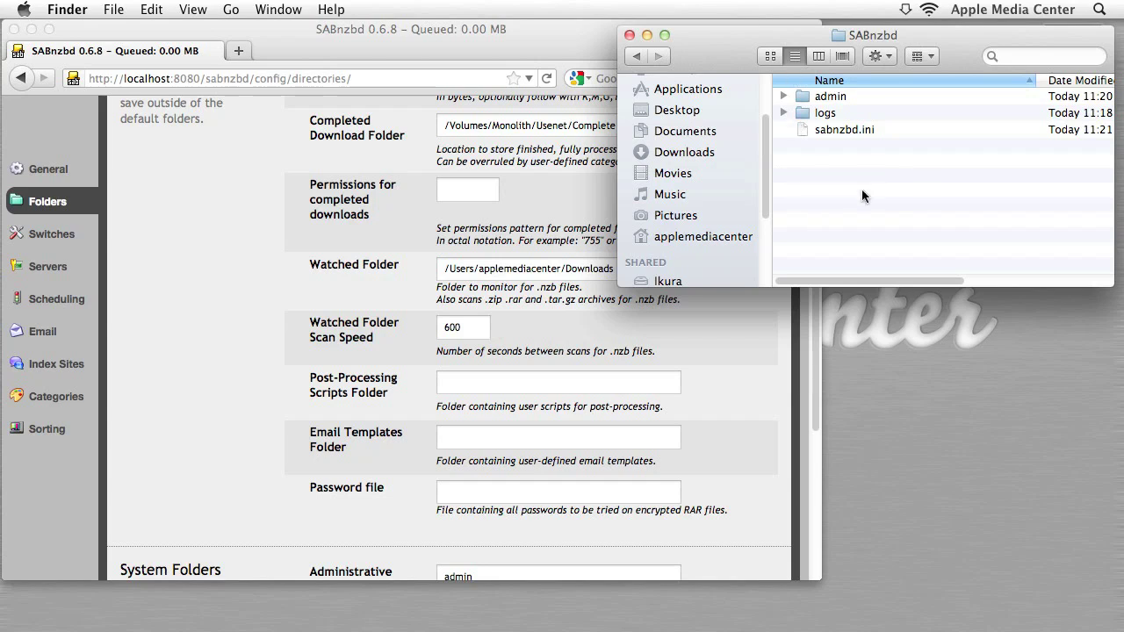
- Create a new folder named scripts inside the SABnzbd folder
key(super+shift+n)
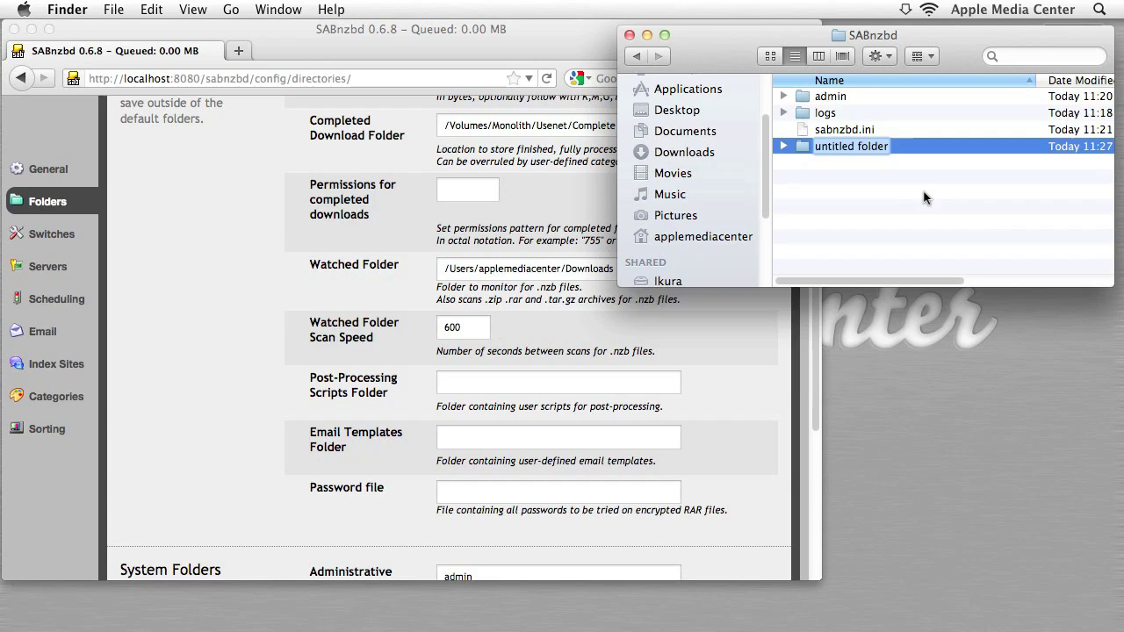
text(scripts)
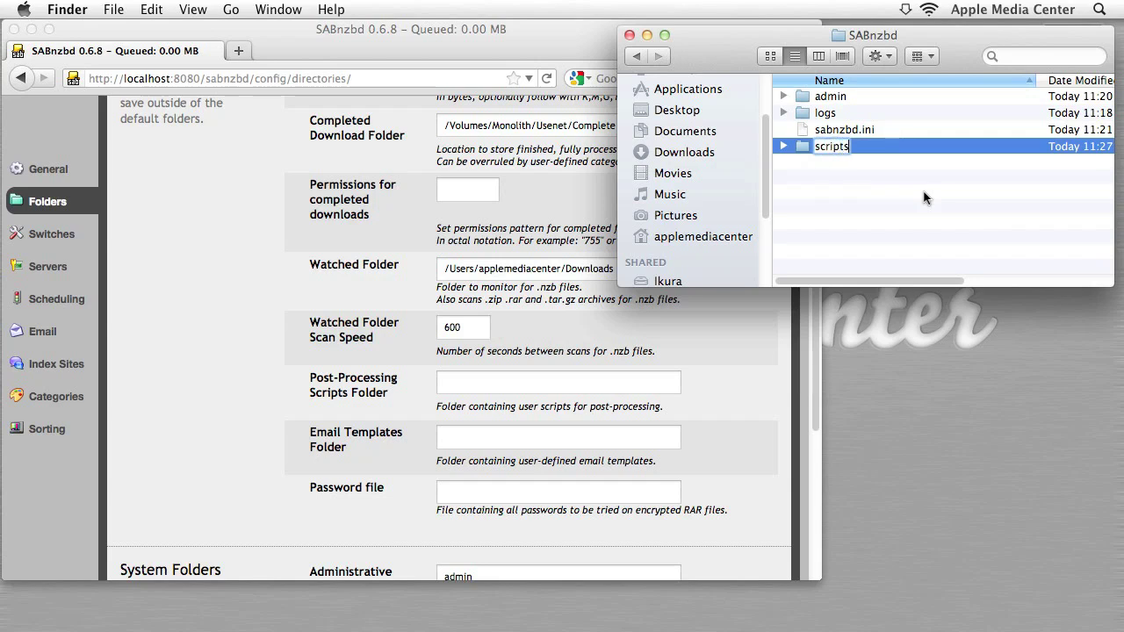
key(Return)
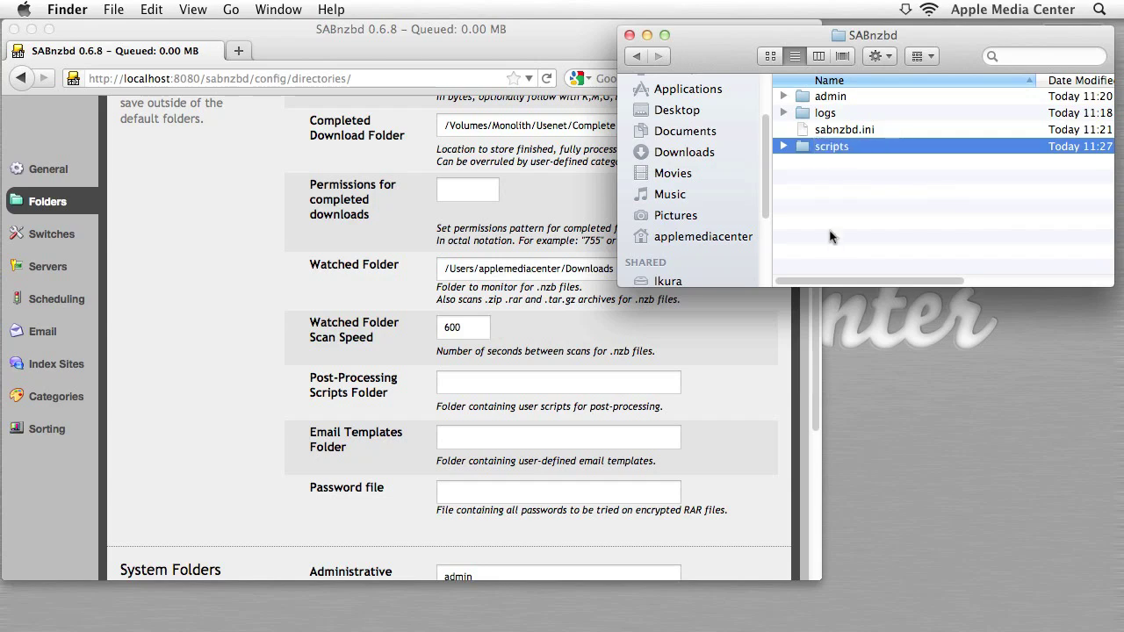
- Open Terminal and insert the path of the SABnzbd scripts folder at the prompt
drag(787, 148, 803, 158)
key(super+space)
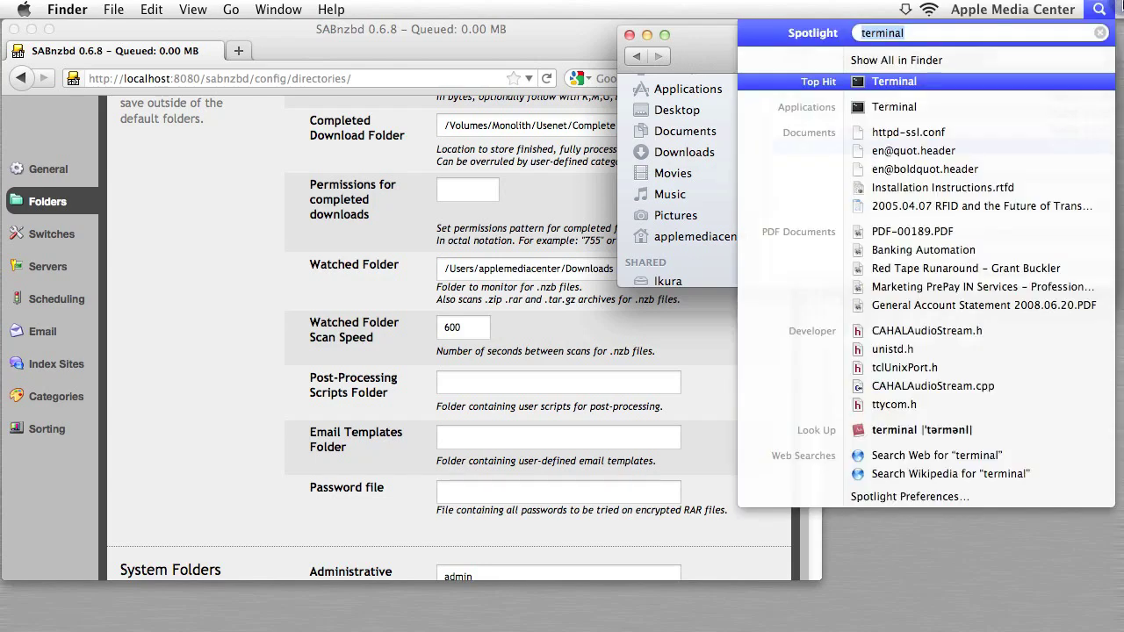
key(Return)
drag(821, 146, 337, 94)
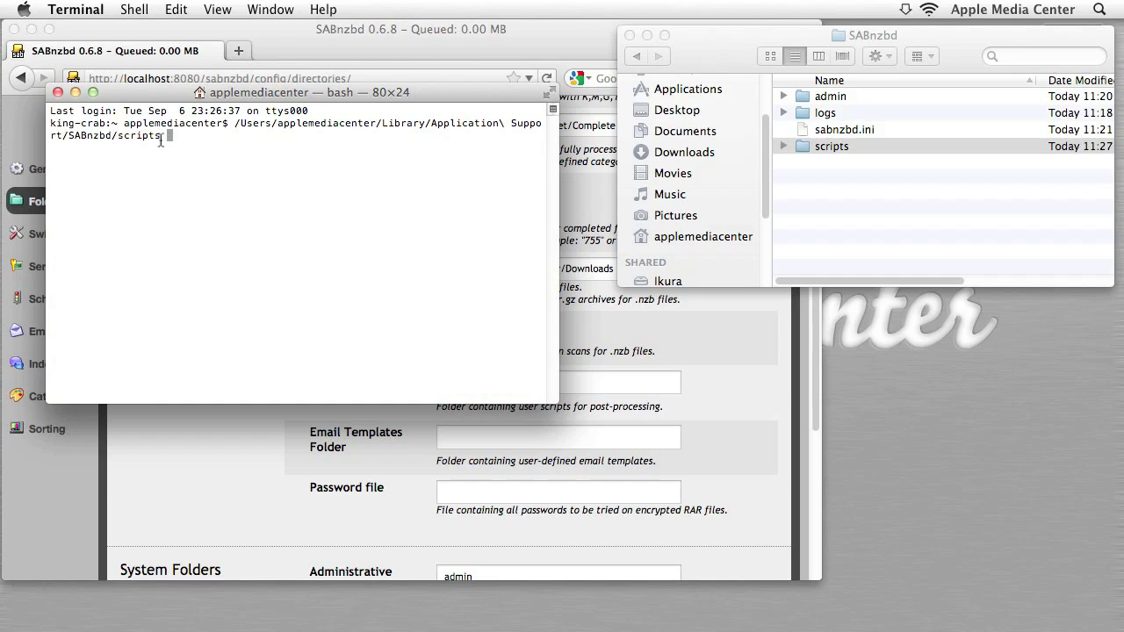
- Widen the Terminal window so the scripts folder path fits on one line, and copy the whole path
drag(162, 136, 235, 125)
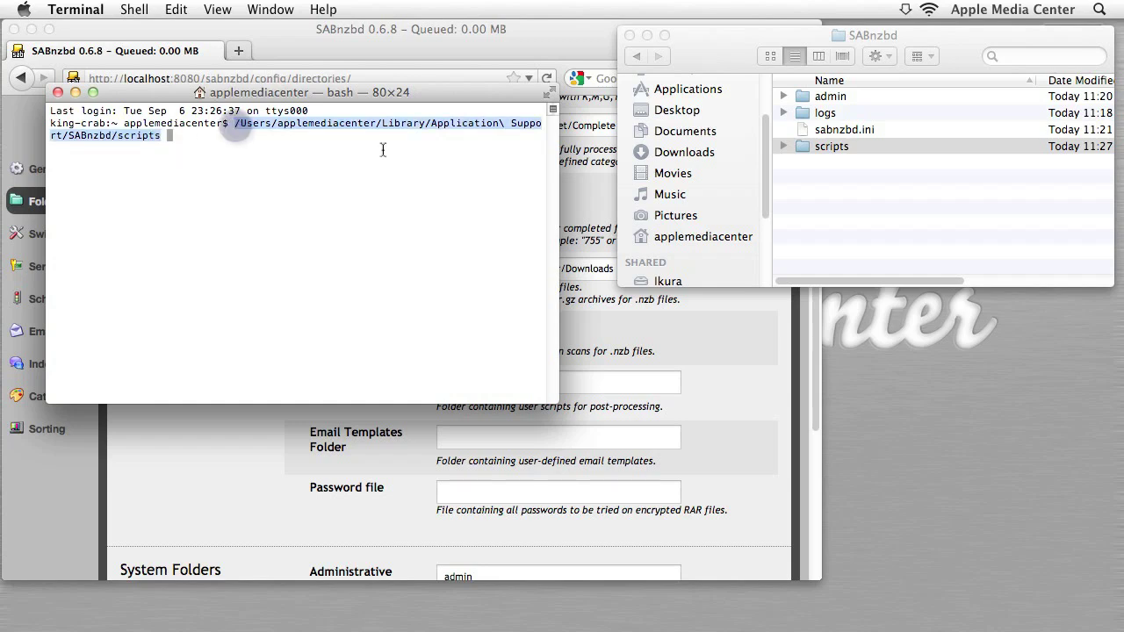
click(561, 404)
drag(561, 404, 884, 269)
drag(428, 112, 555, 117)
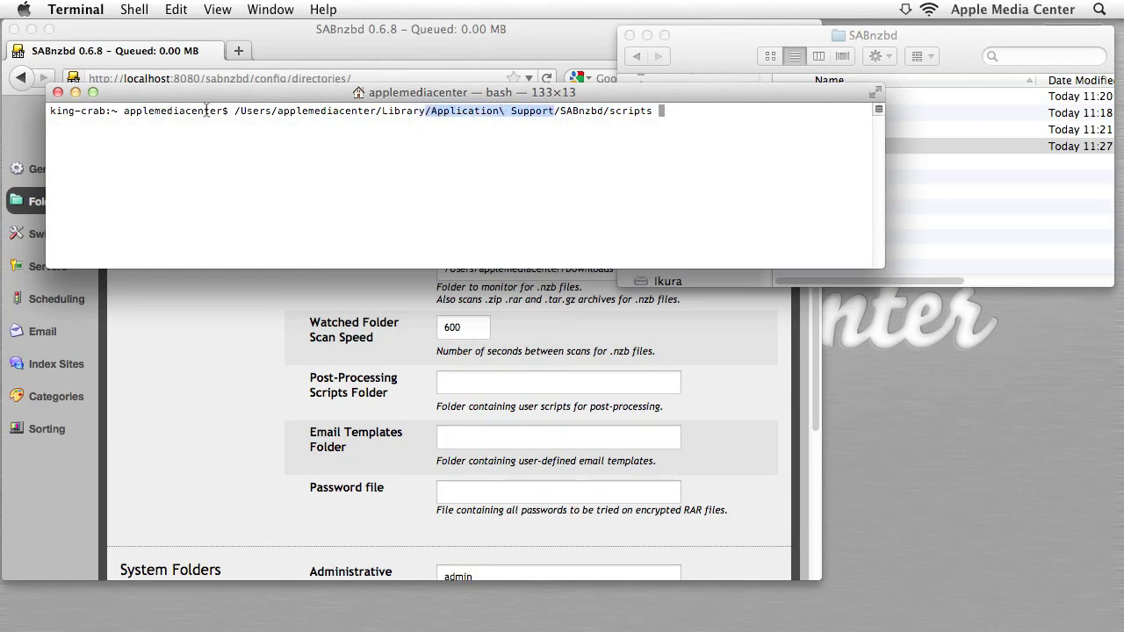
click(507, 121)
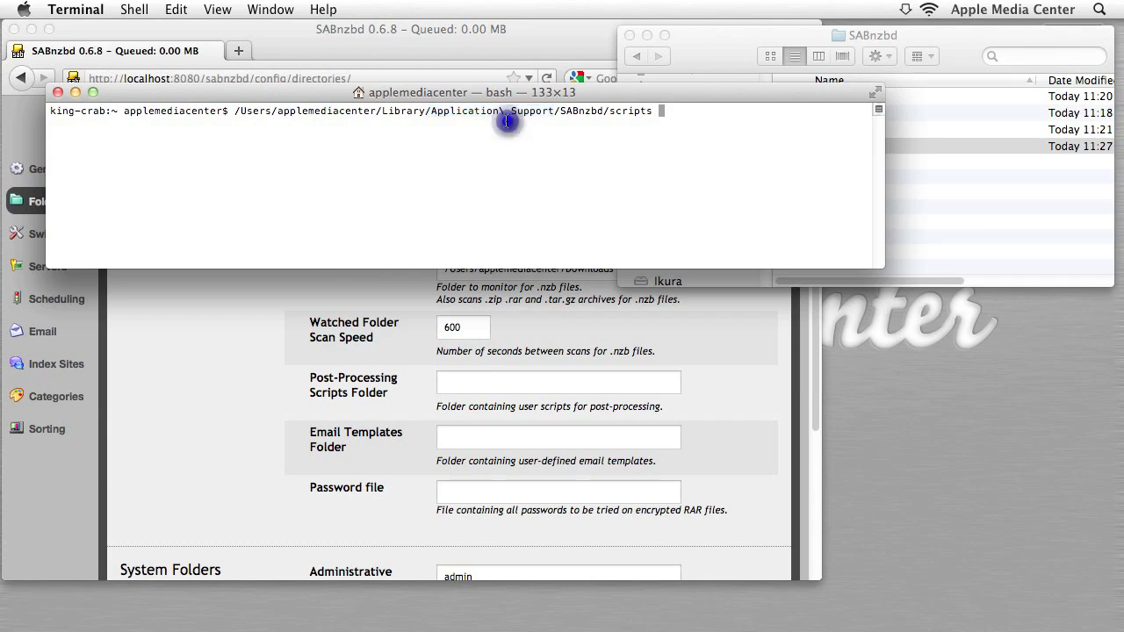
click(653, 110)
drag(653, 111, 236, 109)
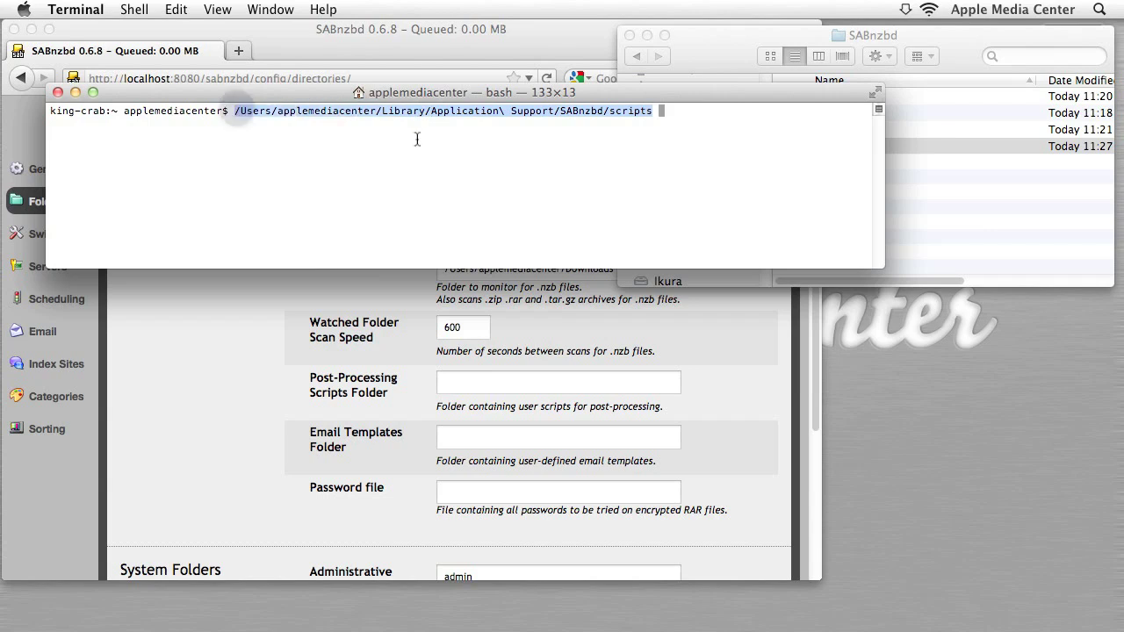
- Close Terminal and set the Post-Processing Scripts Folder to /Users/applemediacenter/Library/Application Support/SABnzbd/scripts, without the backslash
click(57, 92)
click(466, 382)
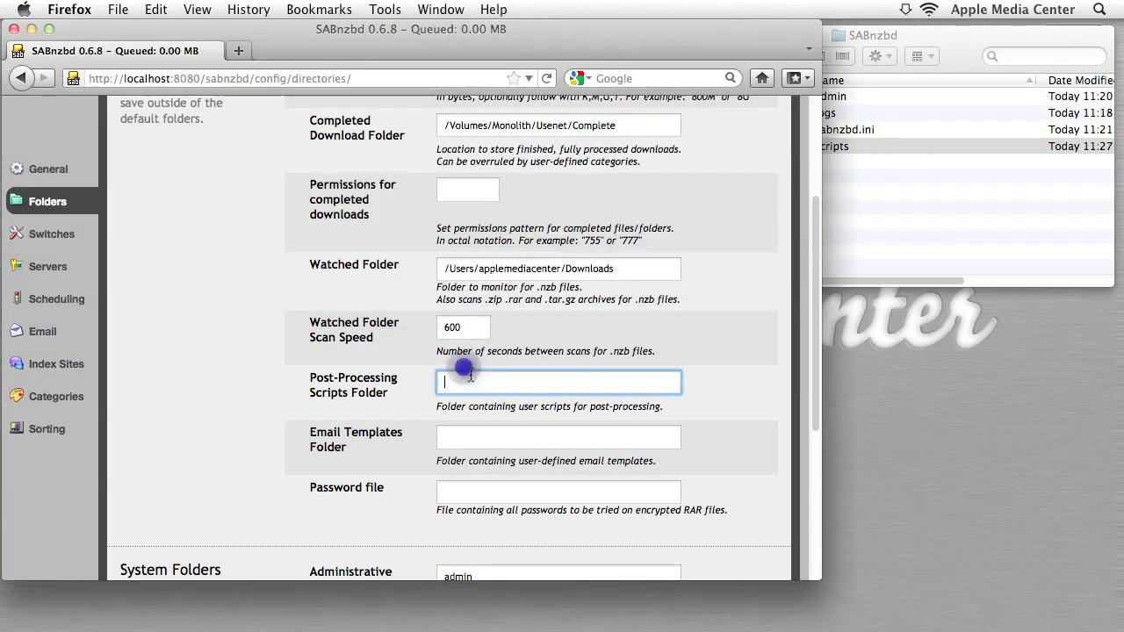
key(super+v)
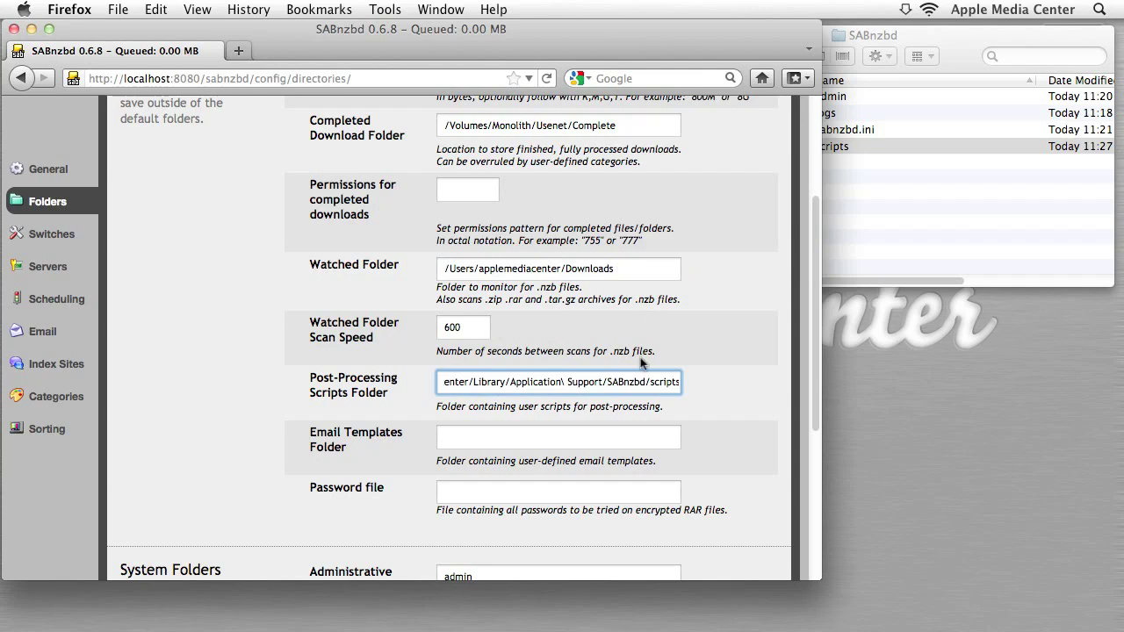
click(566, 383)
key(BackSpace)
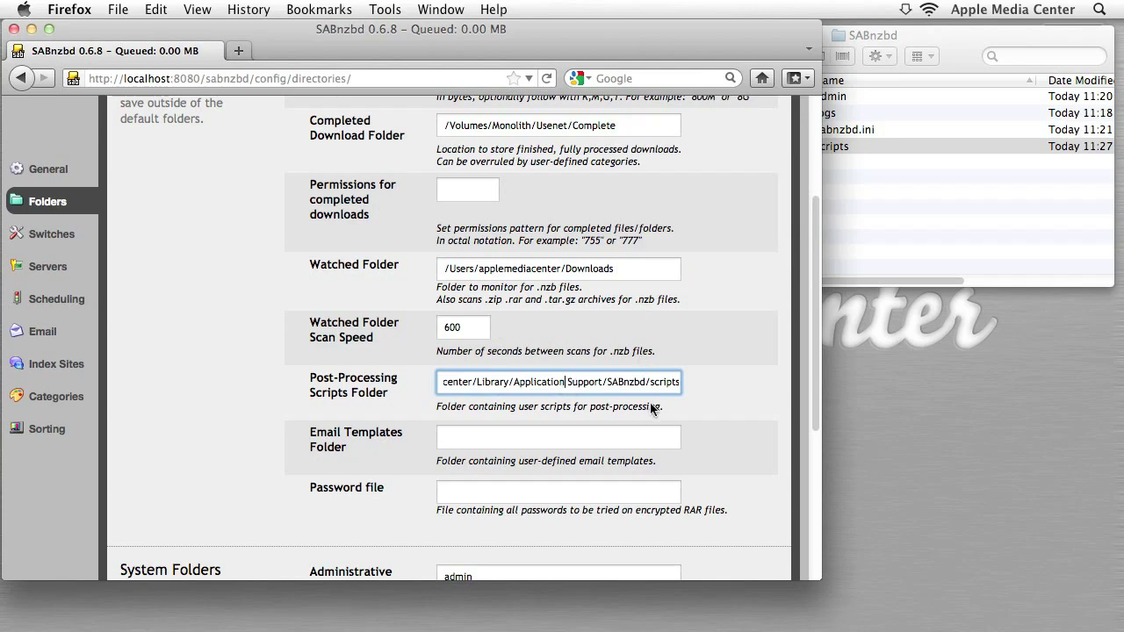
click(717, 357)
- Save the folder settings and return to the SABnzbd download queue page
scroll(717, 375, down, 5)
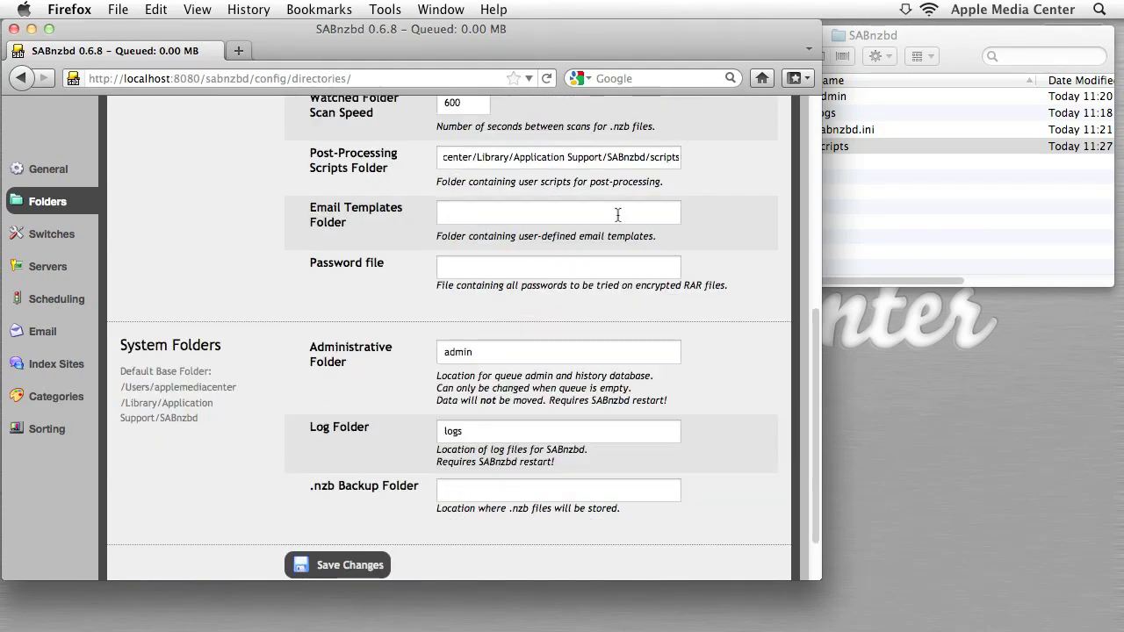
scroll(413, 414, down, 2)
click(344, 497)
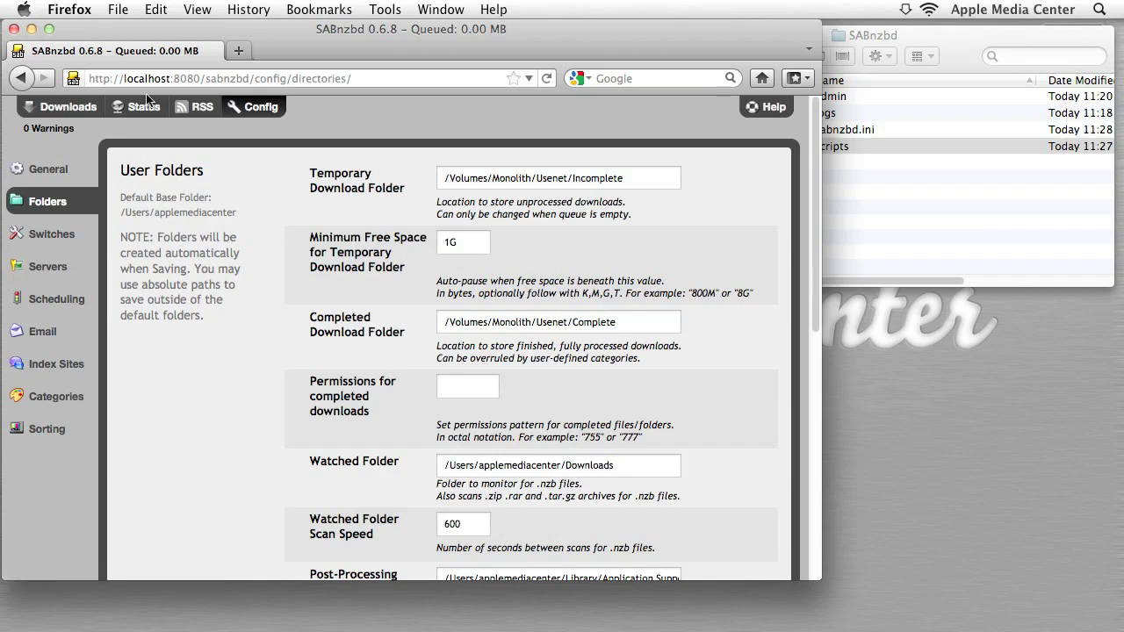
click(57, 106)
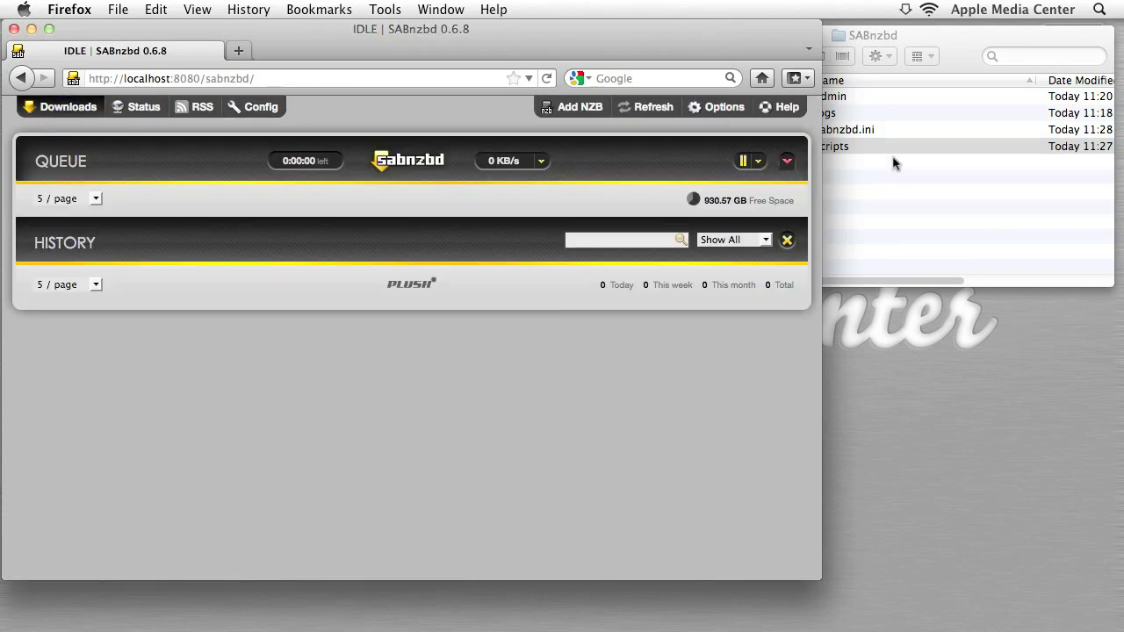
- Close the SABnzbd folder window in Finder and open the Monolith drive to show its Usenet folders
click(934, 169)
key(super+w)
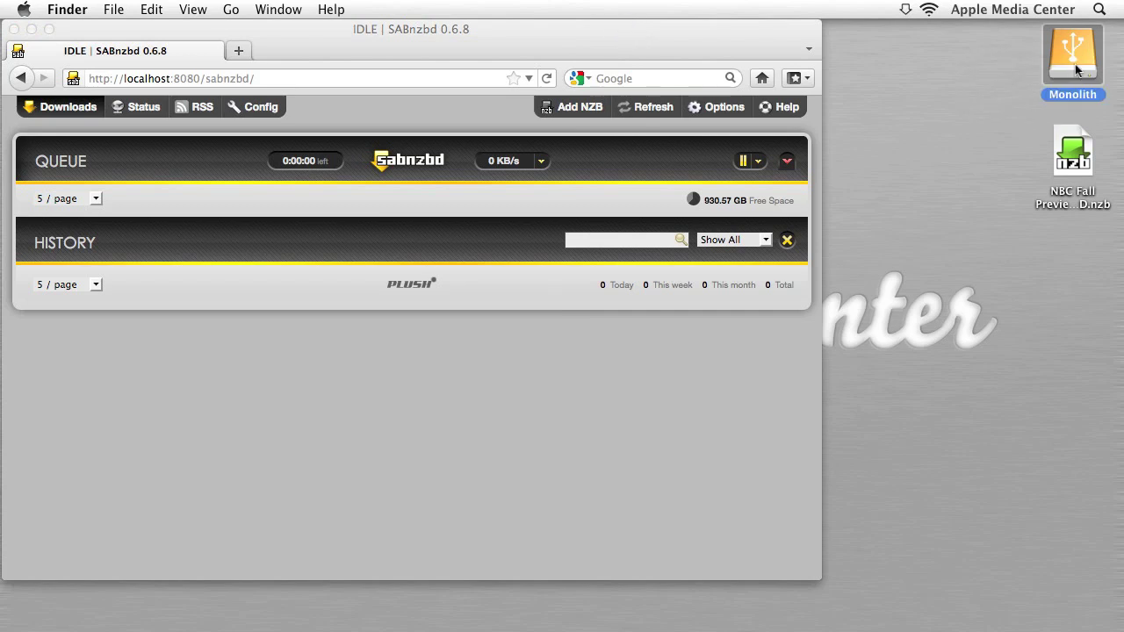
double_click(1074, 62)
mouse_move(735, 383)
mouse_down()
mouse_move(753, 395)
mouse_move(729, 395)
mouse_move(742, 396)
mouse_up()
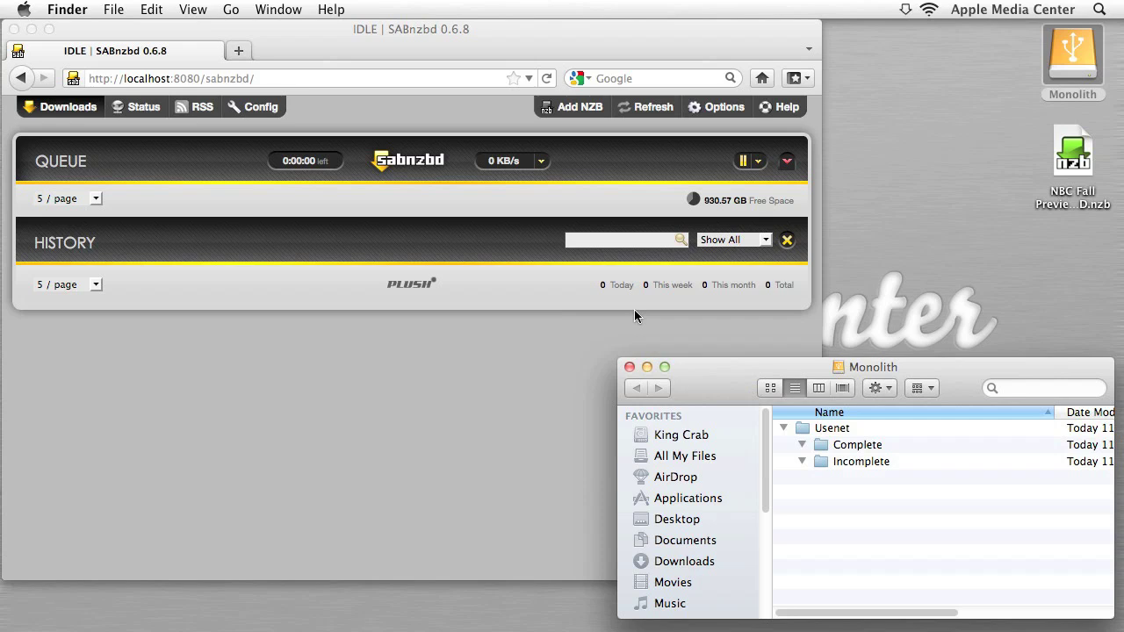
- Open the NBC Fall Preview .nzb file on the desktop with SABnzbd+ to start its download
click(1062, 206)
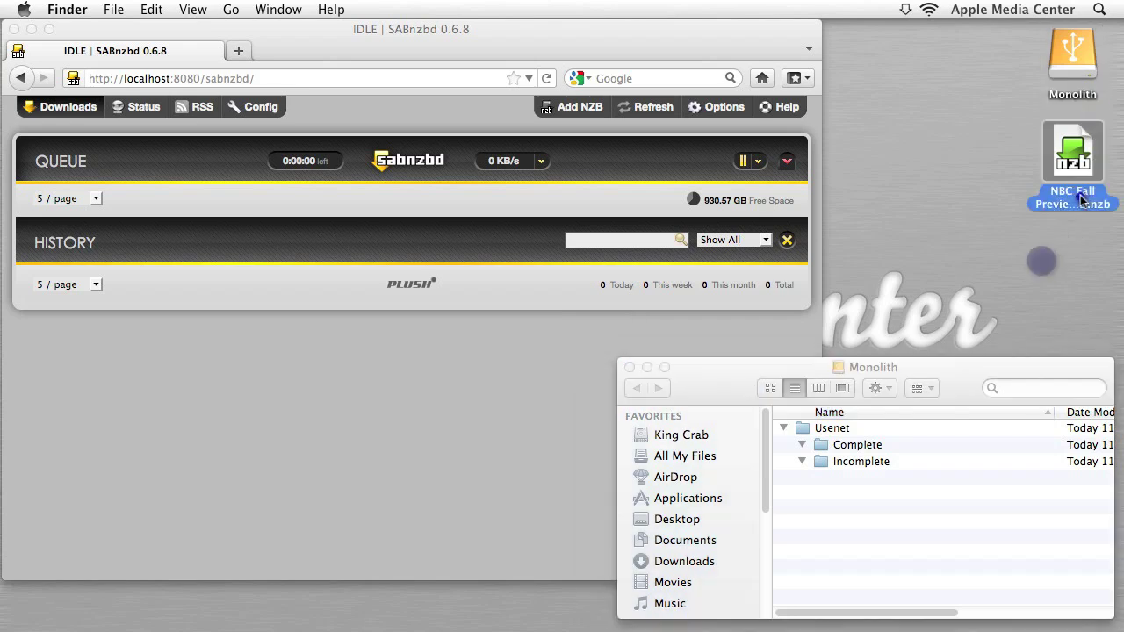
click(1061, 219)
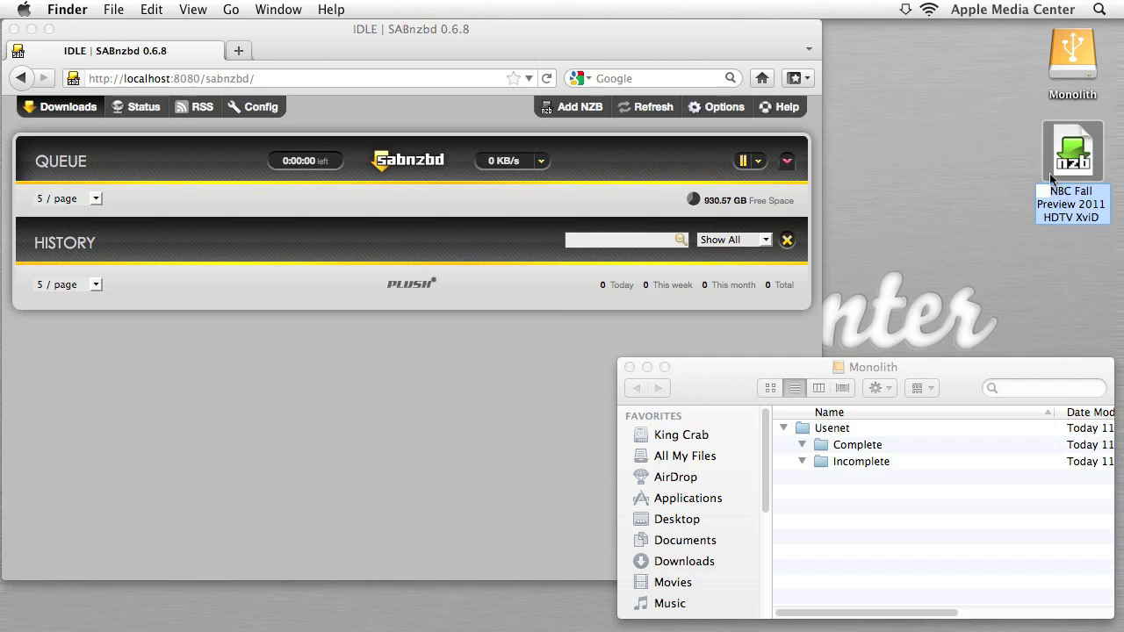
click(1020, 212)
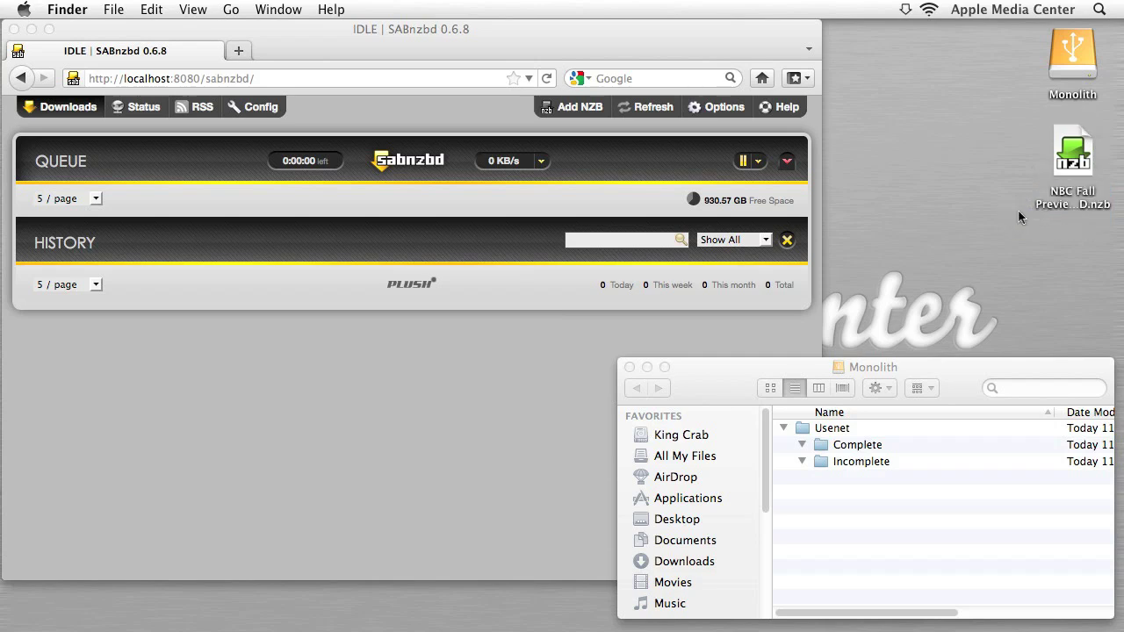
right_click(1076, 163)
mouse_move(1059, 181)
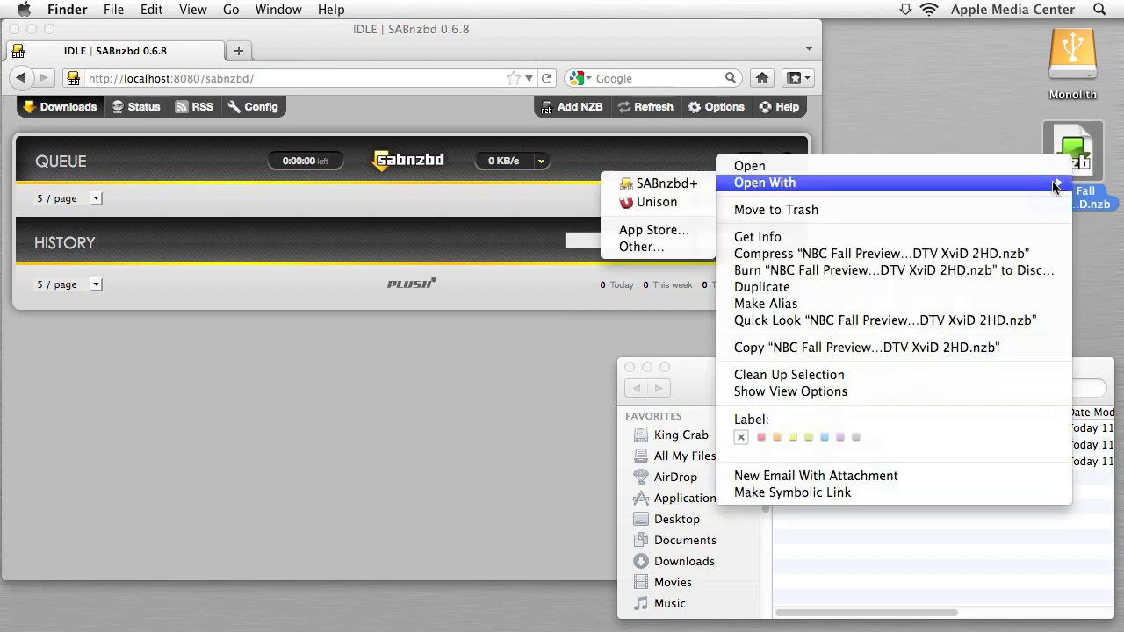
click(650, 184)
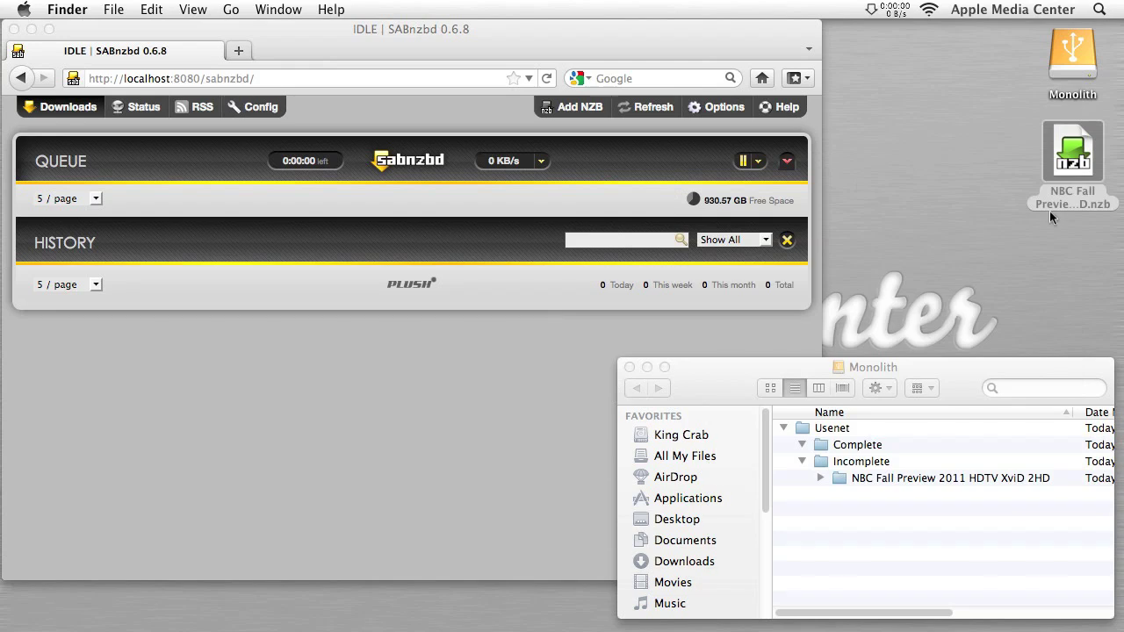
- Check the NBC Fall Preview download's progress in the SABnzbd queue and examine its folder inside Incomplete on the Monolith drive
click(250, 353)
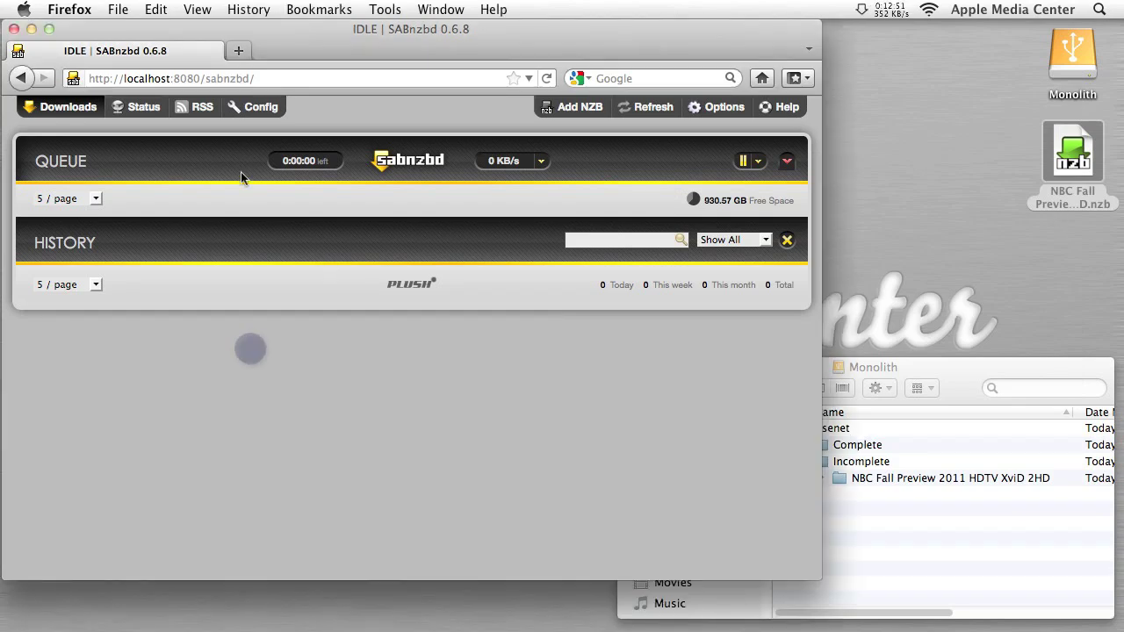
click(991, 388)
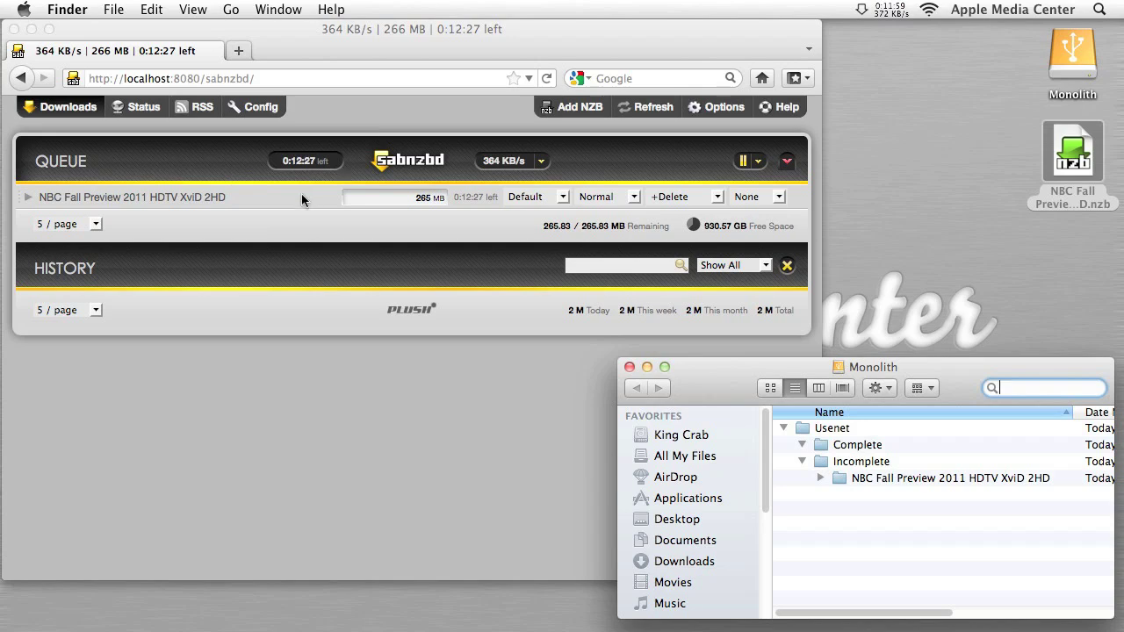
click(338, 192)
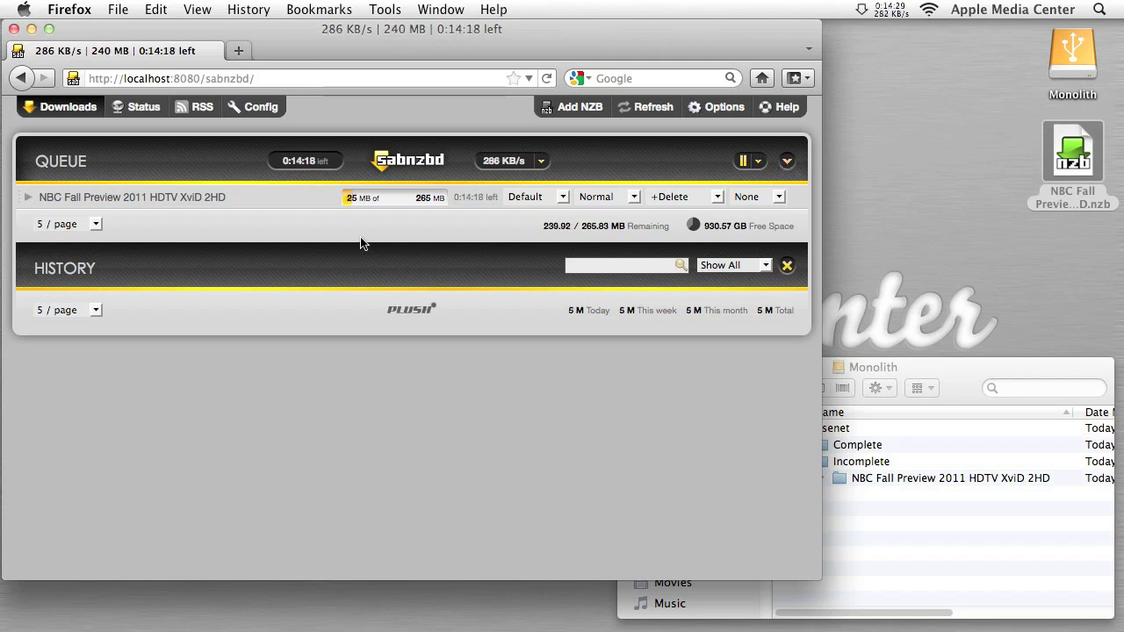
click(933, 522)
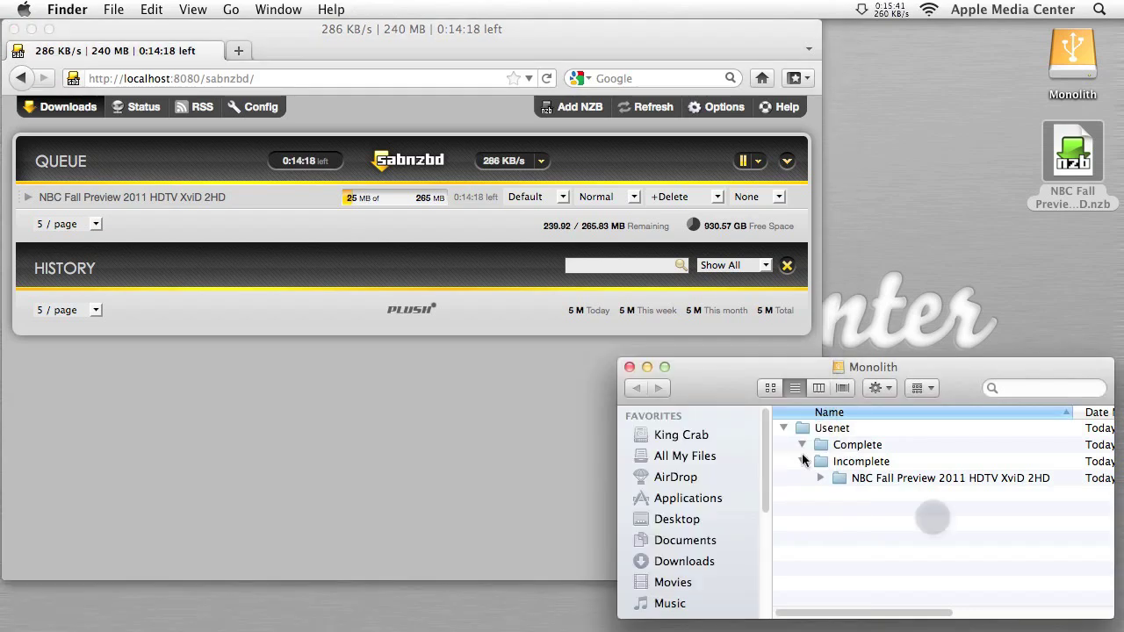
click(815, 479)
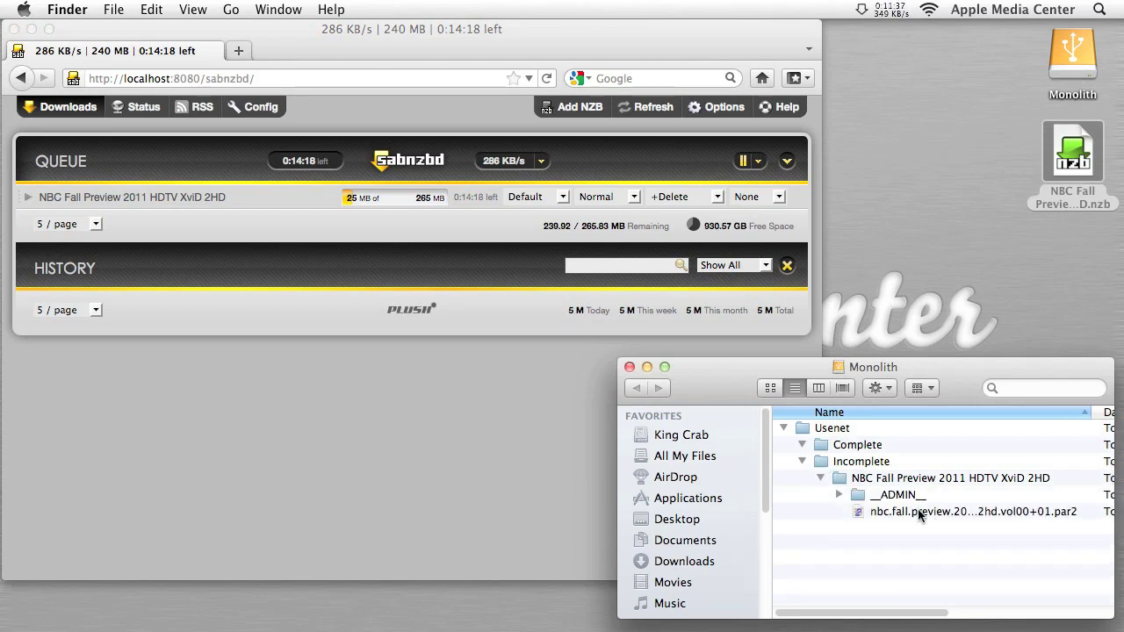
click(820, 478)
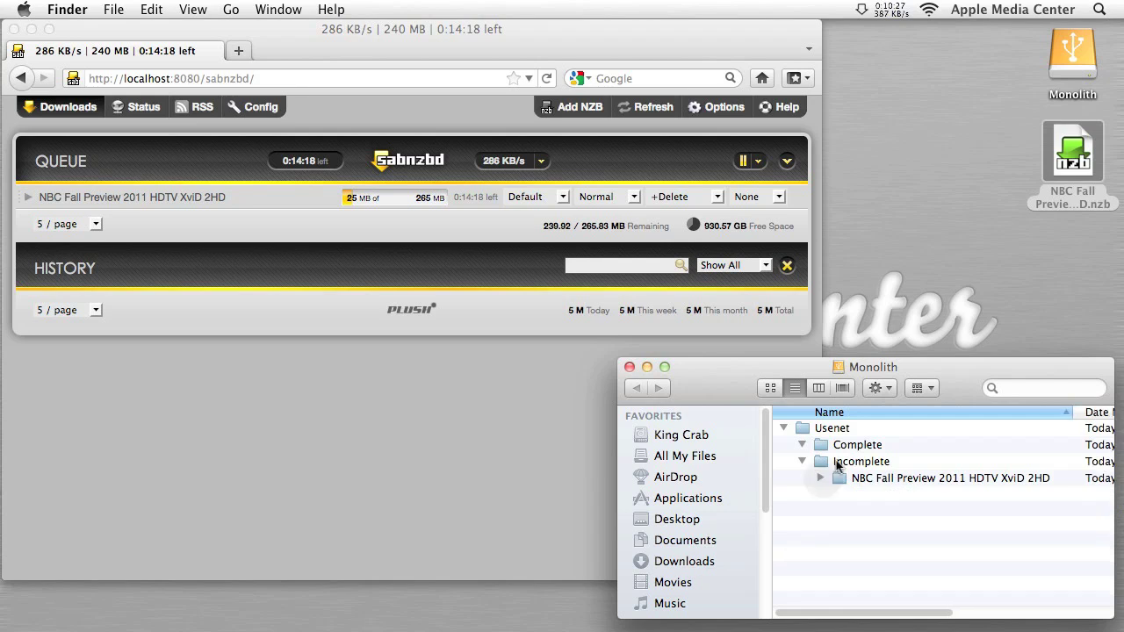
click(802, 462)
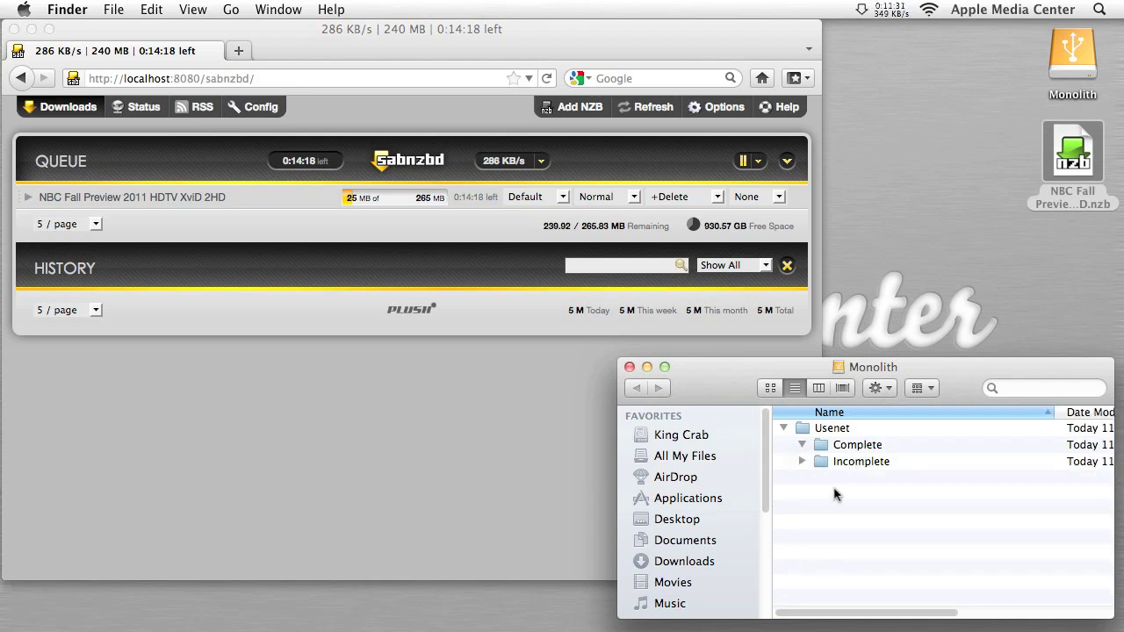
click(334, 362)
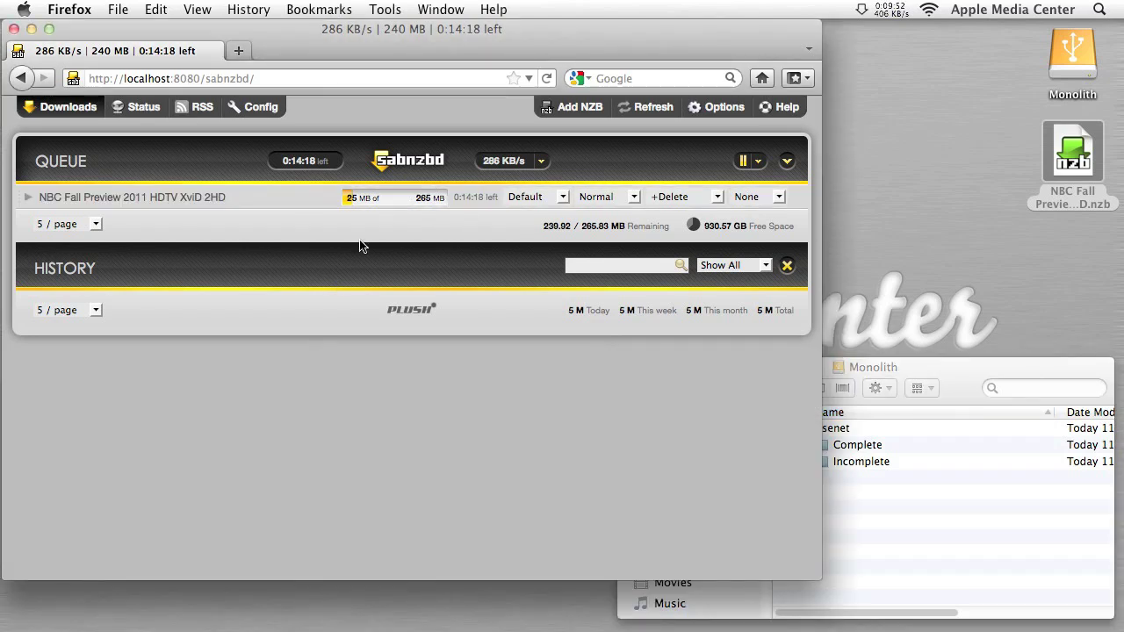
mouse_move(480, 197)
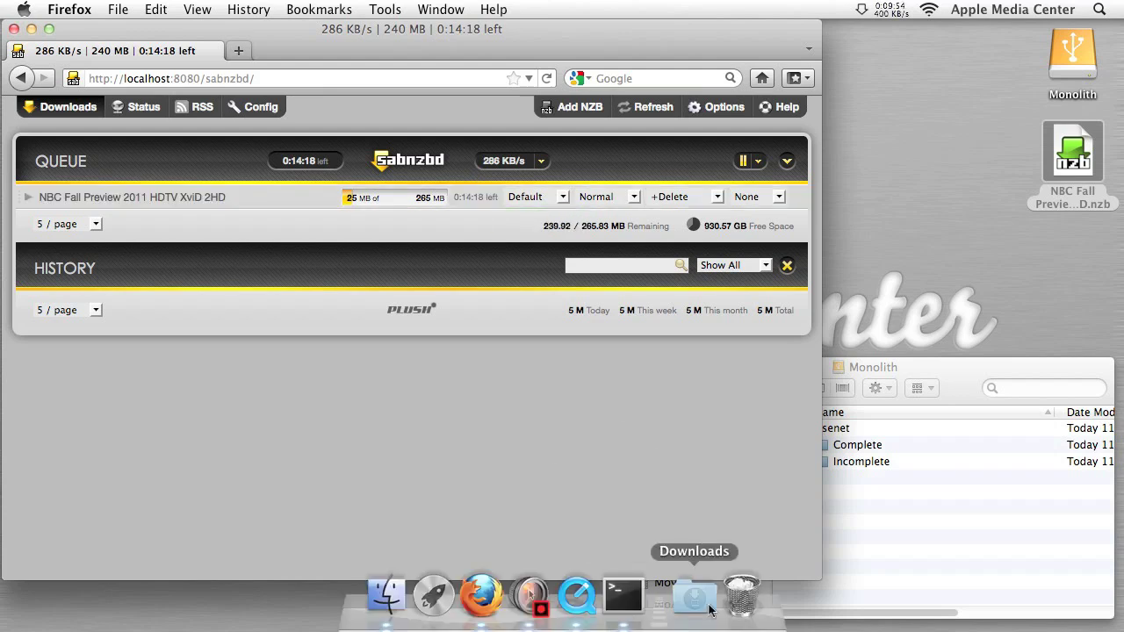
click(694, 597)
click(694, 598)
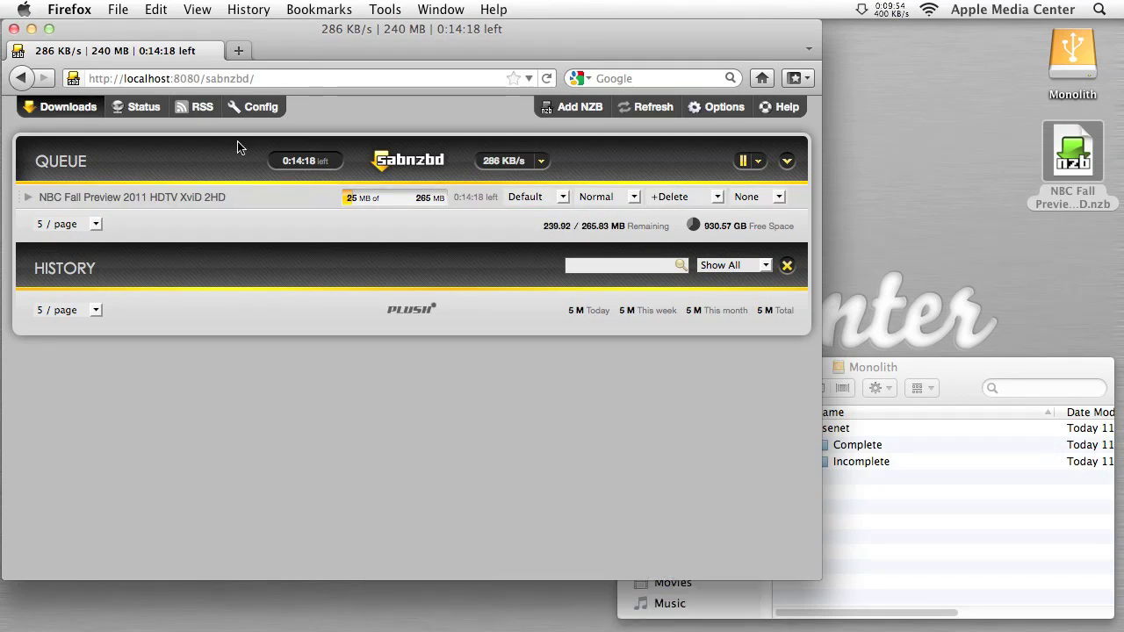
click(898, 481)
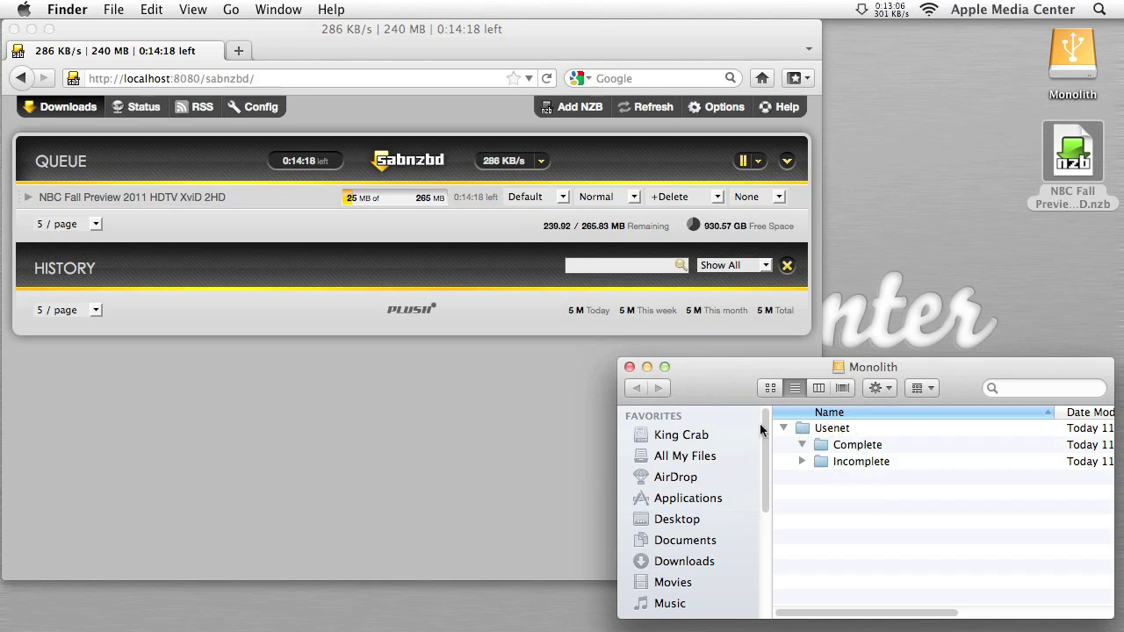
click(403, 401)
- Close the Monolith Finder window and move the SABnzbd browser window to about the centre of the desktop
mouse_move(386, 42)
mouse_down()
mouse_move(404, 44)
mouse_move(394, 39)
mouse_up()
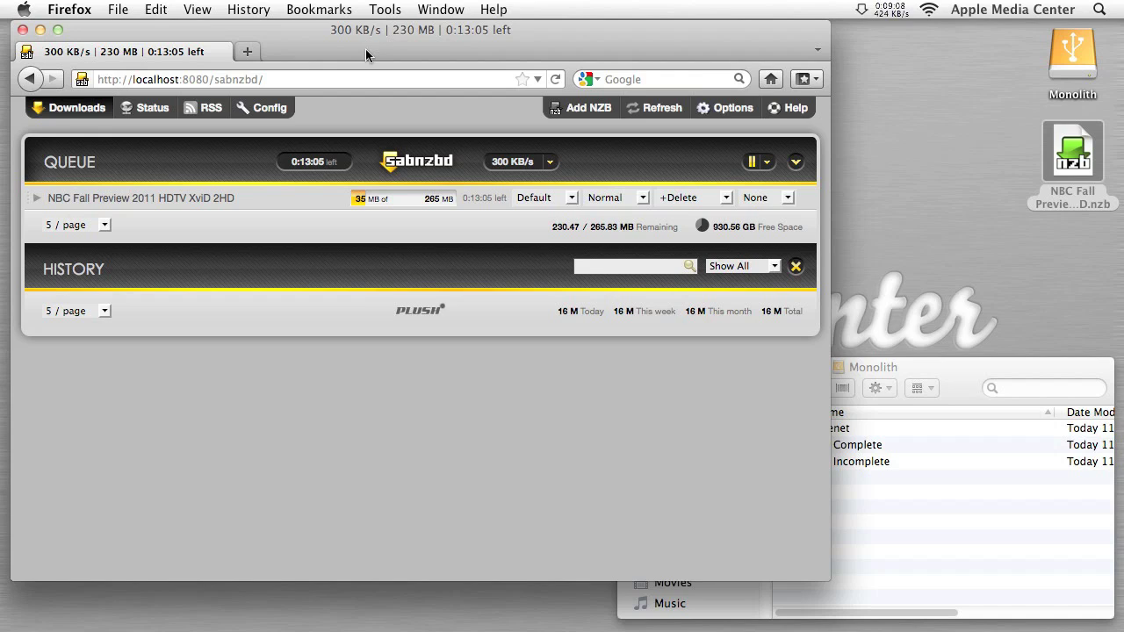
click(953, 382)
key(super+w)
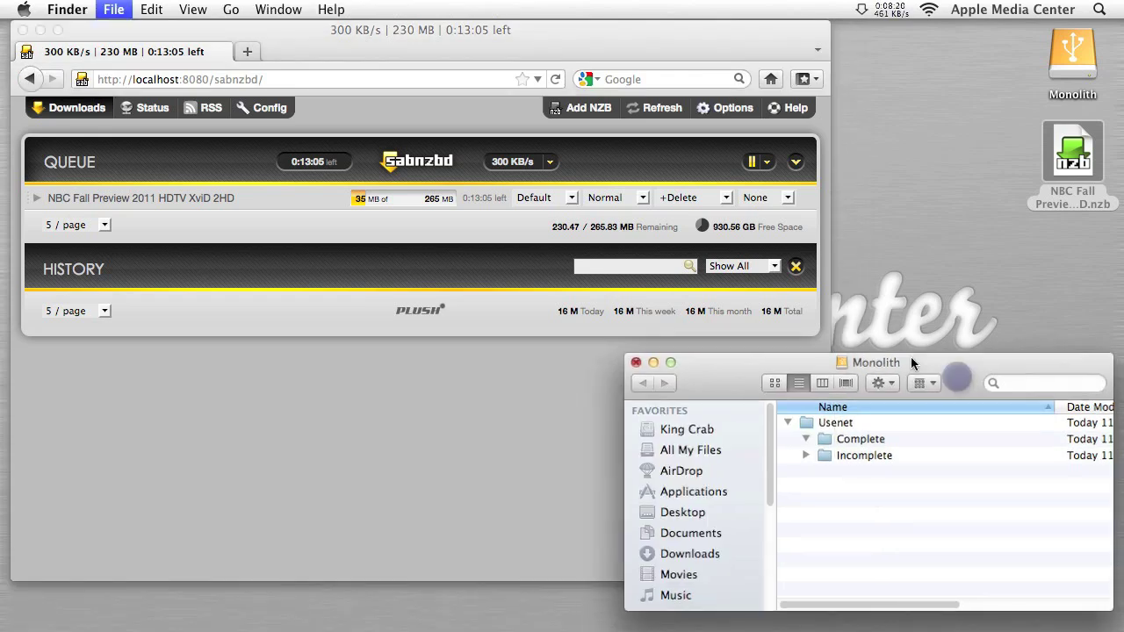
drag(394, 48, 494, 59)
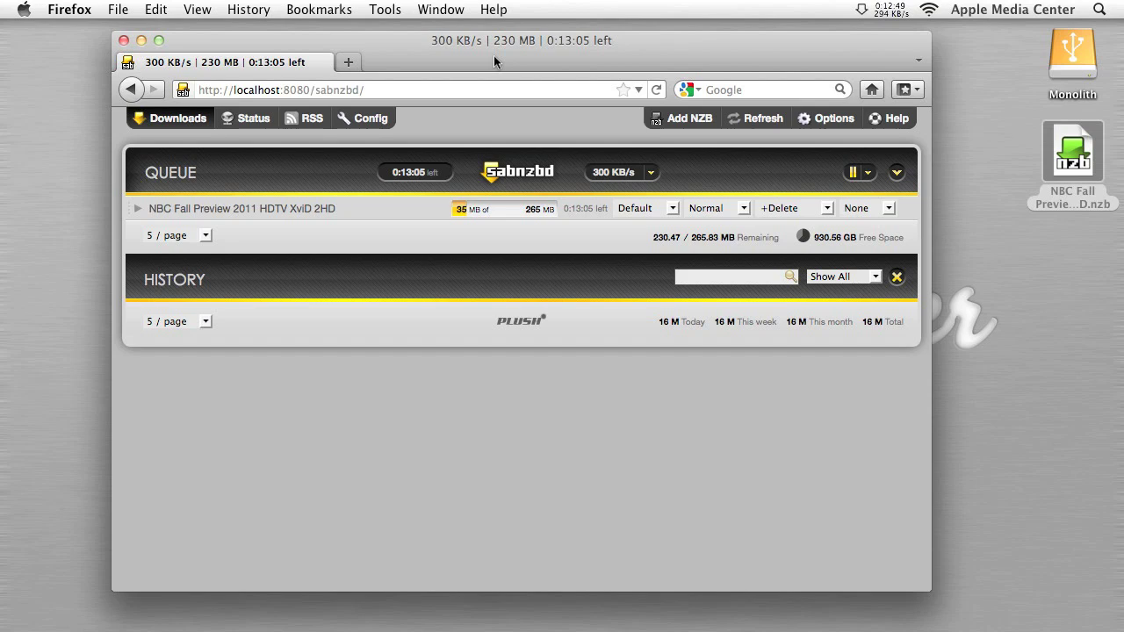
drag(493, 56, 511, 58)
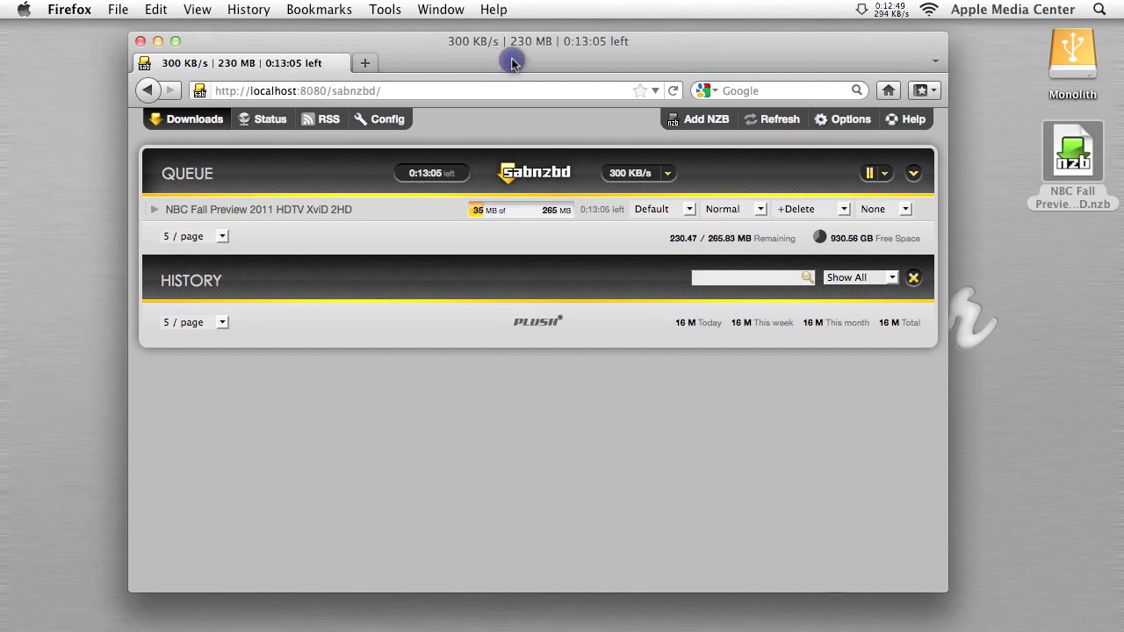